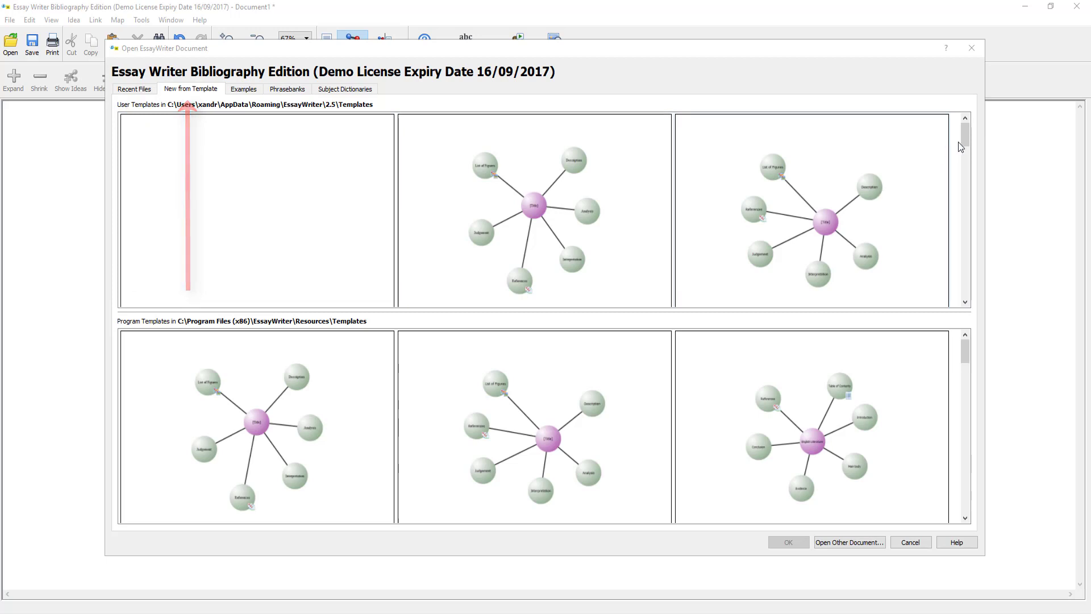
Look through the user templates available for a new document, including the blank document.
left_click_drag(966, 135, 966, 200)
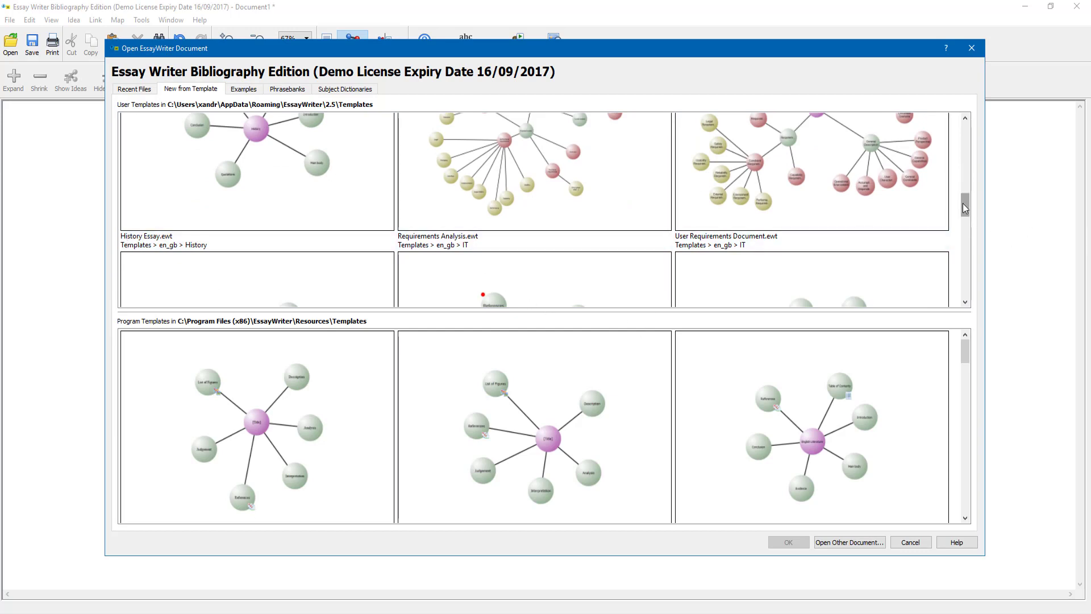
left_click_drag(965, 208, 950, 272)
scroll(454, 195, "up", 10)
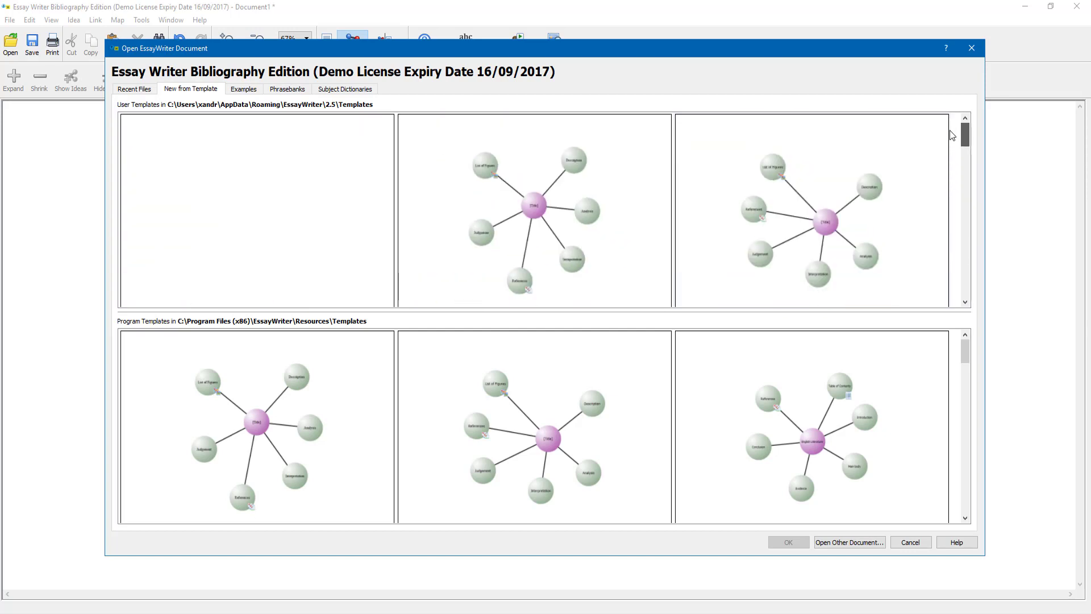
right_click(237, 192)
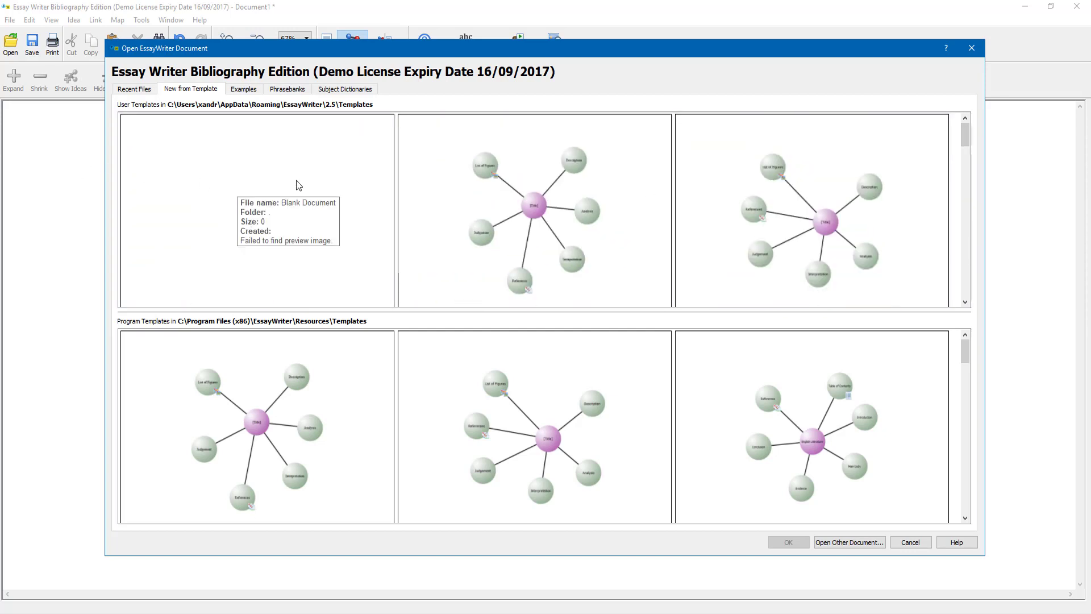
Browse the supplied example documents and the user phrasebanks.
left_click(244, 88)
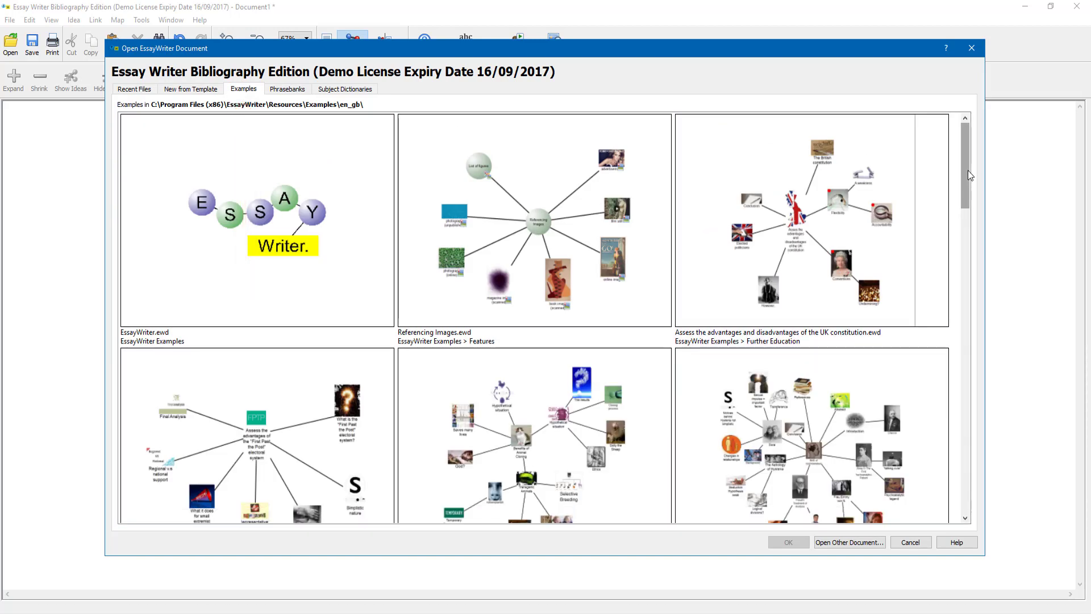
mouse_move(969, 175)
left_mouse_down()
mouse_move(968, 246)
mouse_move(967, 191)
left_mouse_up()
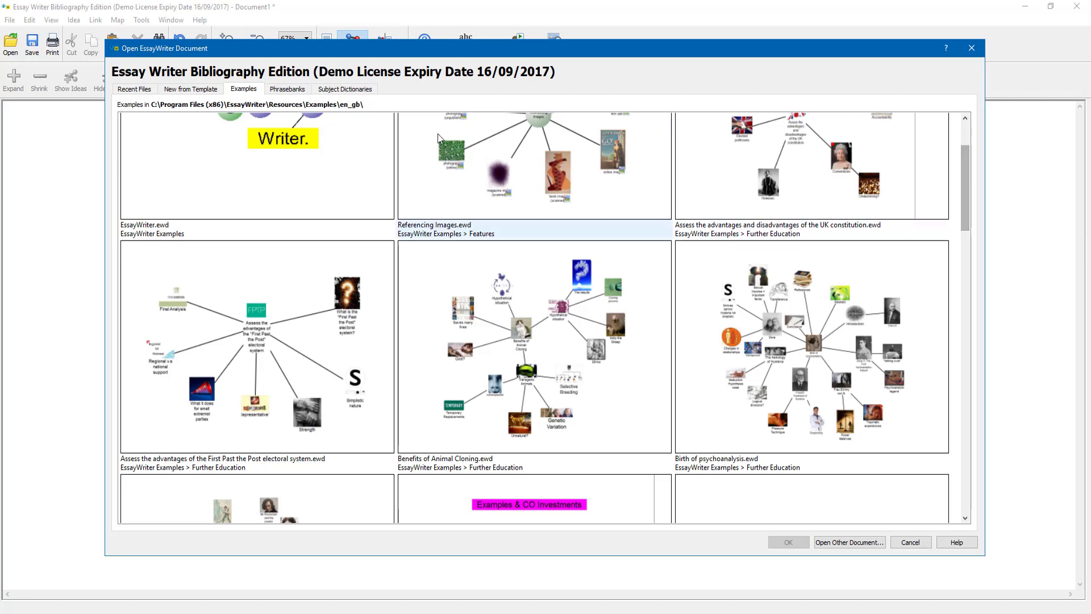
left_click(291, 91)
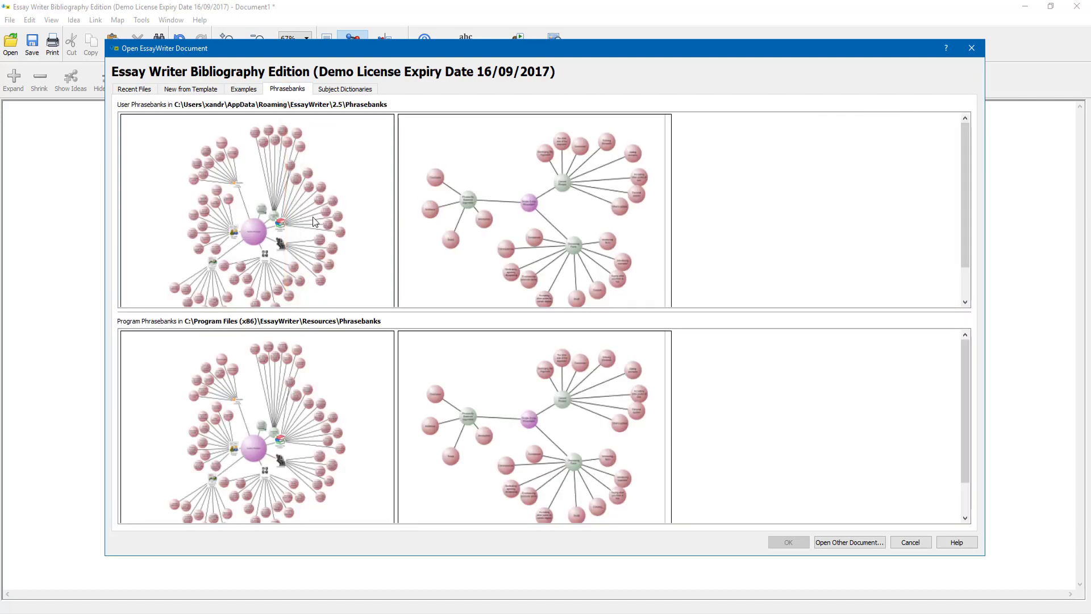
mouse_move(313, 221)
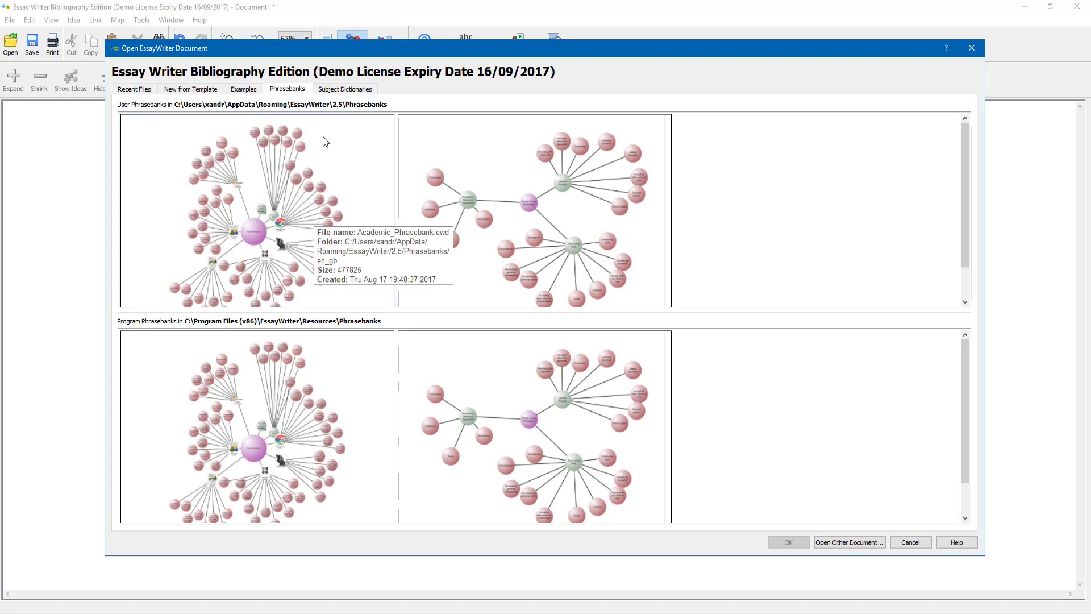
Find the Media Studies S-Z dictionary among the subject dictionaries and open it.
left_click(343, 90)
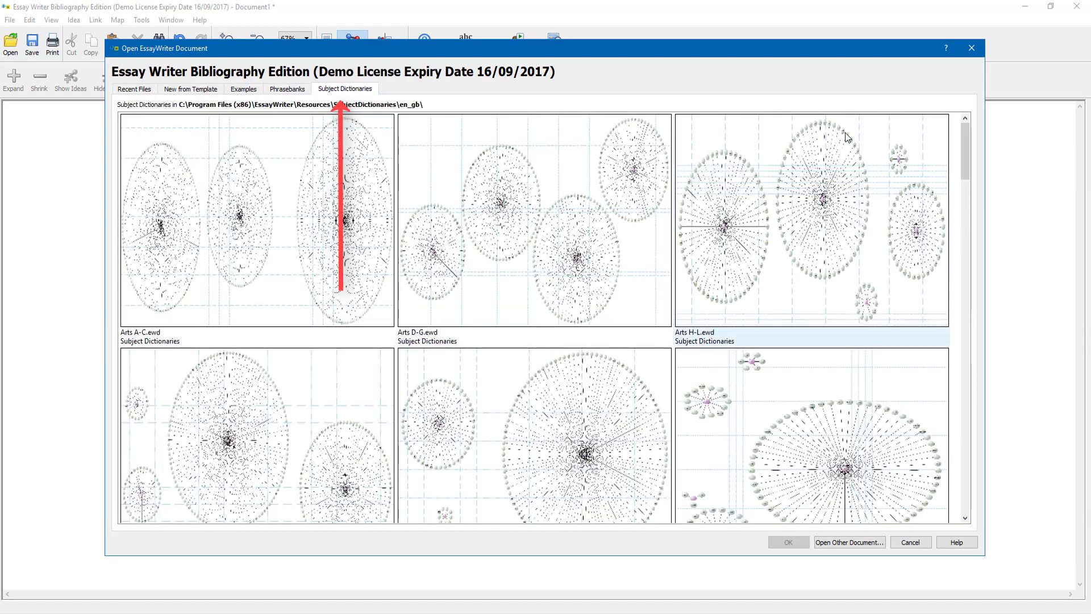
left_click_drag(967, 149, 976, 277)
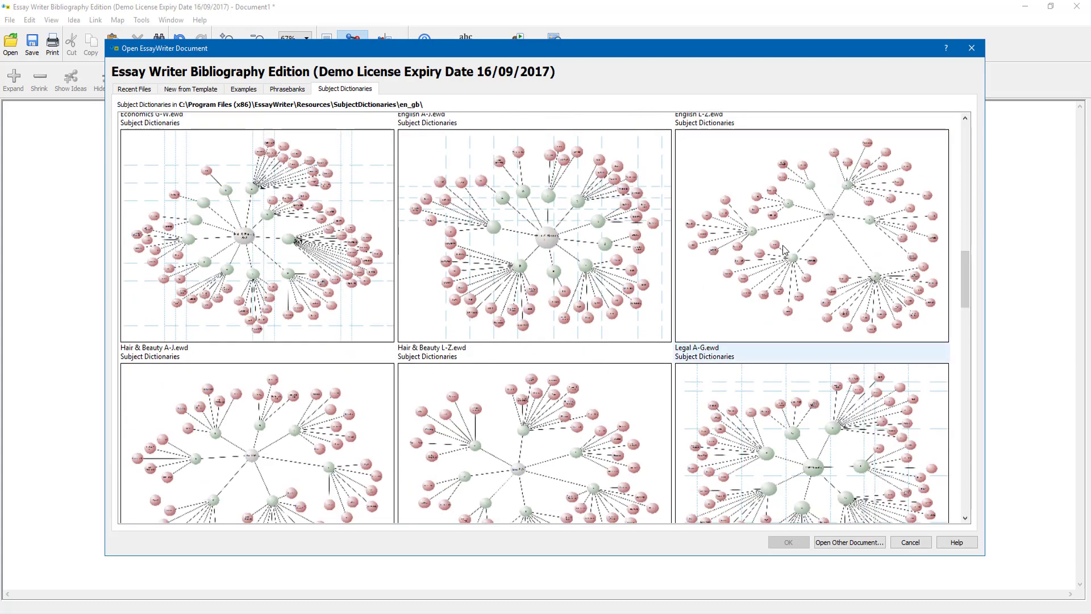
scroll(963, 316, "down", 6)
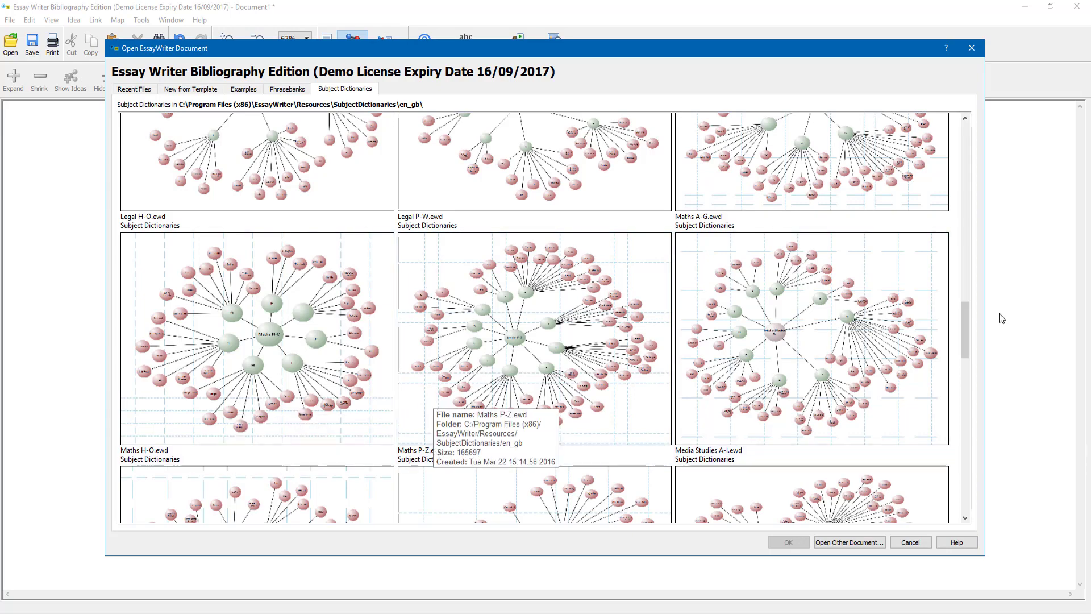
left_click_drag(968, 325, 963, 380)
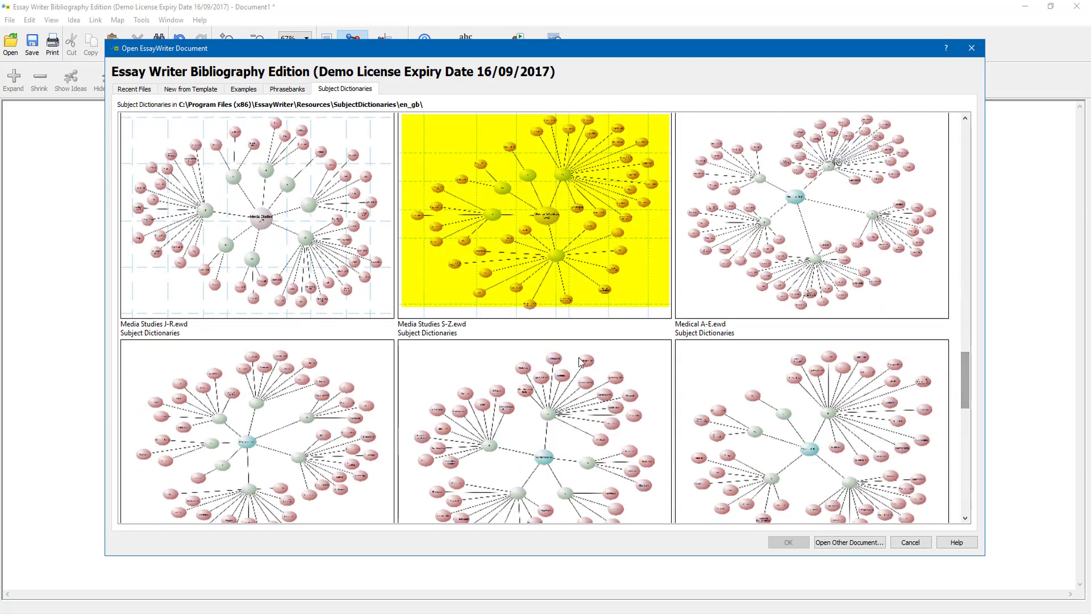
double_click(511, 211)
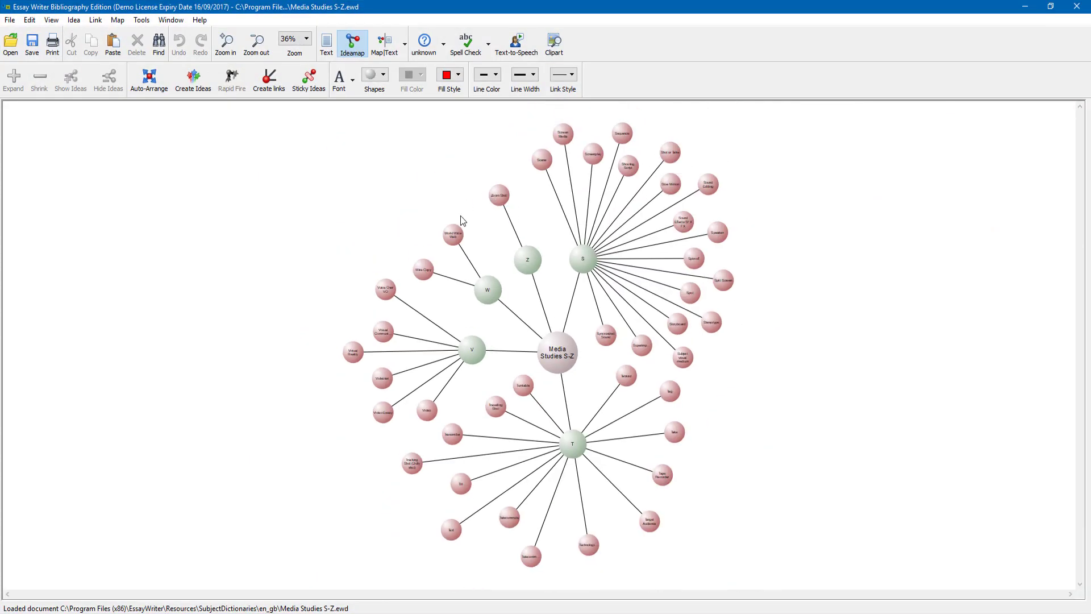
Enlarge the Media Studies S-Z map to 75% zoom and select its W idea.
left_click(226, 44)
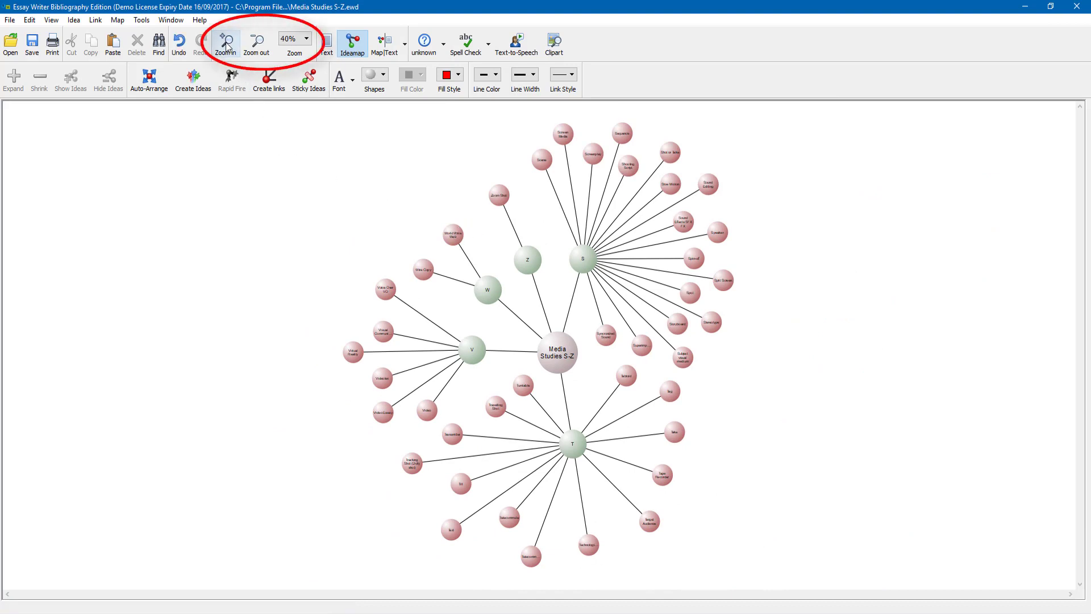
left_click(294, 41)
left_click(292, 71)
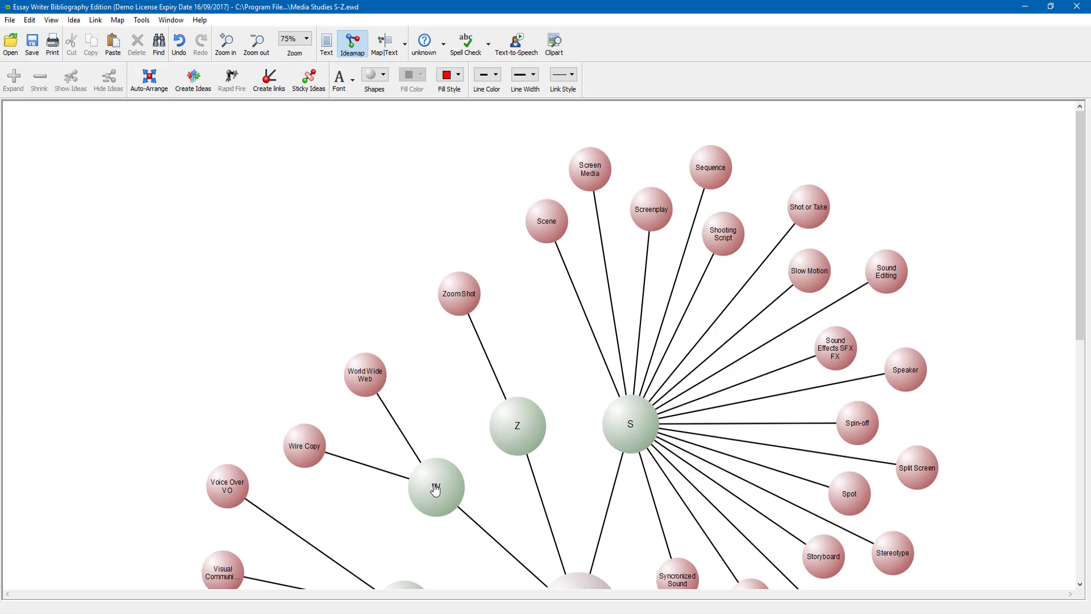
left_click(419, 484)
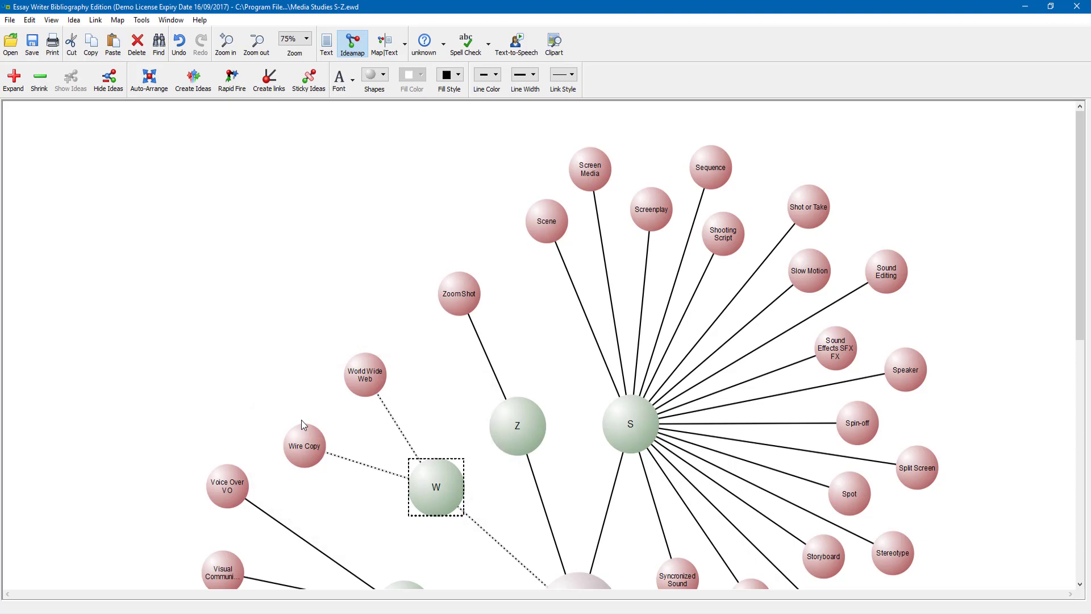
Create a new document from the Blank Document template.
left_click(11, 21)
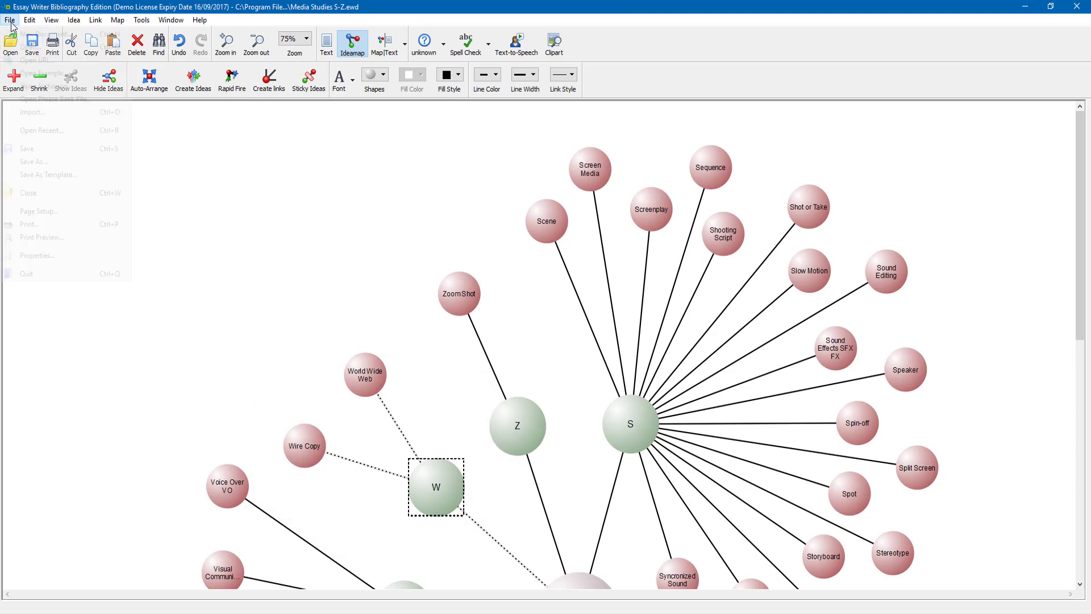
left_click(23, 33)
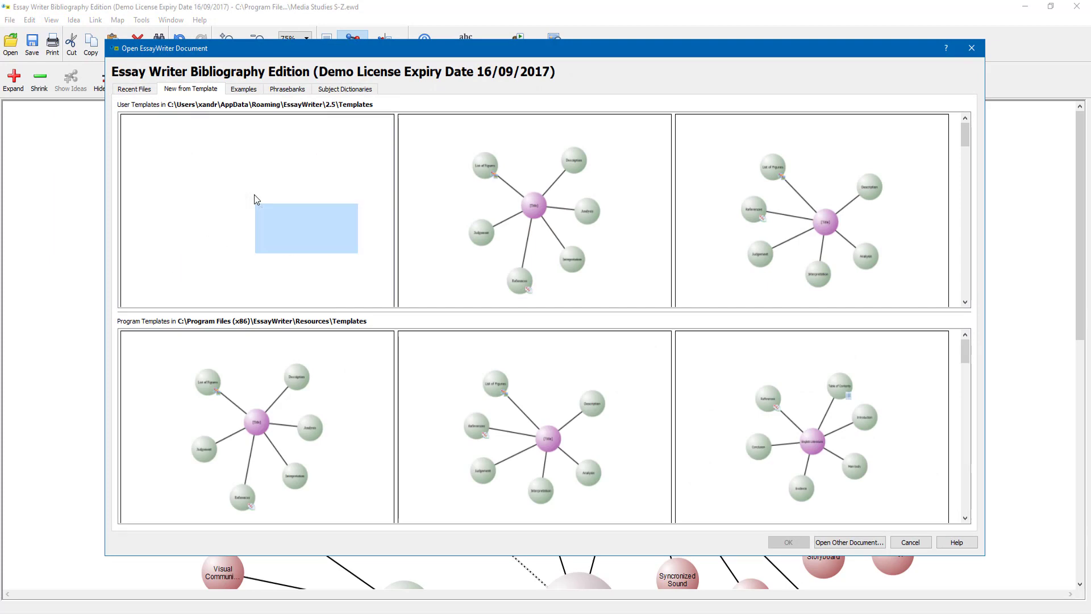
double_click(254, 195)
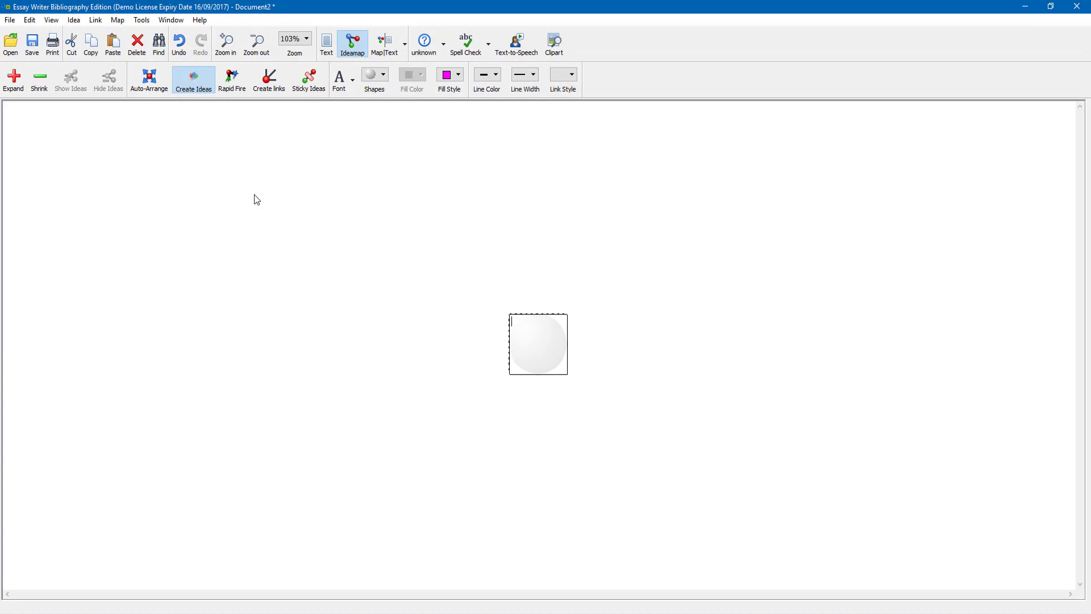
Label the first idea on the blank map Structures.
key("Return")
left_click(233, 81)
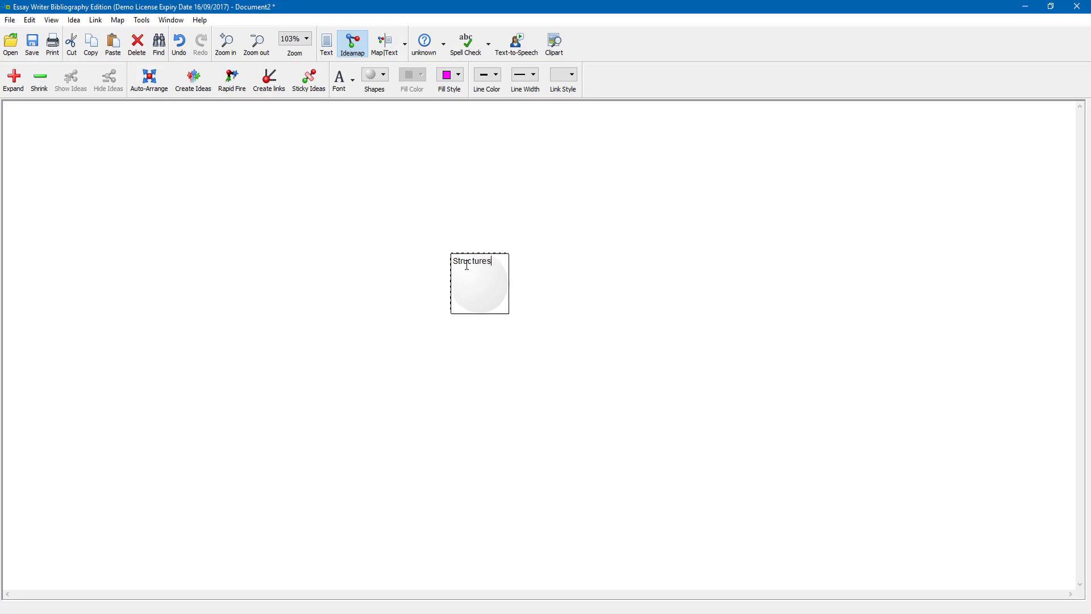
key("Escape")
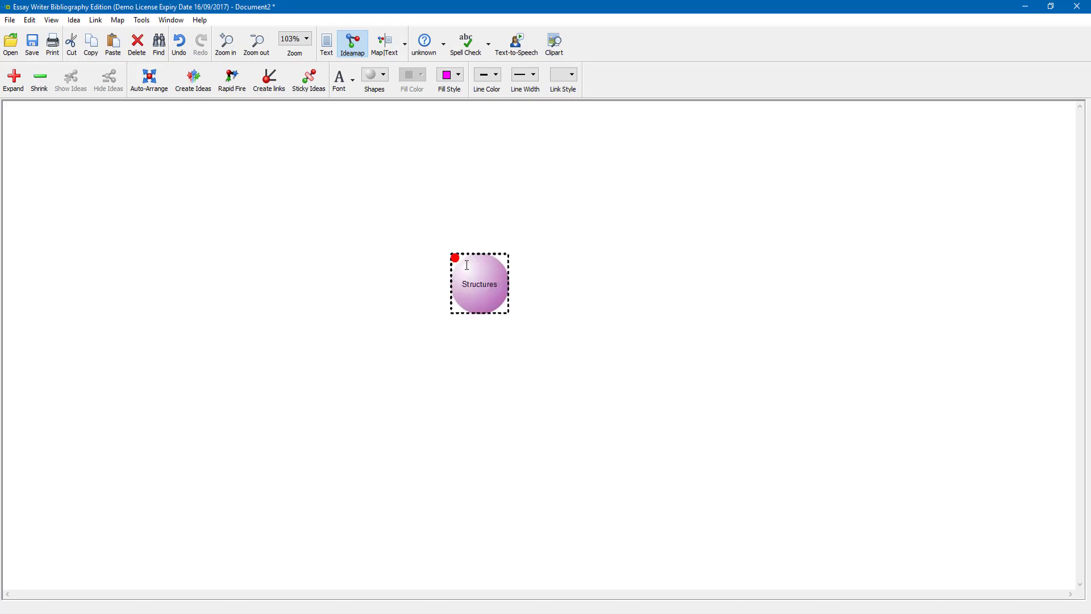
Use Rapid Fire to add Bridges, towers and tunnels as ideas linked to Structures.
left_click(234, 81)
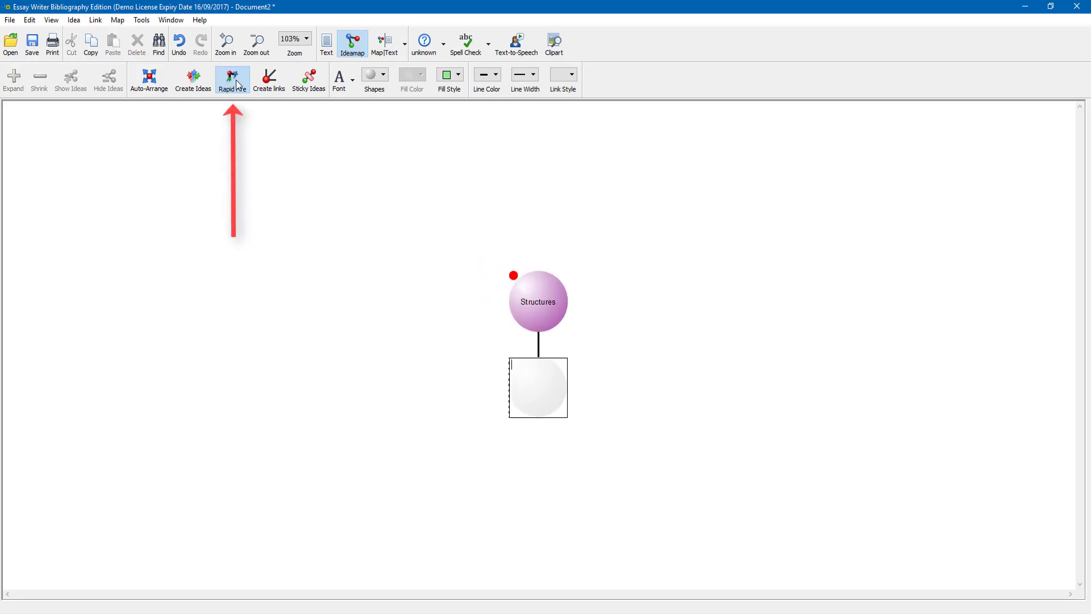
type("Bridges")
key("Return")
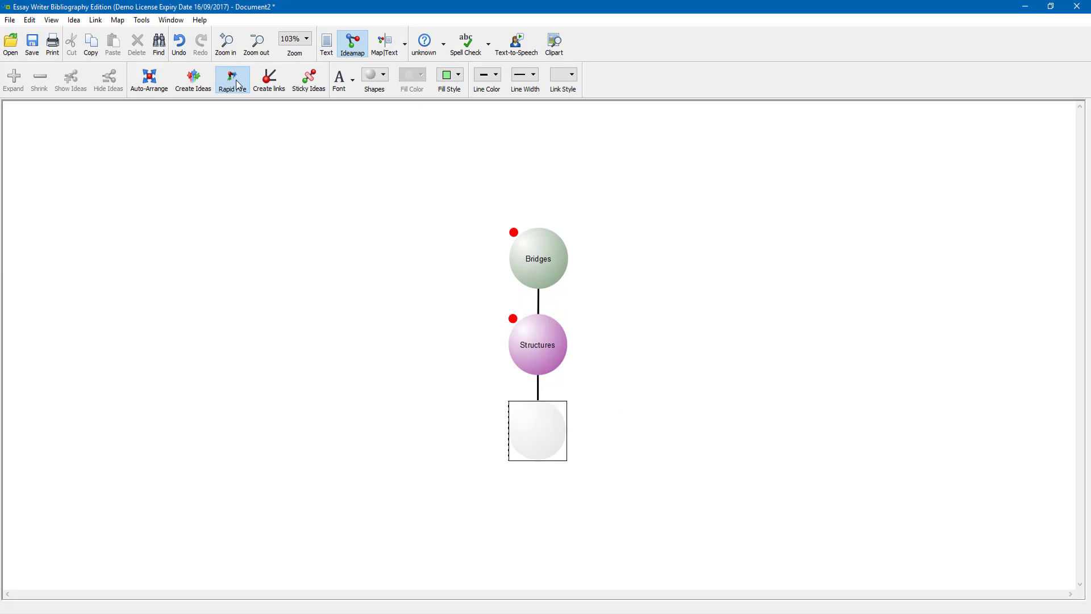
type("towers")
key("Return")
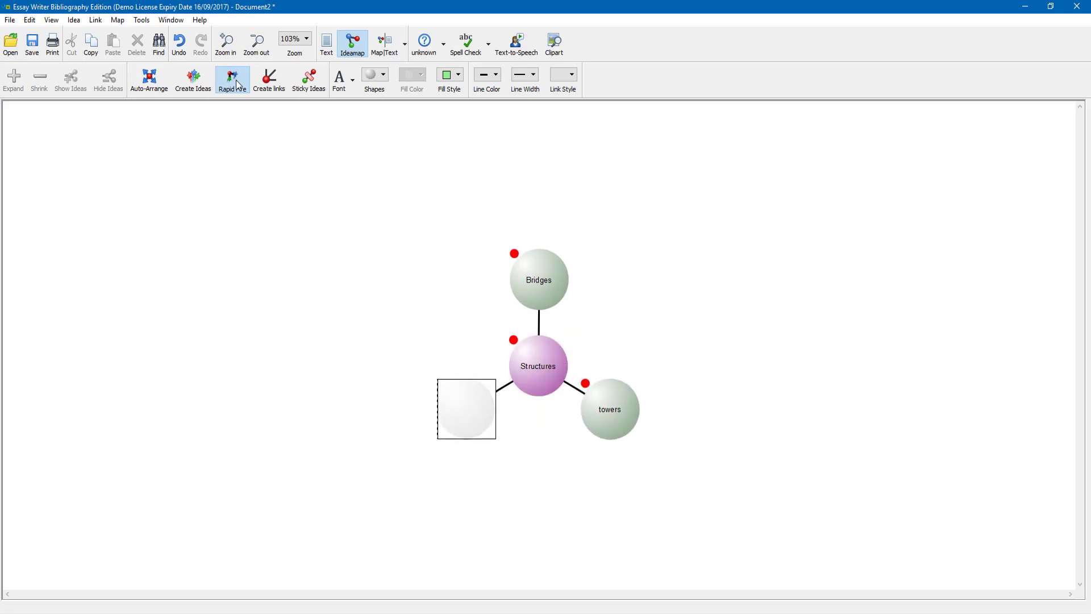
type("tunnels")
key("Return")
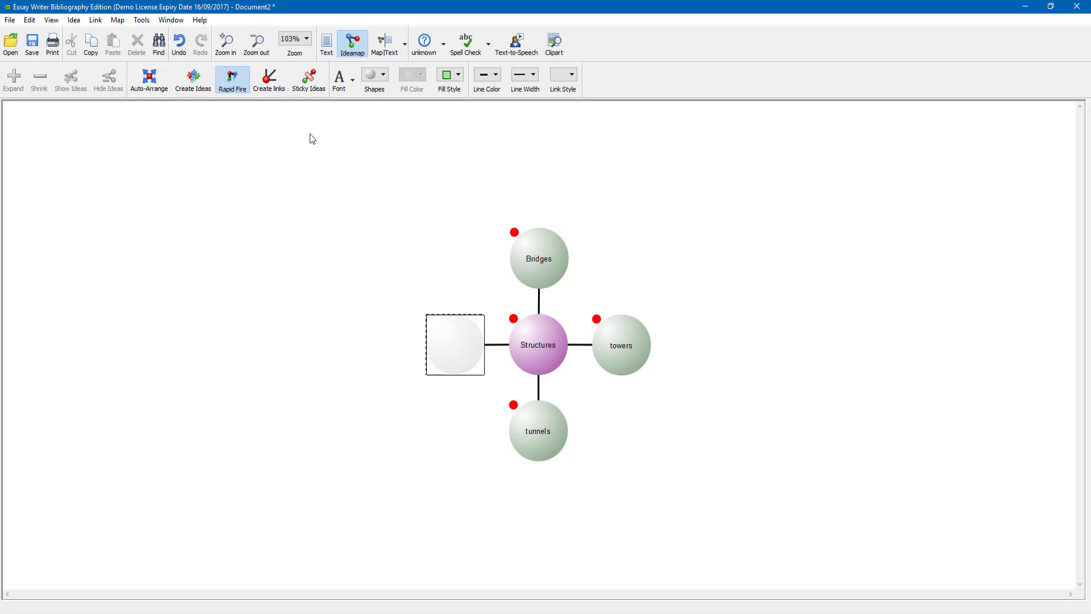
Spread the linked ideas around Structures, with Bridges above left, tunnels above right and towers below it.
left_click(482, 394)
left_click_drag(473, 400, 555, 282)
left_click_drag(490, 323, 368, 317)
left_click_drag(626, 416, 526, 545)
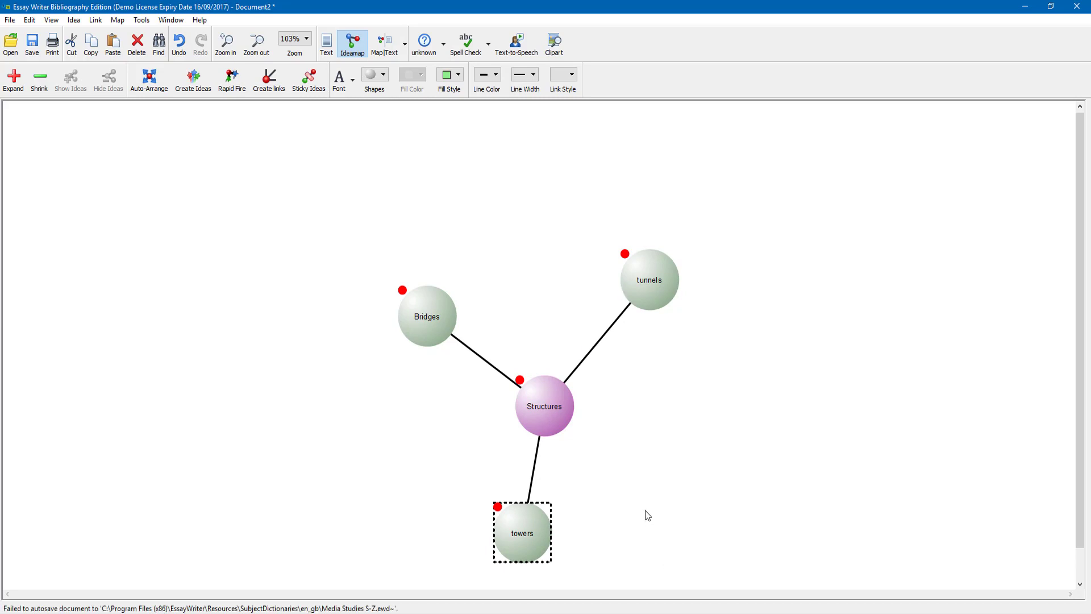
Delete all ideas and links from the map.
key("ctrl+a")
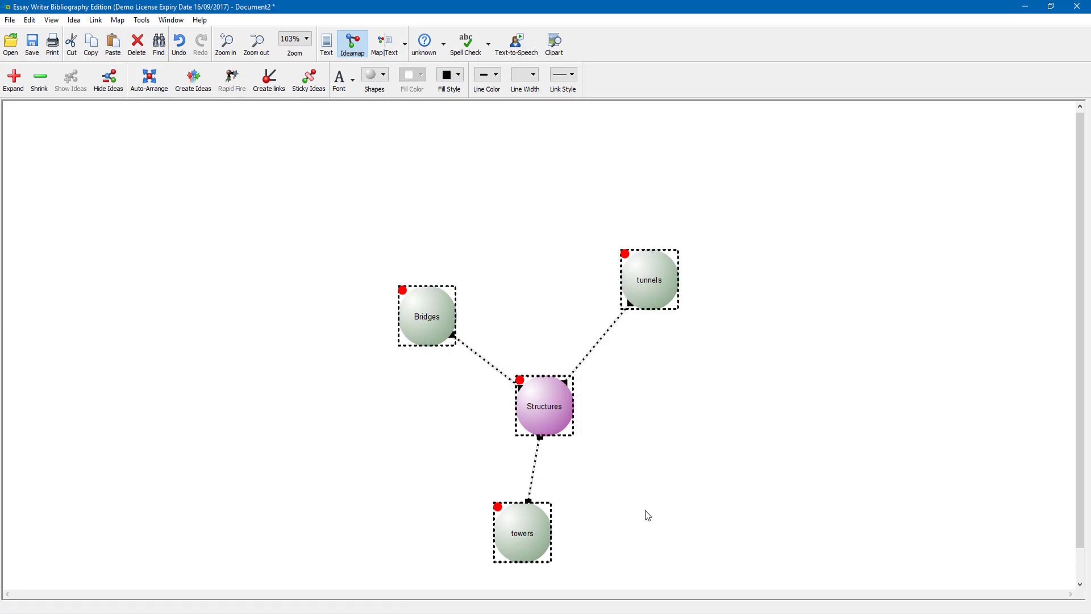
key("Delete")
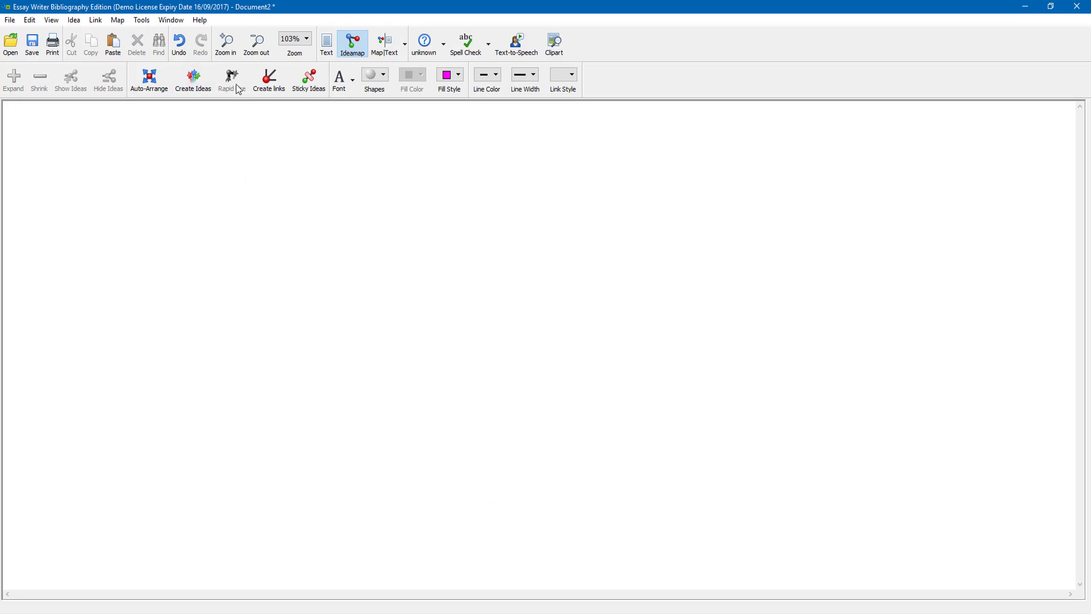
Create four unlinked ideas on the empty map labelled Structures, Tunnels, Skyscapers and Bridges.
left_click(469, 343)
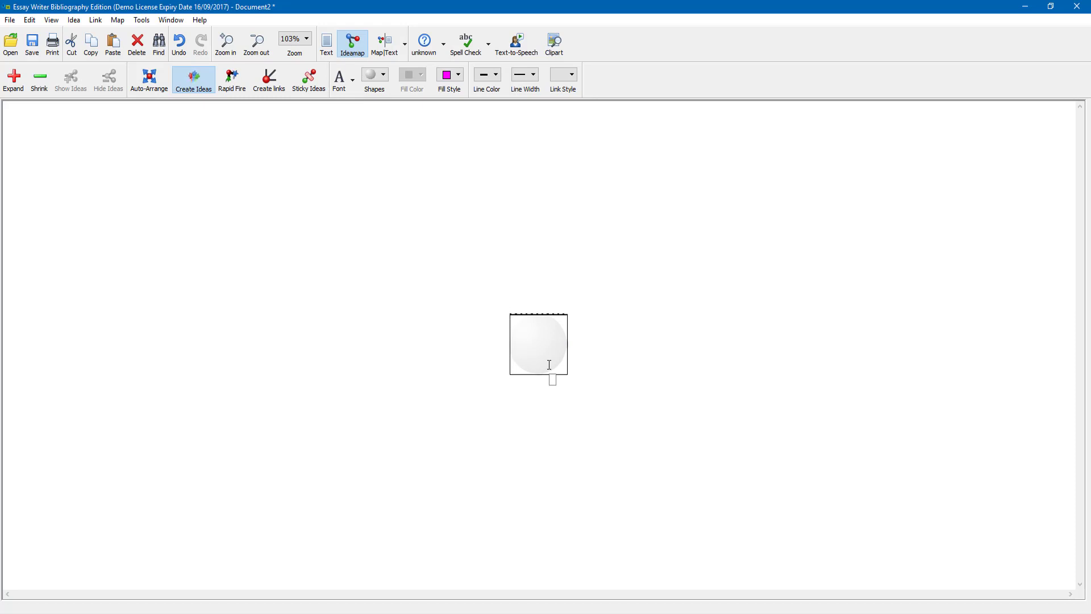
type("Structures")
key("Return")
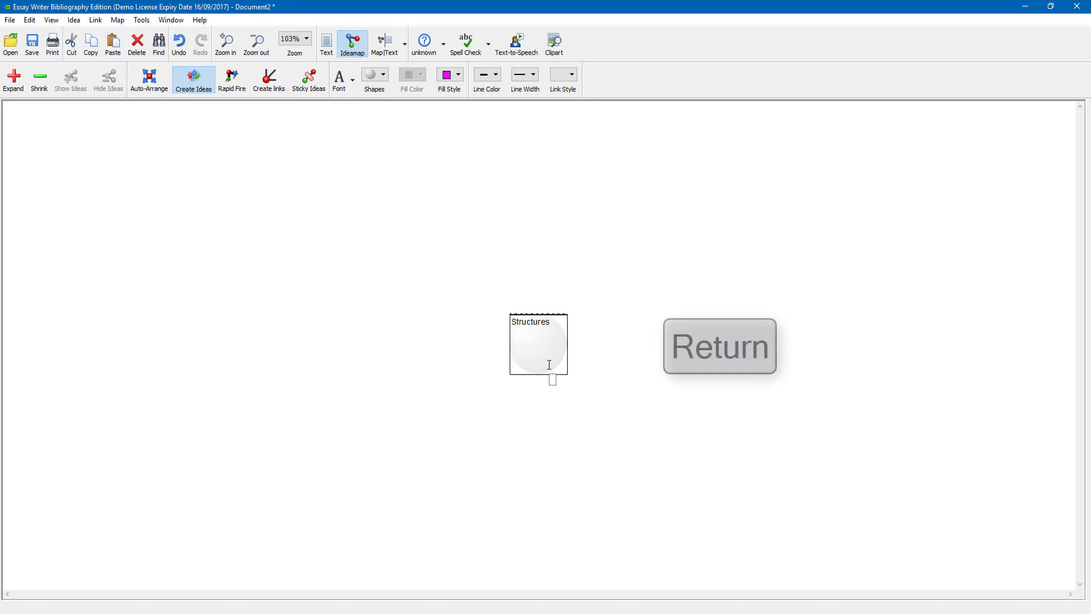
type("Tunnels")
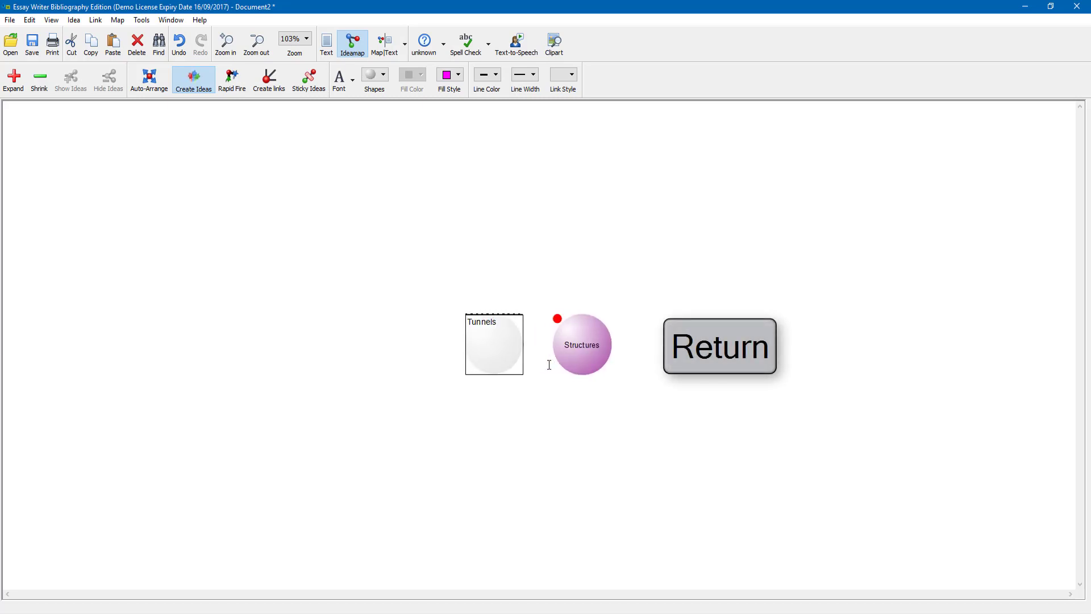
key("Return")
type("Skyscrapers")
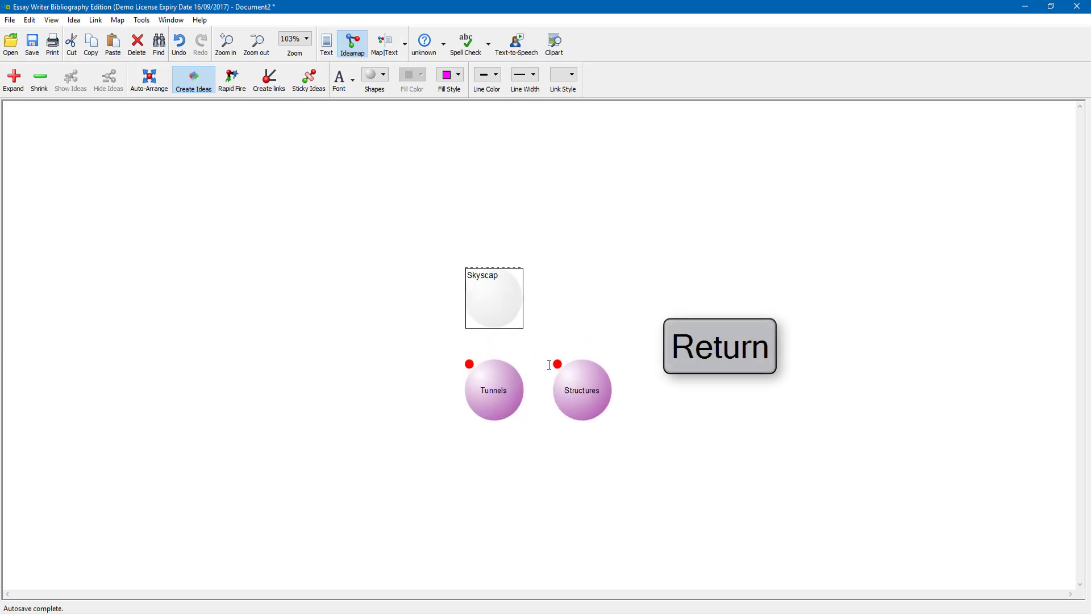
key("Return")
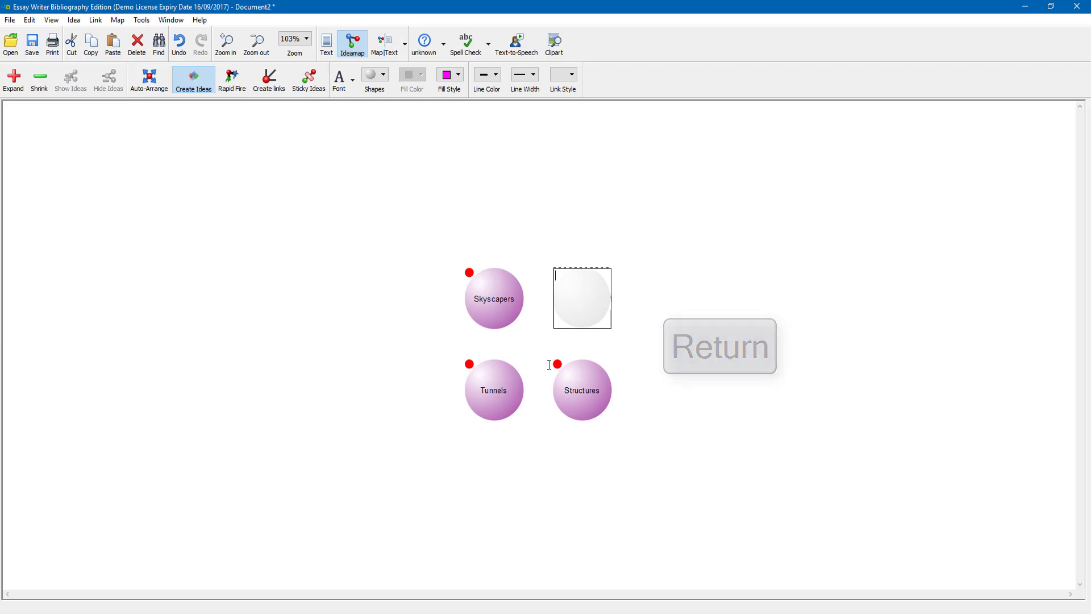
type("Bridges")
key("Return")
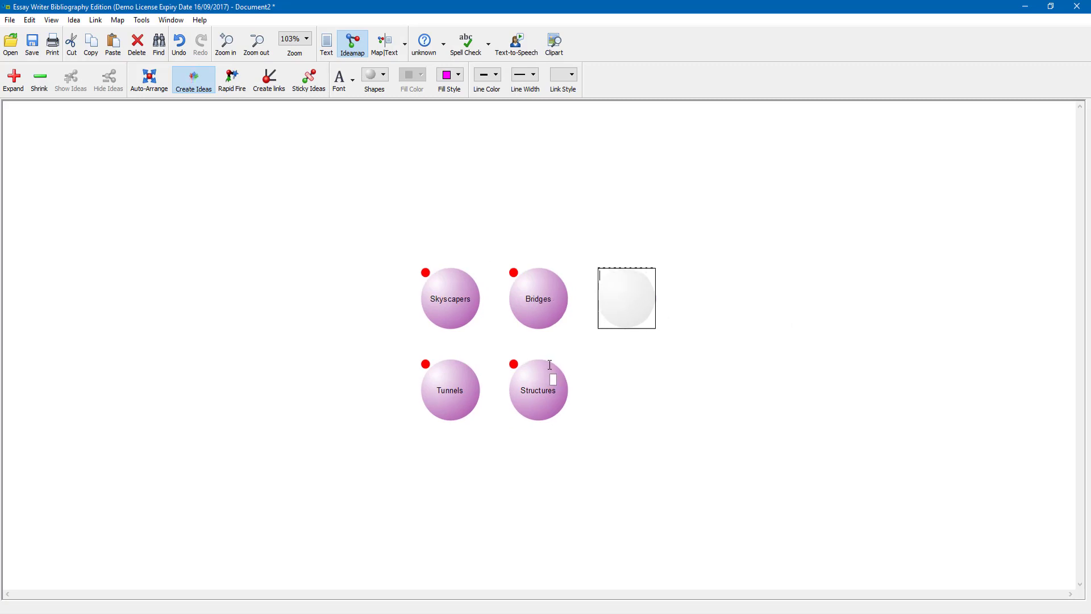
Spread the four unlinked ideas apart, with Bridges above right, Skyscapers above left, Tunnels below left and Structures in the middle.
left_click(540, 310)
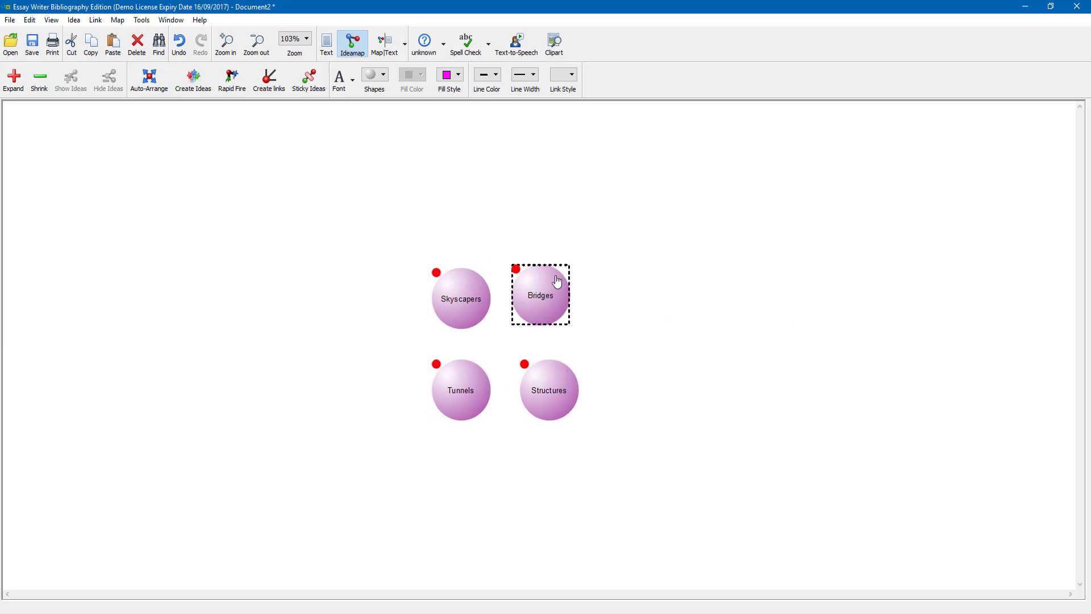
left_click(482, 358)
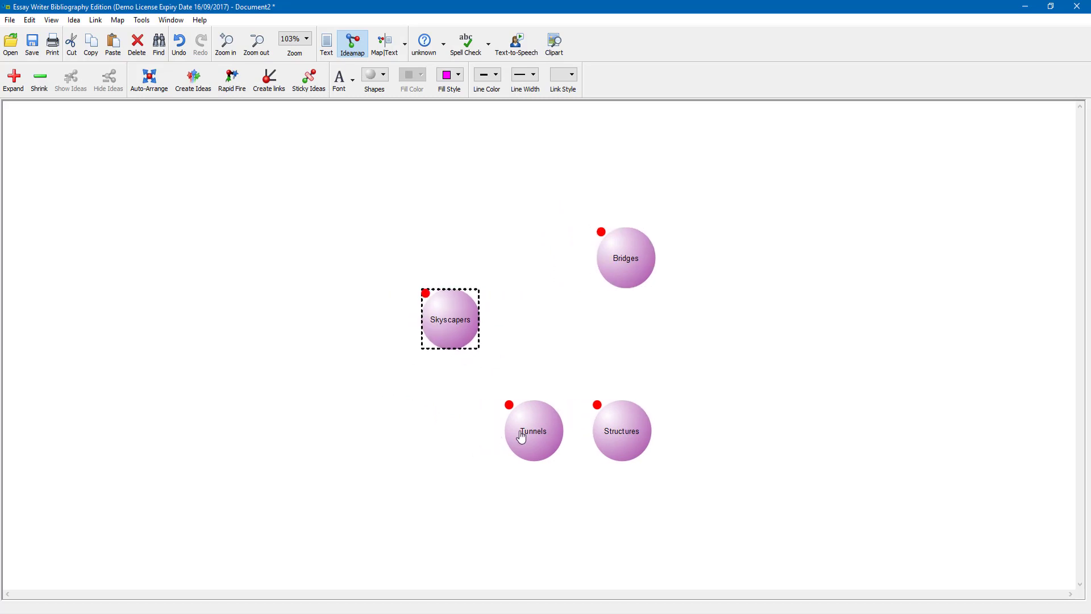
left_click_drag(520, 434, 420, 441)
left_click(655, 436)
left_click_drag(654, 436, 575, 366)
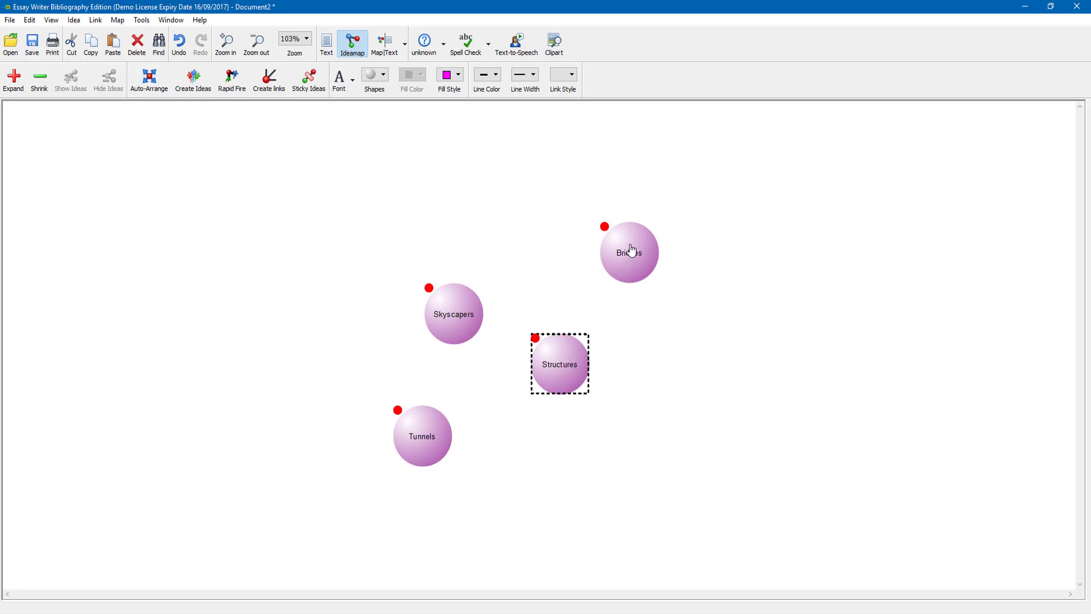
Link Bridges, Skyscapers and Tunnels to Structures, placing Bridges above right, Skyscapers below and Tunnels to the left of it.
left_click_drag(631, 250, 717, 230)
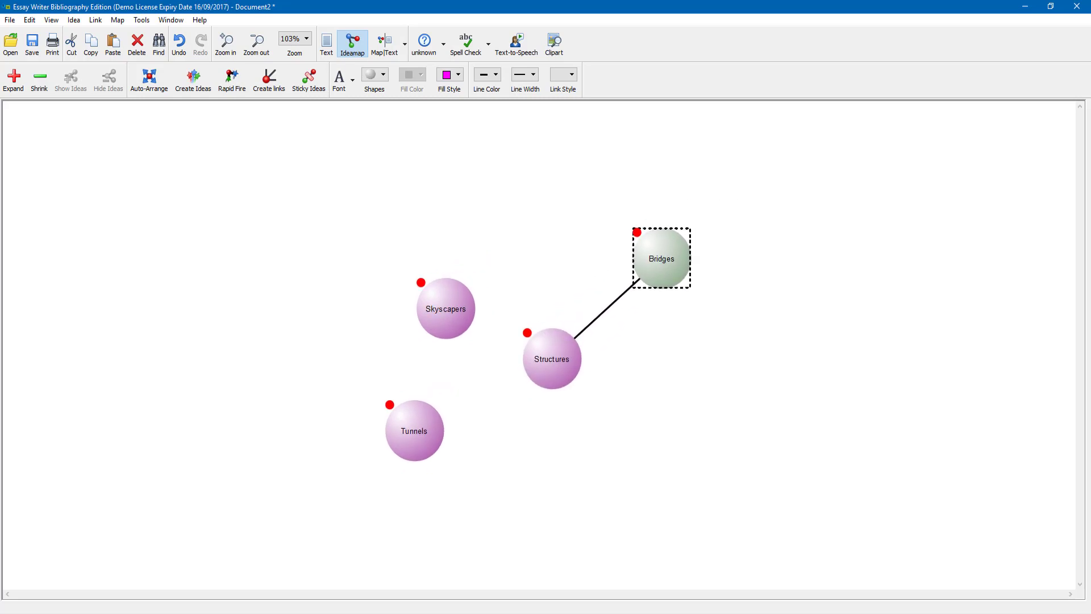
left_click_drag(446, 322, 613, 486)
left_click_drag(430, 397, 555, 333)
left_click_drag(483, 340, 342, 369)
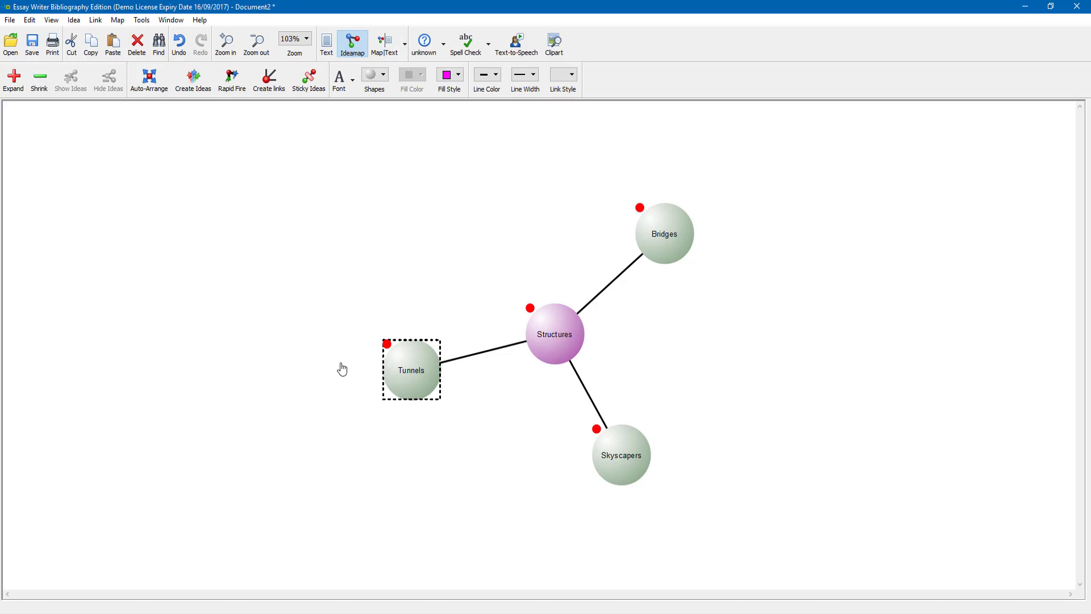
Open the clipart library, look through the buildings category and return to the category overview.
left_click(555, 47)
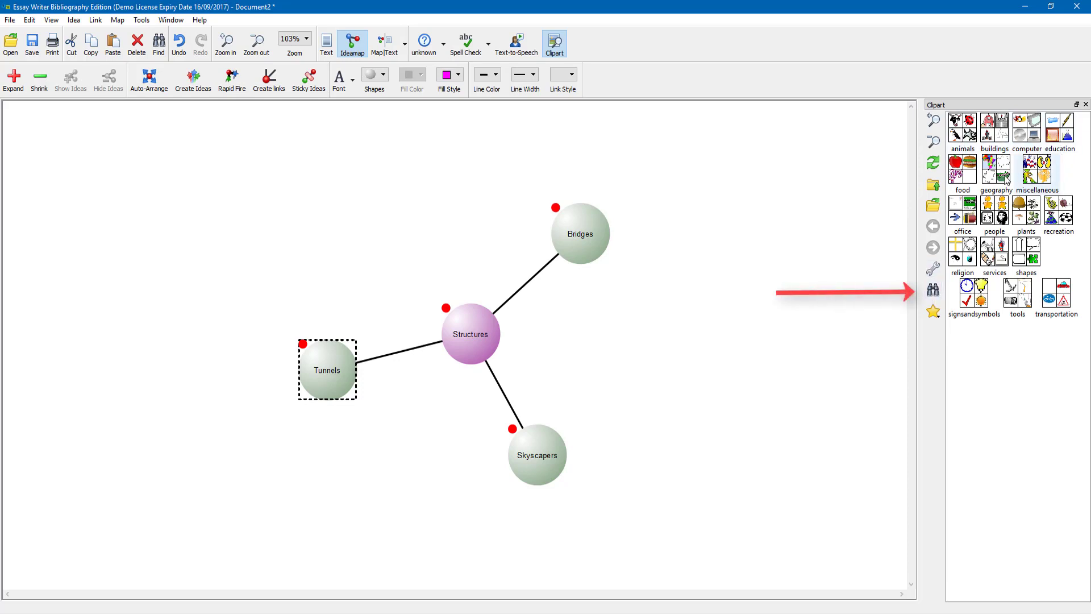
left_click(997, 131)
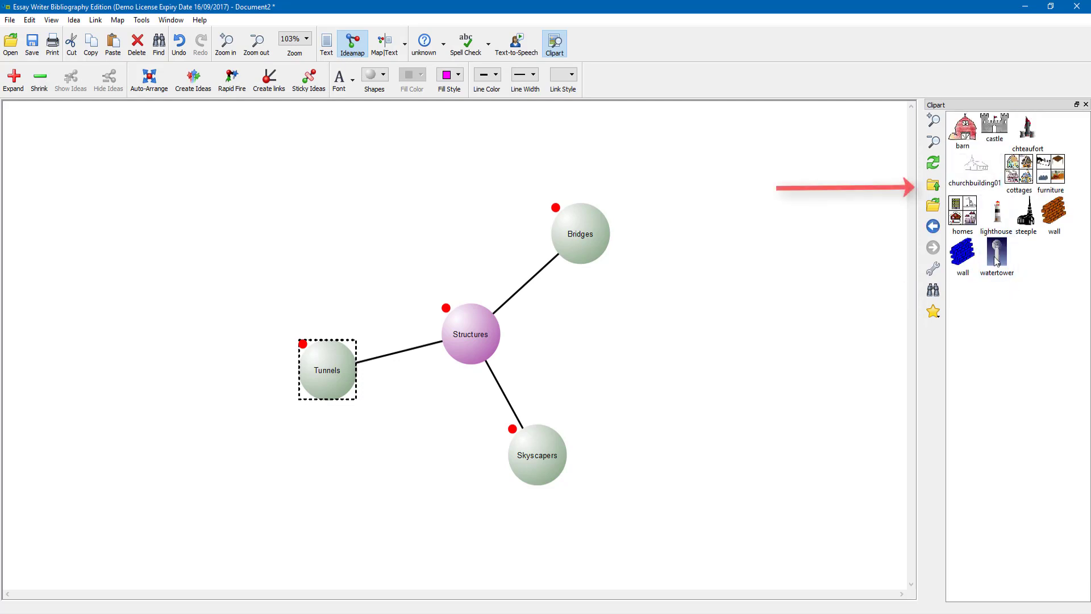
left_click(933, 187)
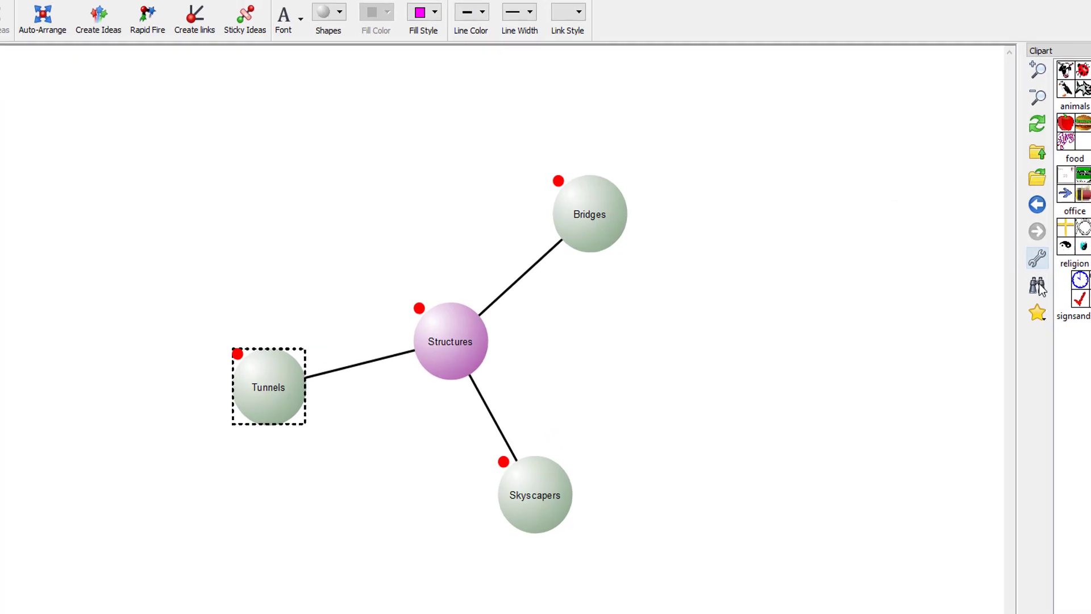
Search the clipart library for tunnels.
left_click(1037, 285)
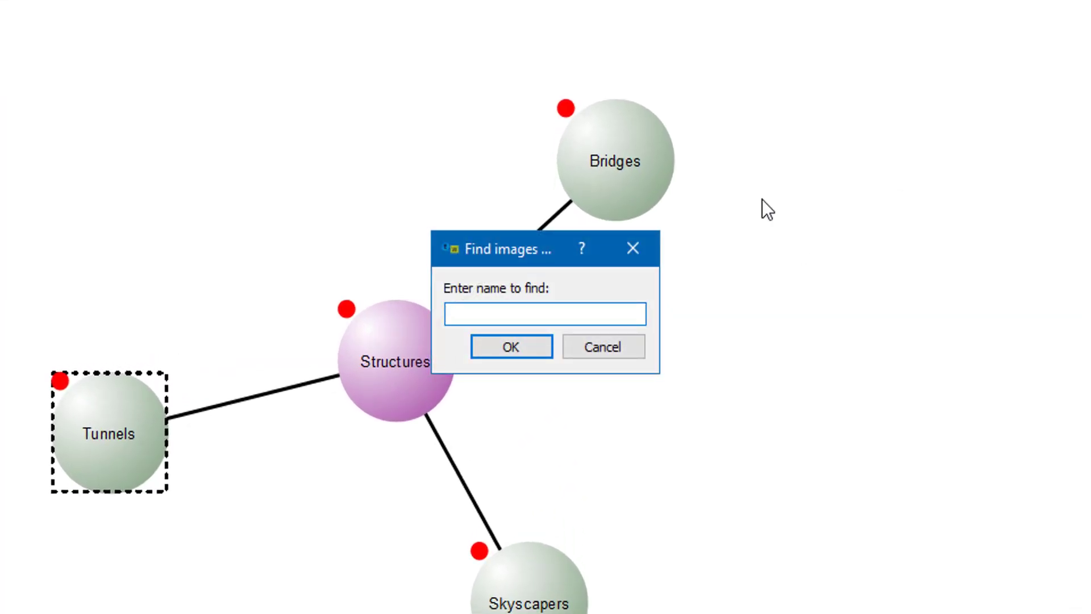
type("tunnels")
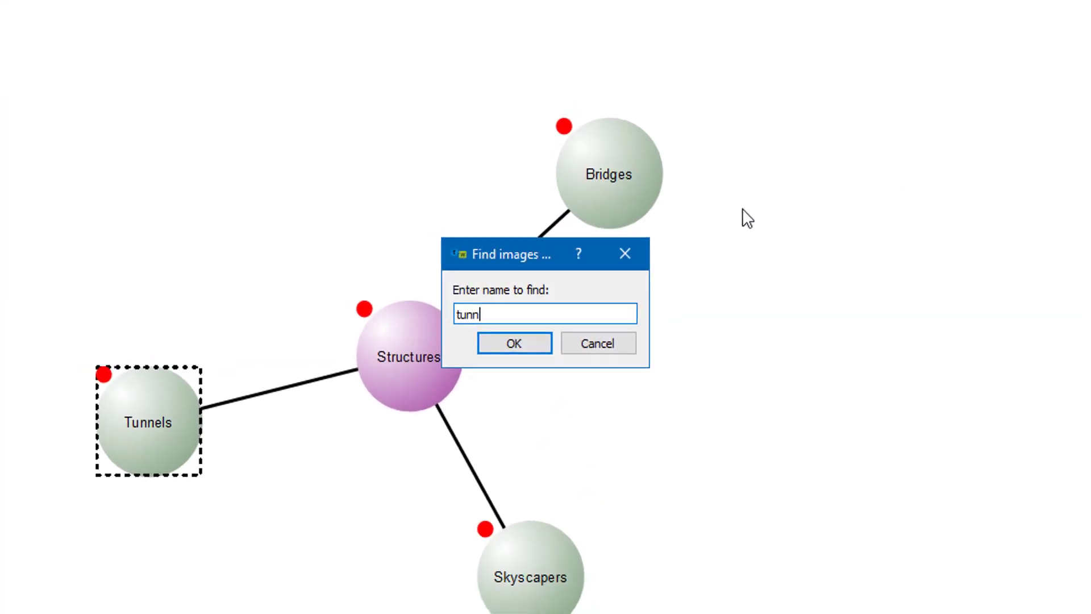
key("Return")
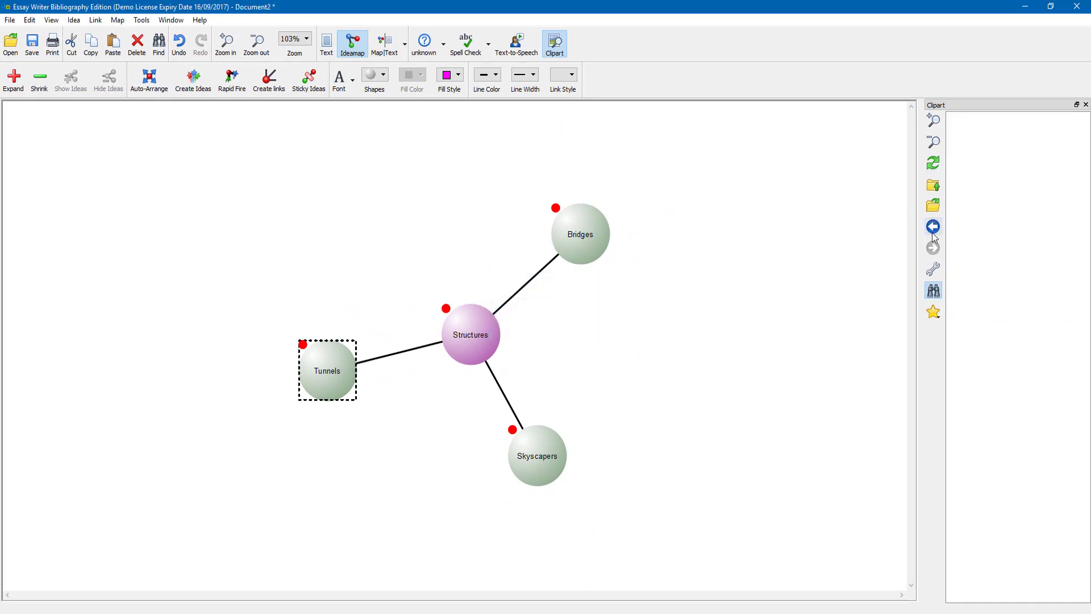
Search the clipart library for bridge and use the drawbridge image as the picture of the Bridges idea.
left_click(934, 291)
left_click(933, 291)
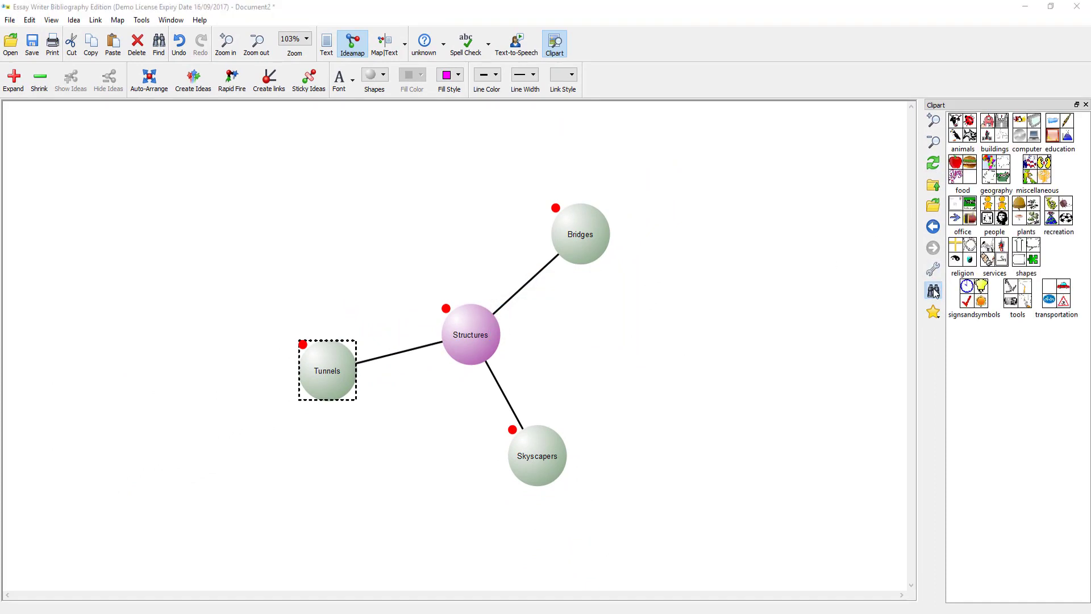
type("bridge")
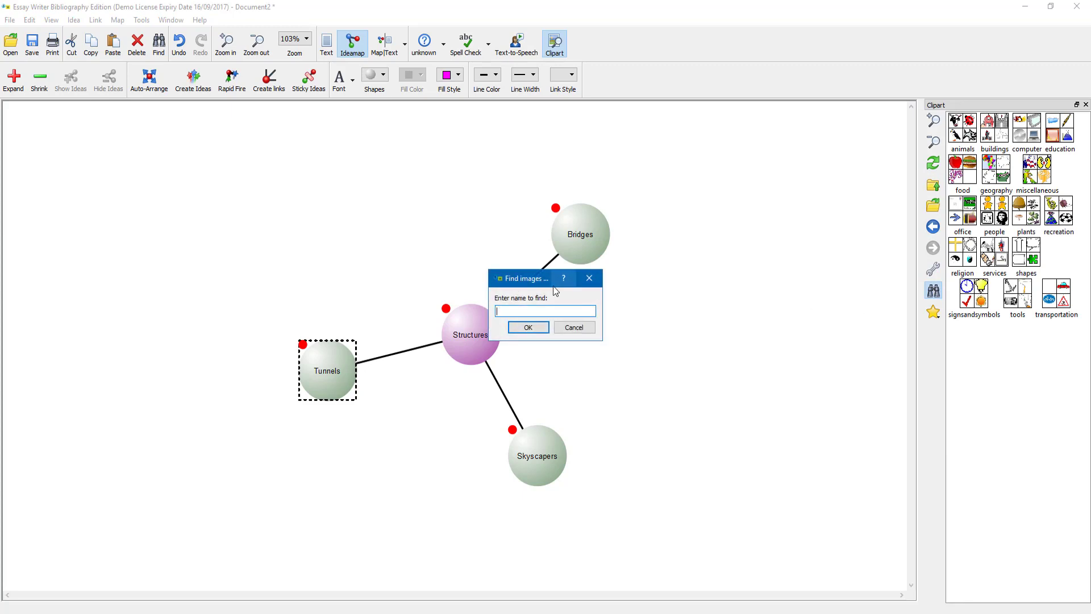
key("Return")
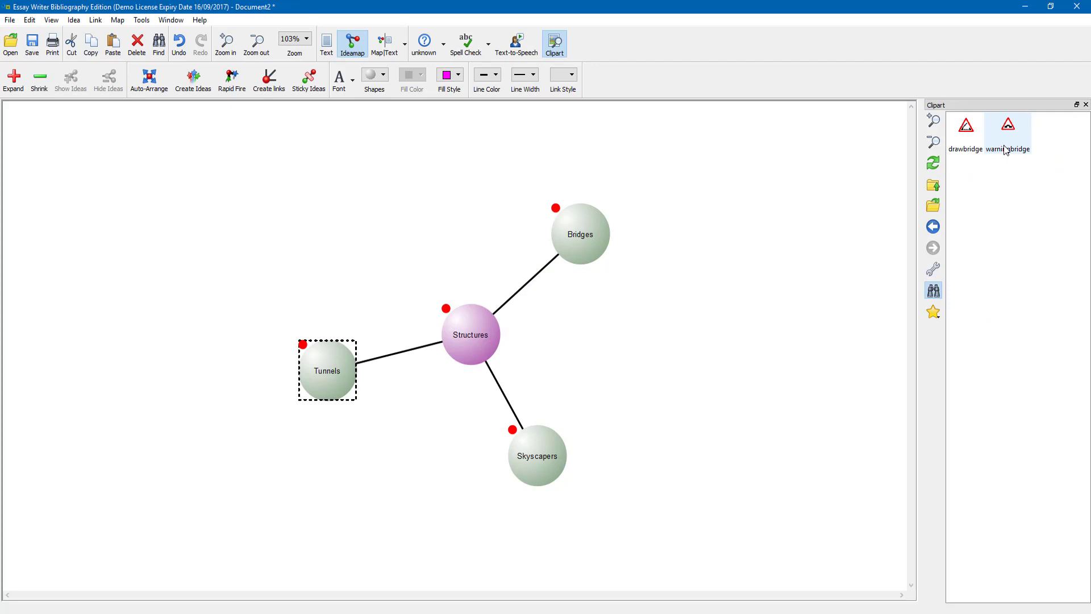
left_click_drag(966, 128, 579, 227)
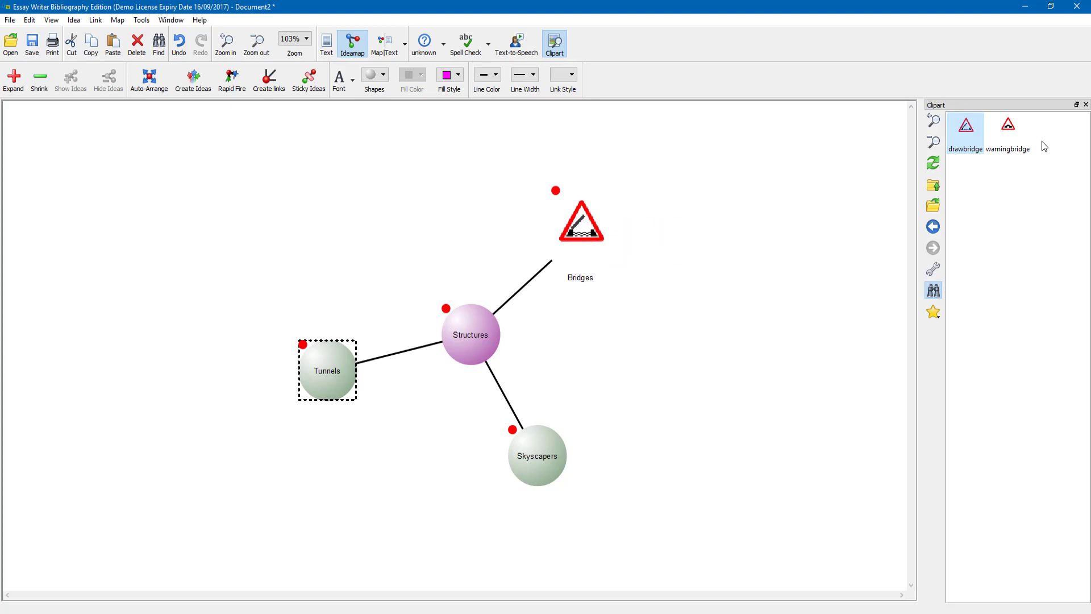
left_click(1085, 106)
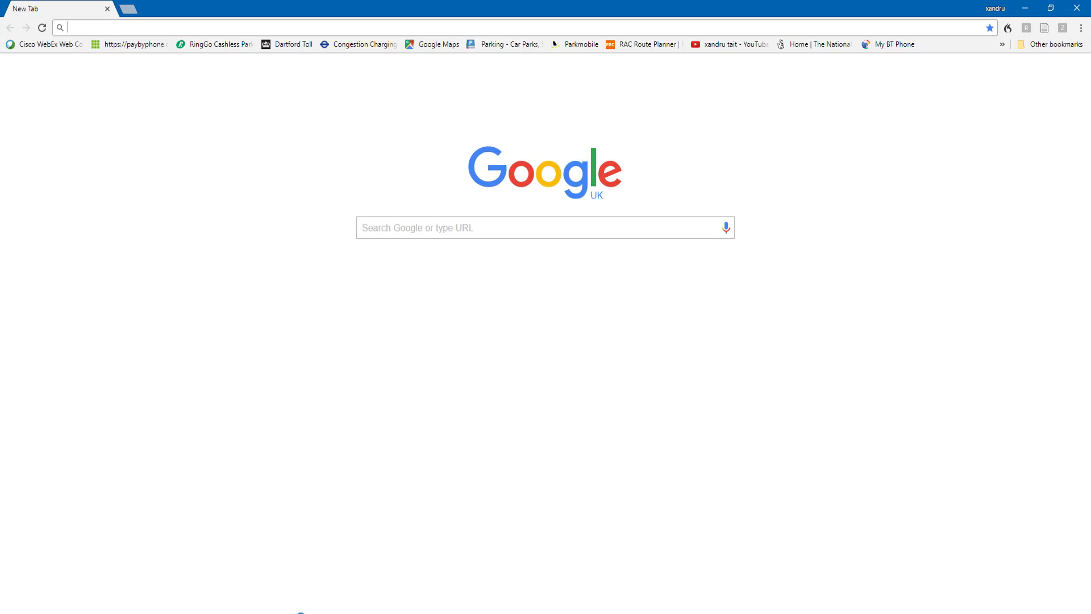
Switch to Chrome, search Google Images for bridges and copy the photo of the cable-stayed viaduct on tall piers.
left_click(990, 72)
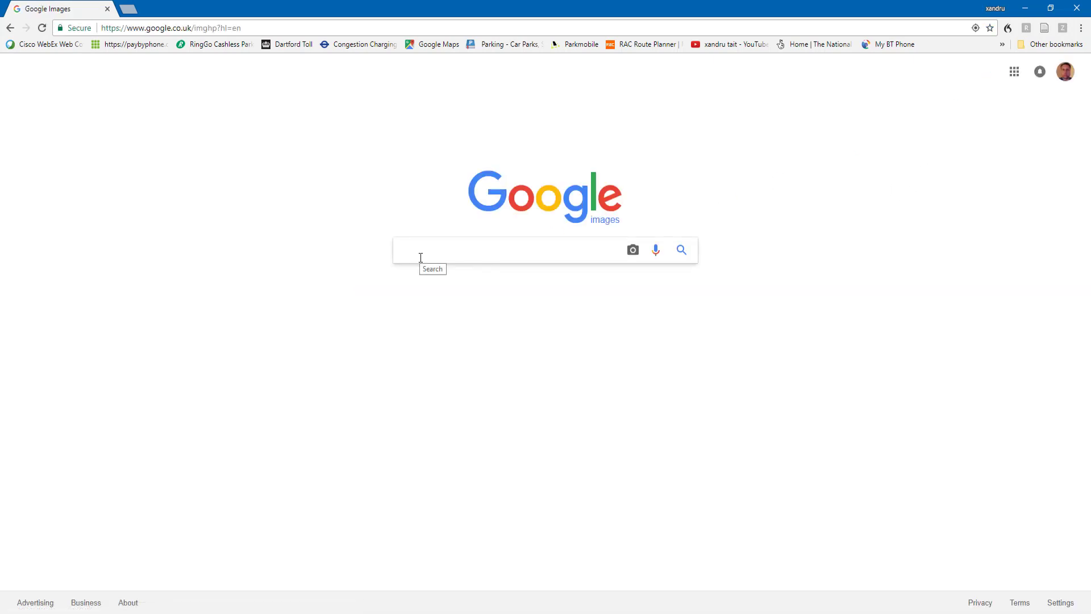
type("bridge")
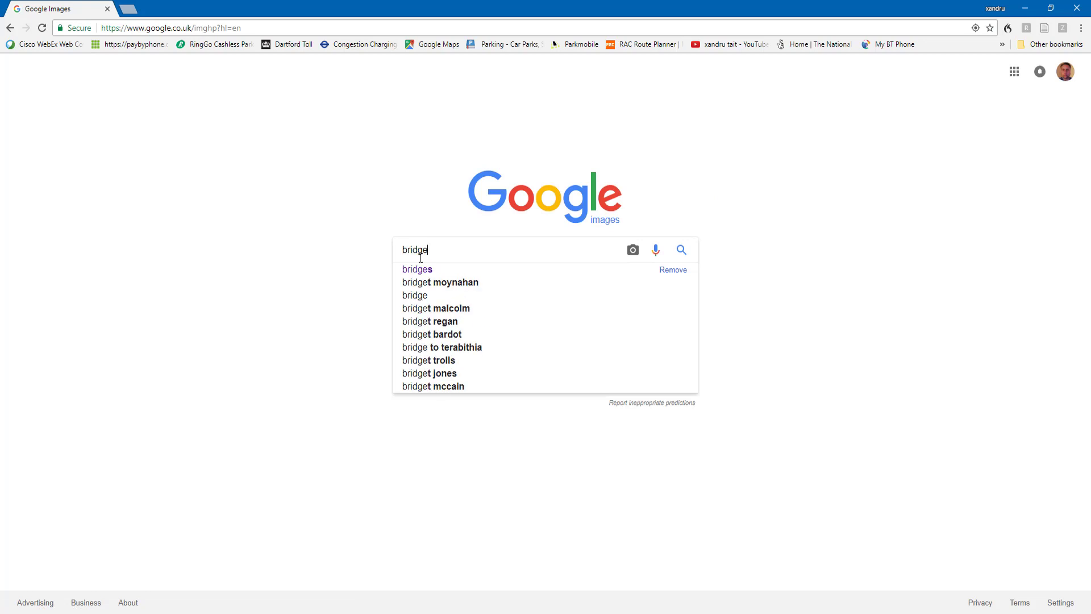
type("s")
key("Return")
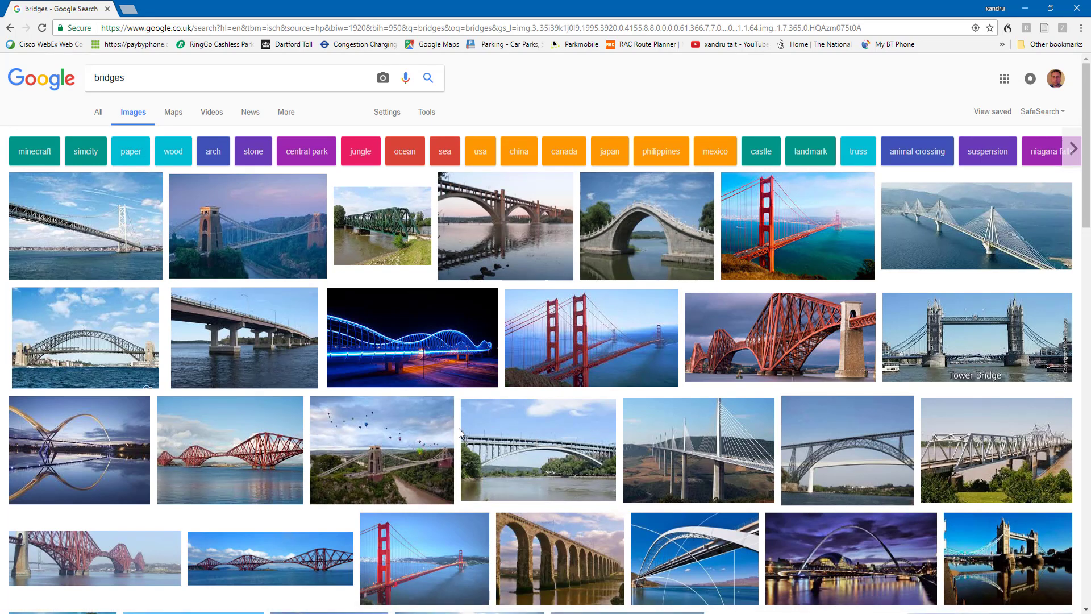
right_click(675, 454)
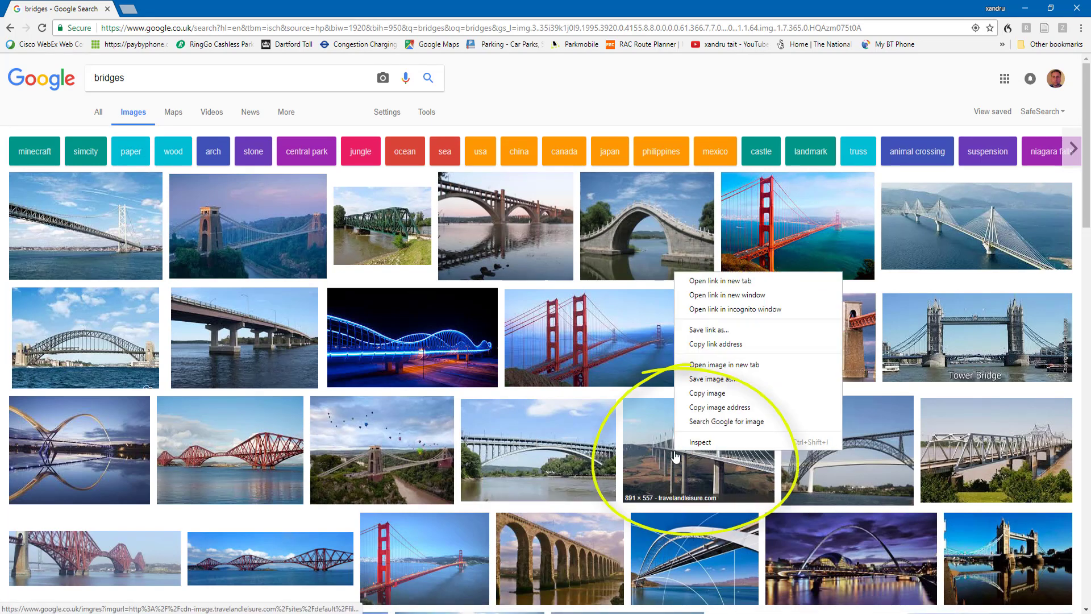
left_click(691, 398)
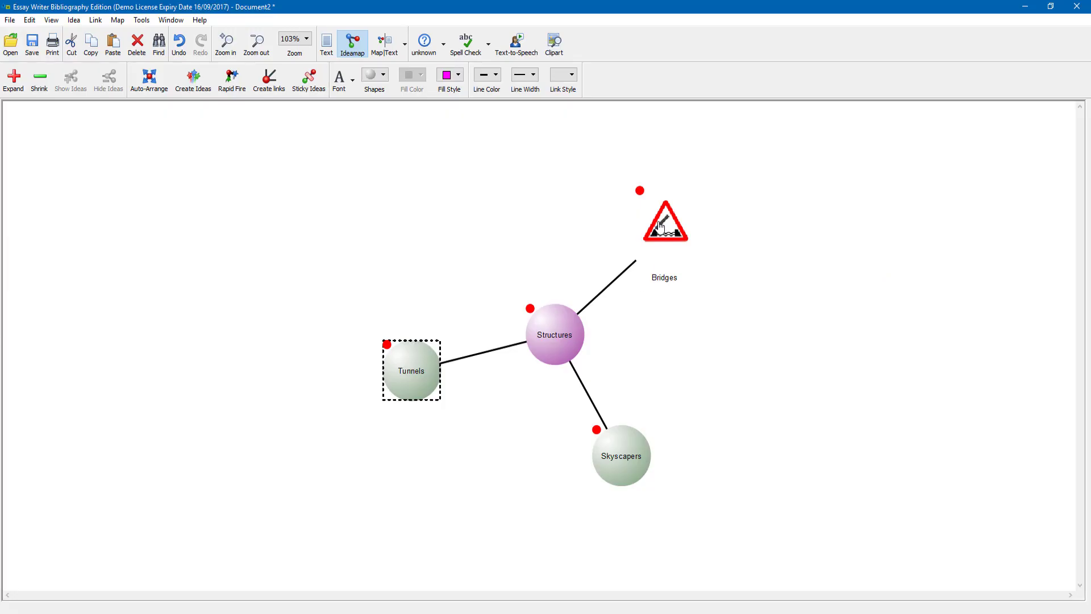
Back in Essay Writer, paste the copied bridge photo onto the Bridges idea to replace its picture.
right_click(659, 225)
left_click(681, 255)
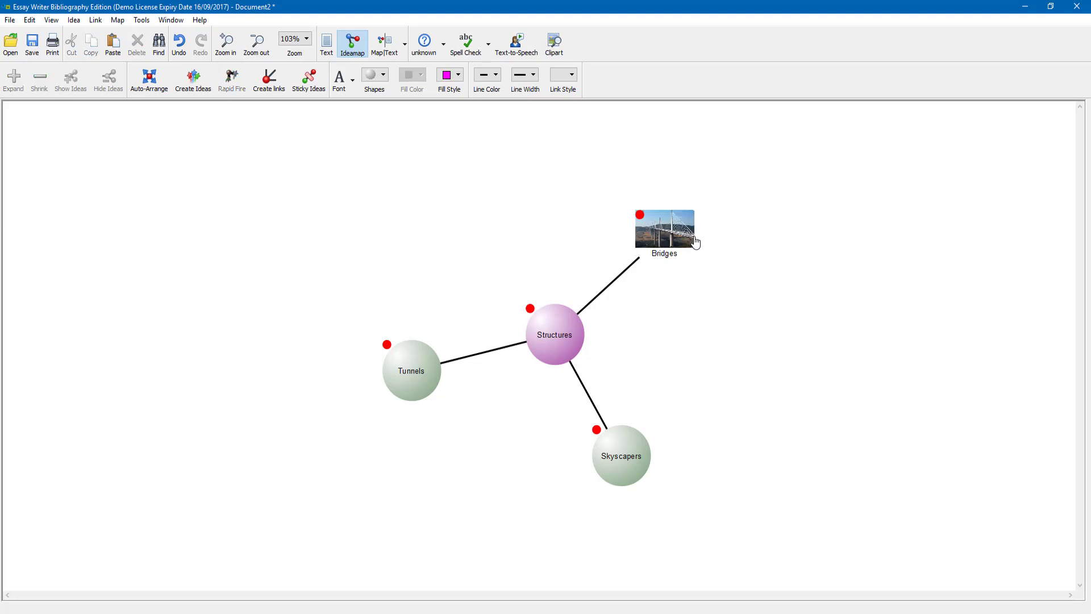
double_click(624, 457)
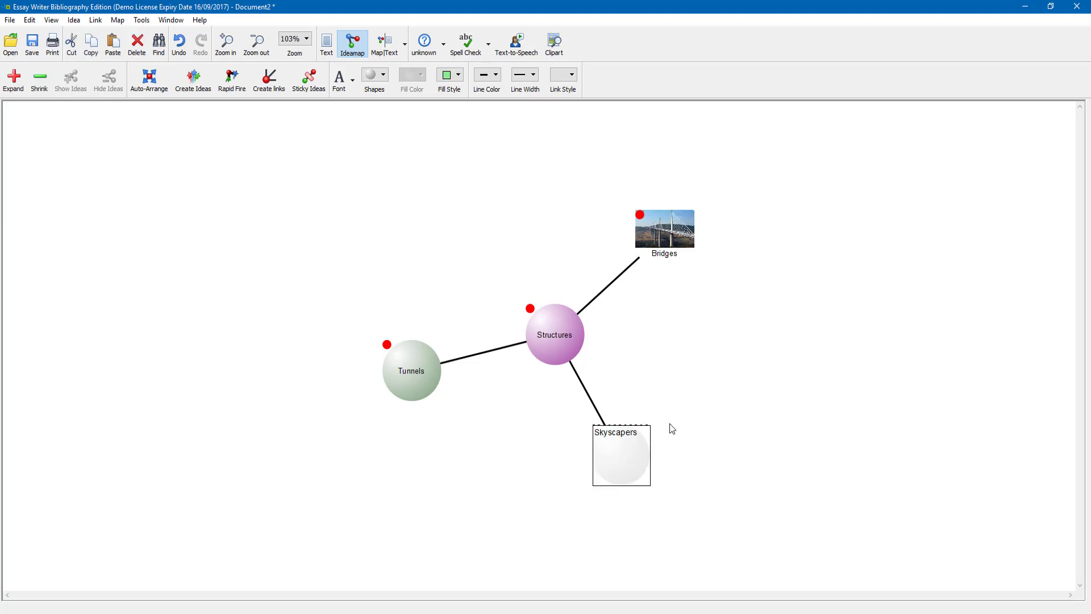
left_click(669, 424)
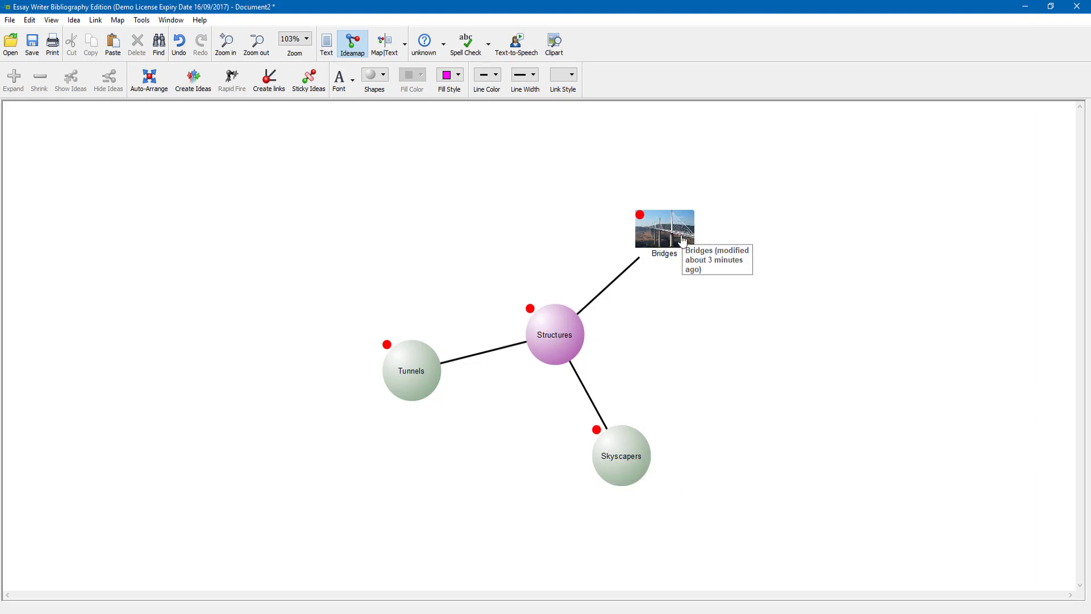
Create an idea labelled Suspension Bridges, link it to Bridges and place it above right of that idea.
double_click(763, 304)
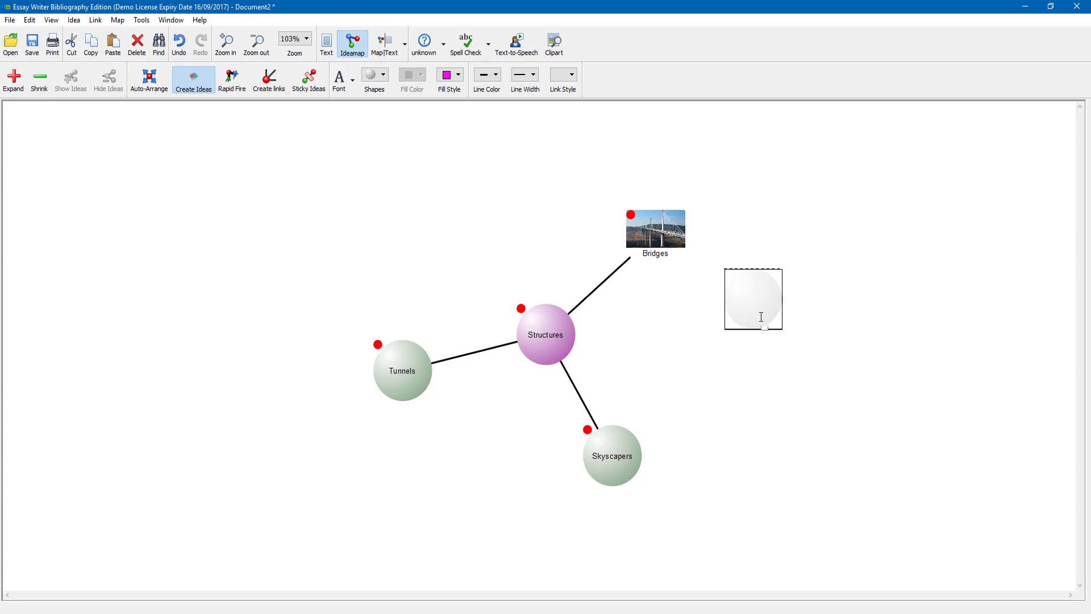
type("Suspension Bridges")
key("Return")
key("Escape")
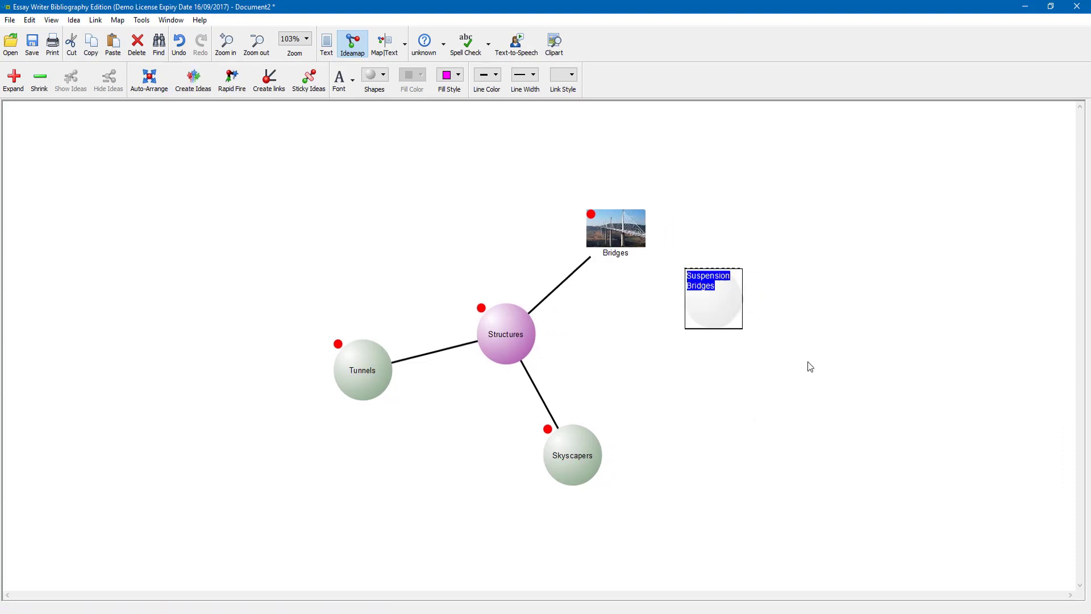
left_click_drag(706, 304, 609, 233)
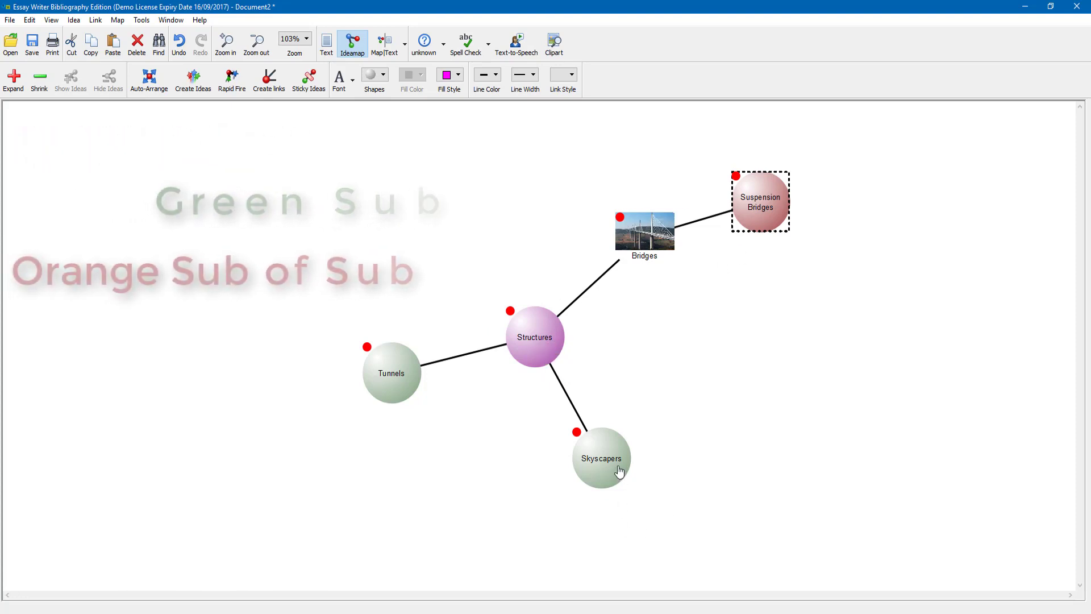
Create an idea labelled Empire State Building and link it to Skyscapers, placing it to the right of that idea.
left_click(732, 441)
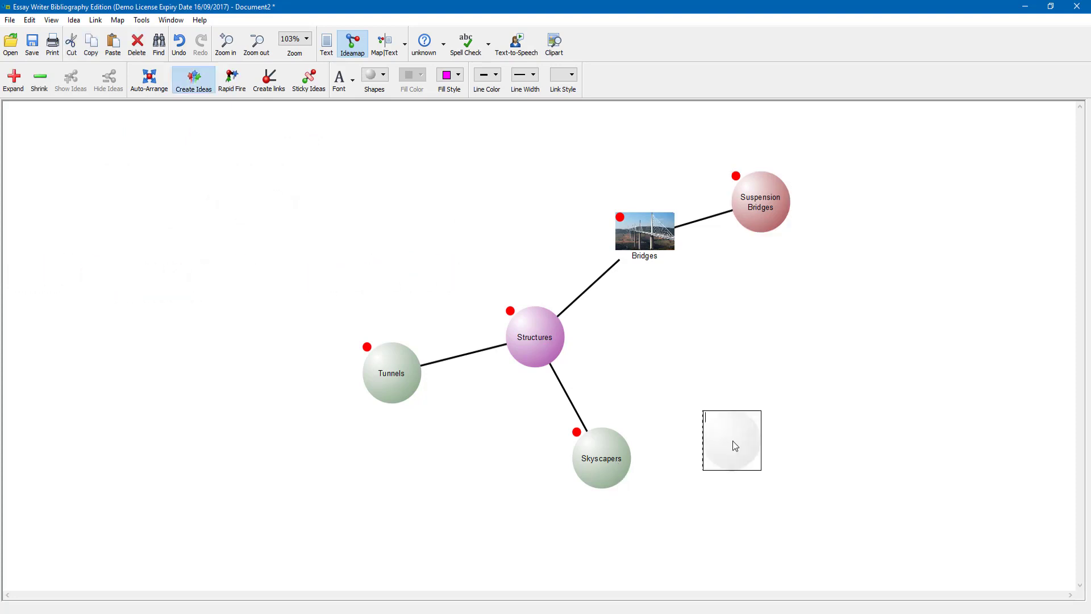
type("Empi")
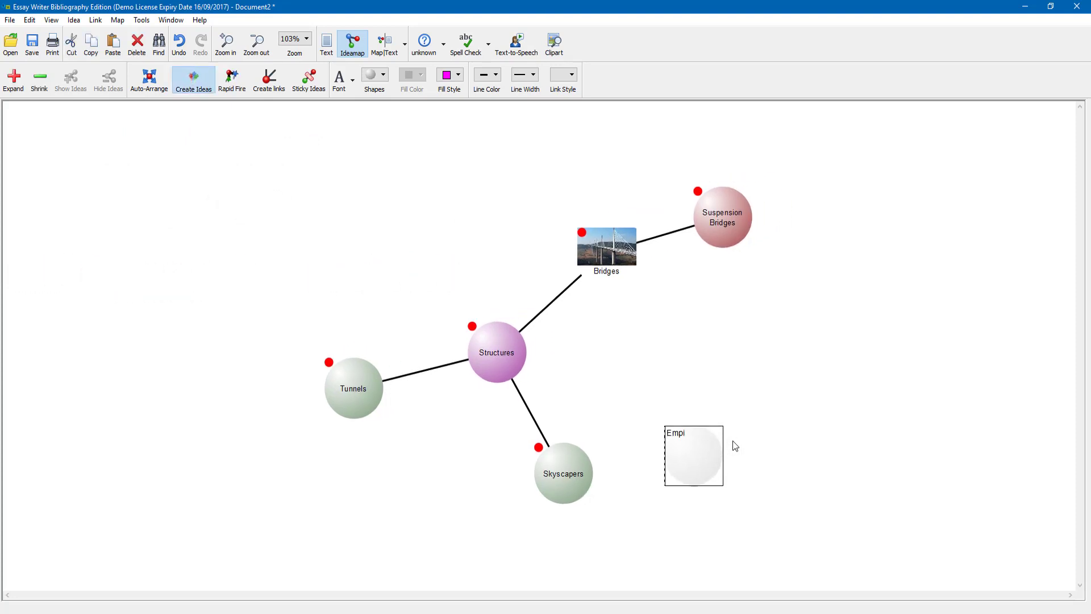
type("re State Building")
key("Return")
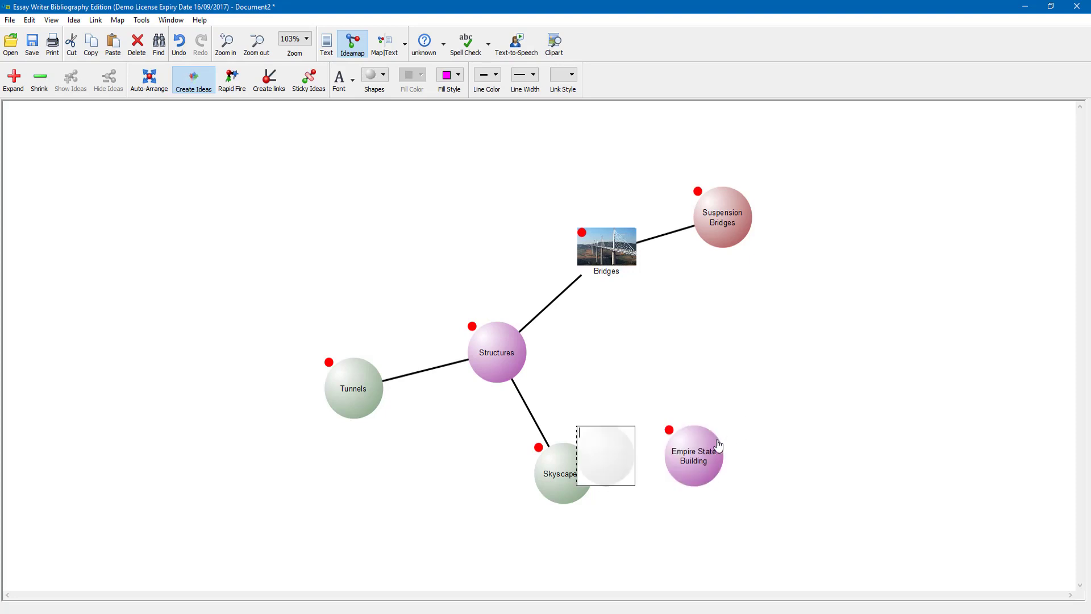
left_click_drag(718, 446, 726, 478)
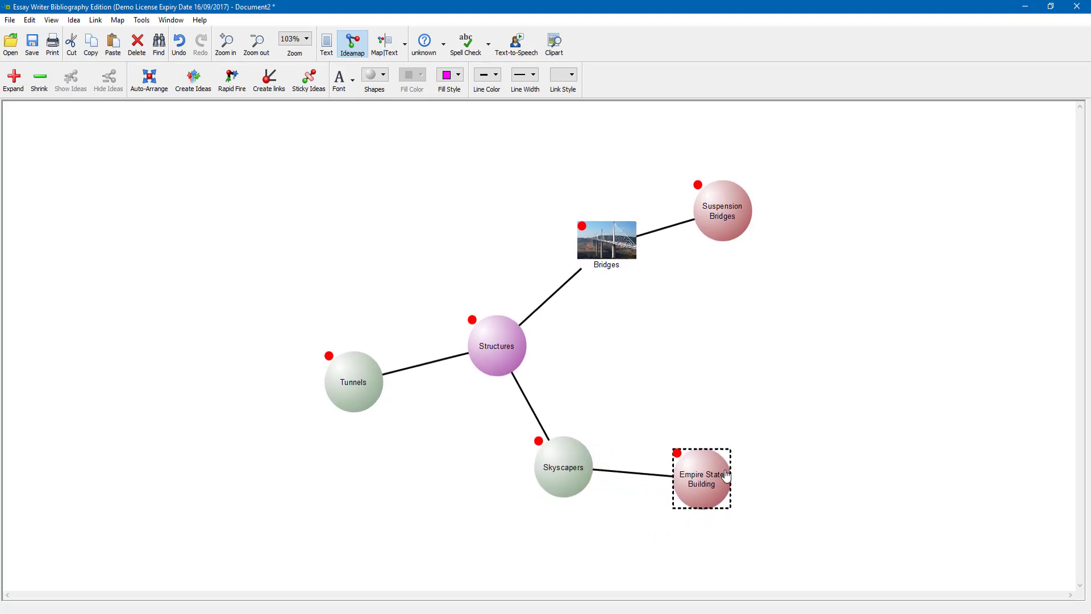
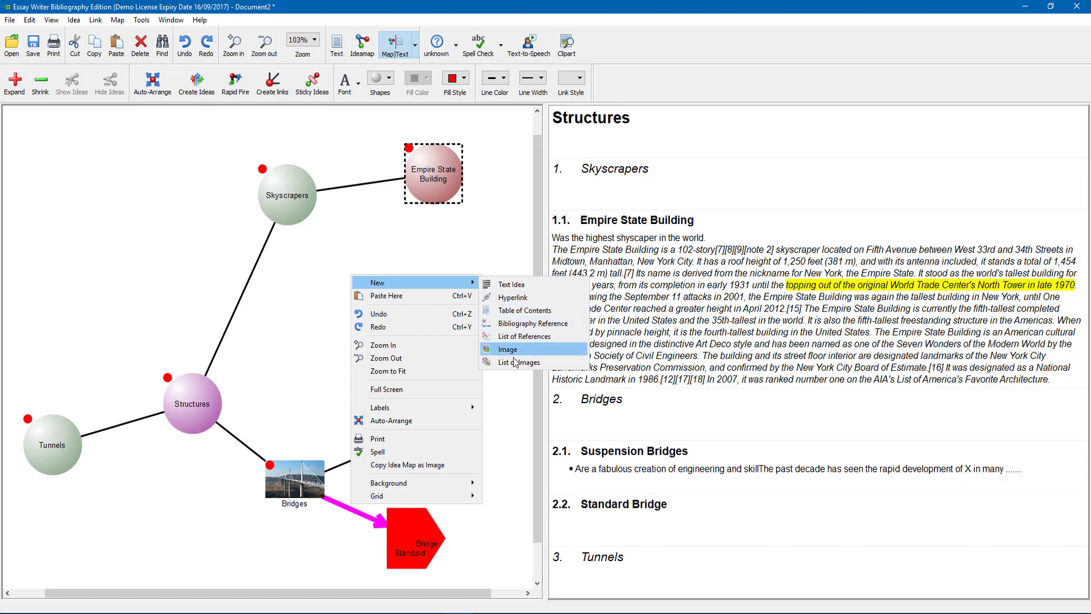
Try adding a new text idea in the map's empty area and abandon it without a label.
left_click(513, 288)
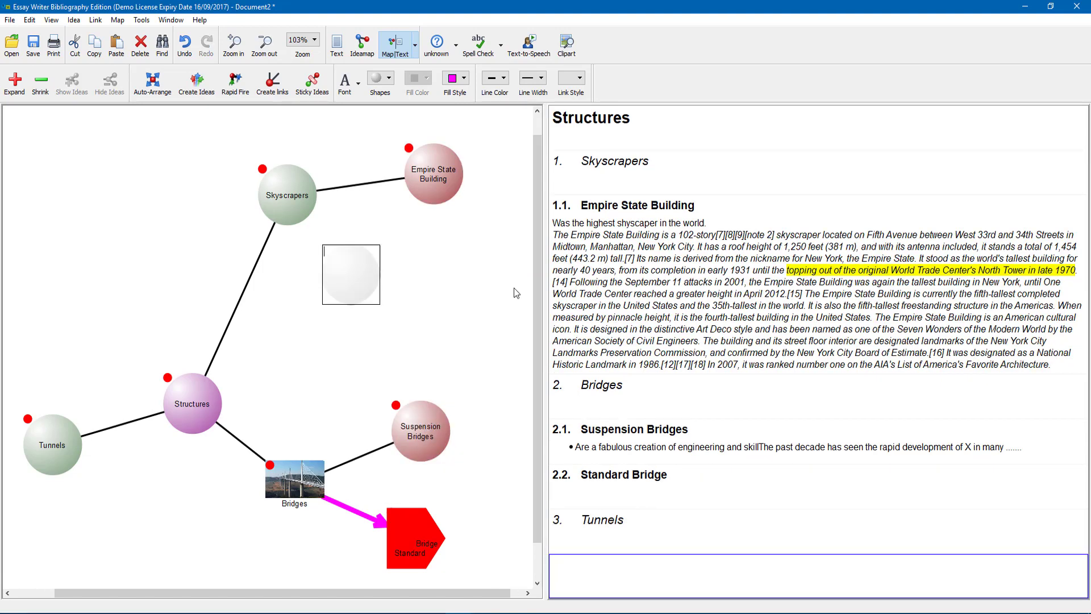
left_click(428, 299)
Create a new hyperlink idea in the map's empty area below the Empire State Building idea.
right_click(410, 279)
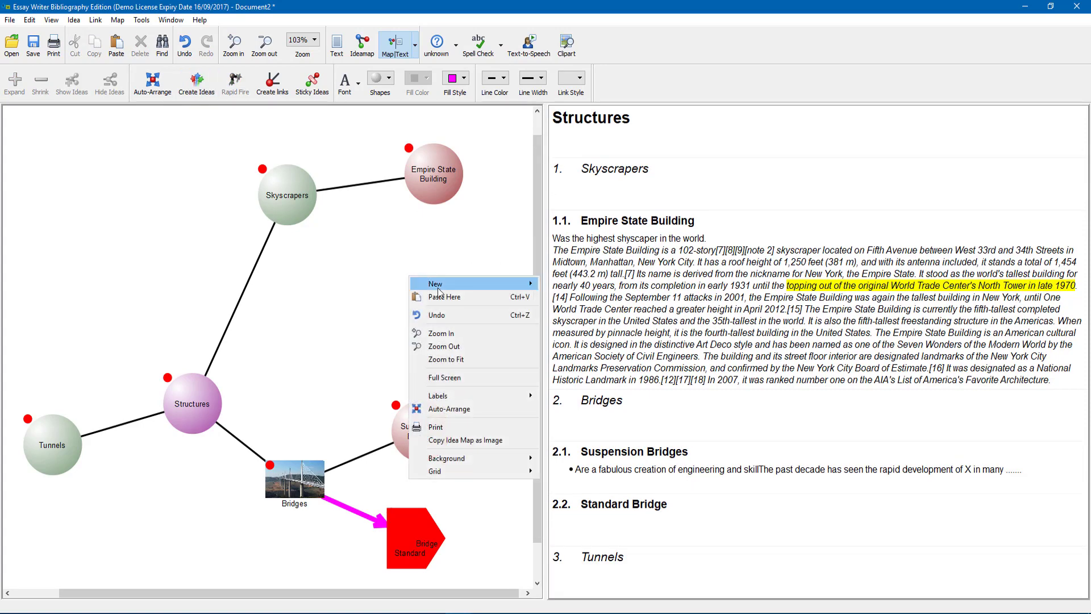
mouse_move(511, 284)
left_click(551, 301)
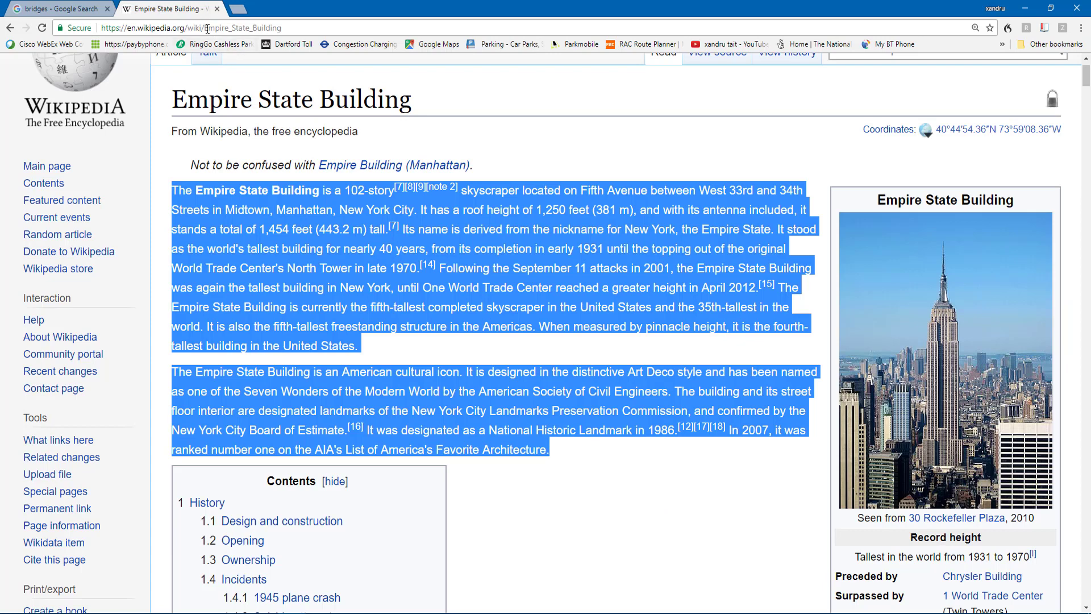
In the browser, copy the address of the Empire State Building Wikipedia page and return to Essay Writer.
left_click(295, 28)
key("ctrl+c")
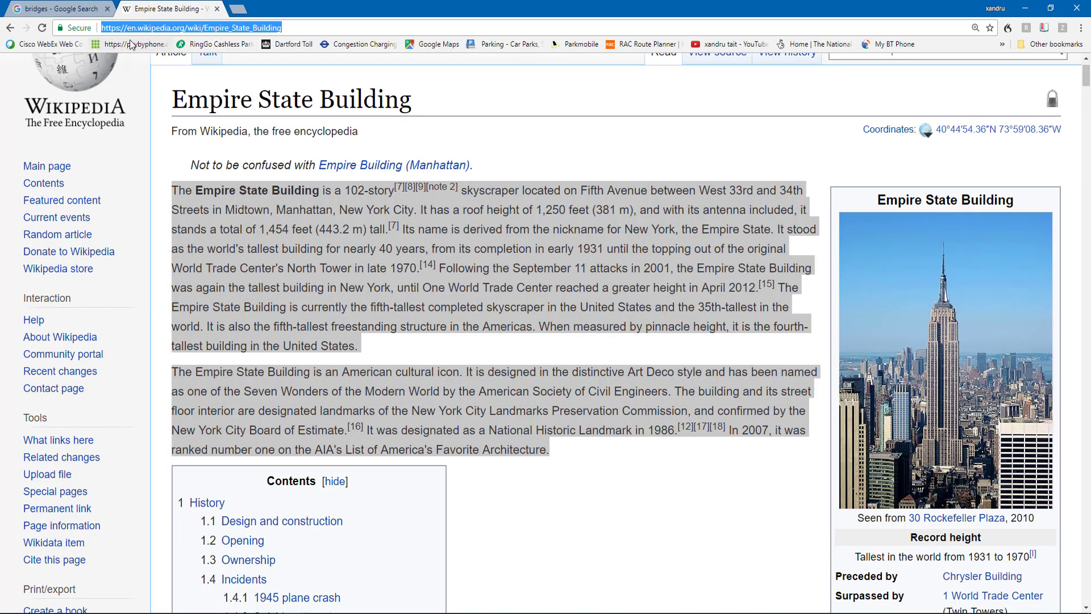
right_click(149, 32)
left_click(167, 70)
left_click(1026, 8)
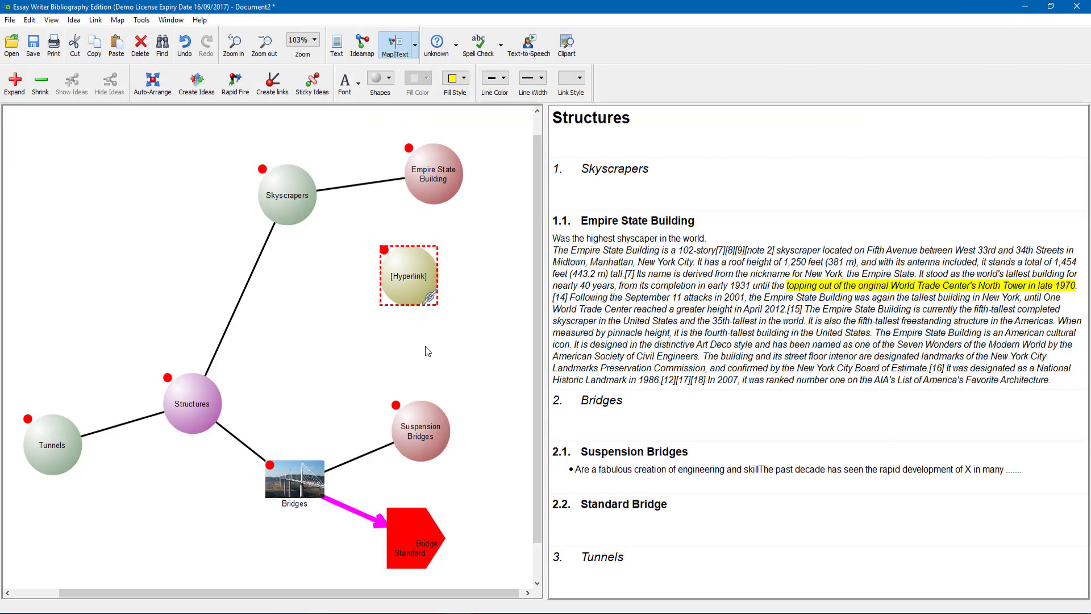
double_click(410, 274)
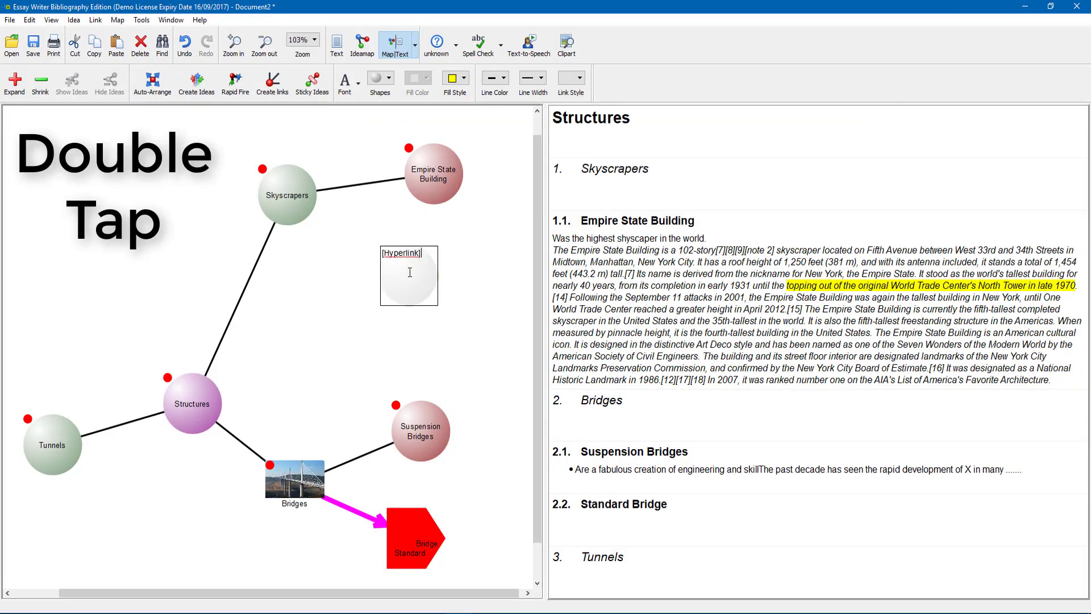
left_click(442, 280)
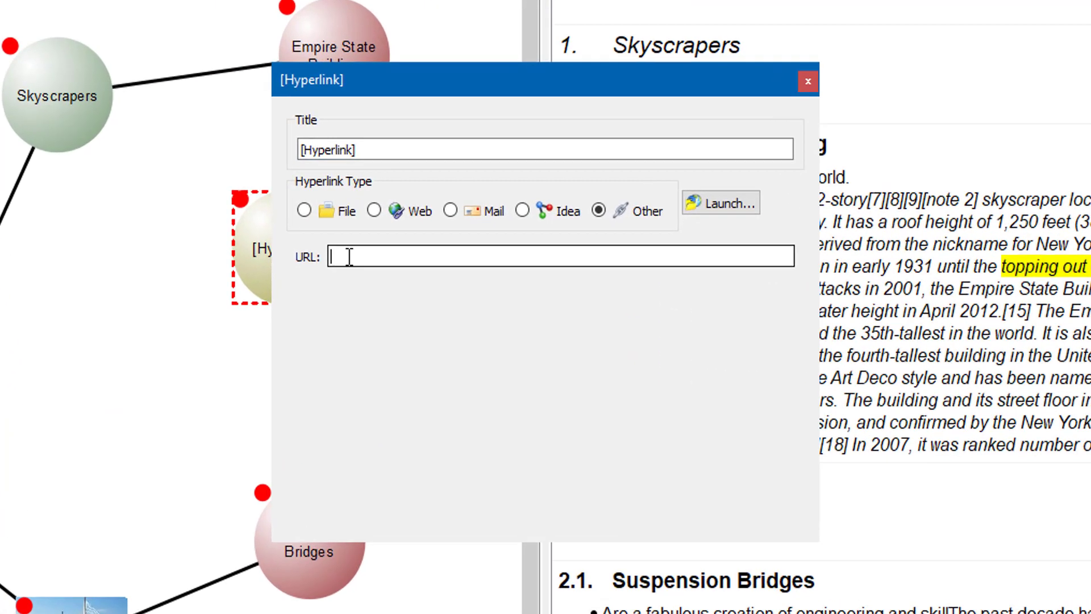
key("ctrl+v")
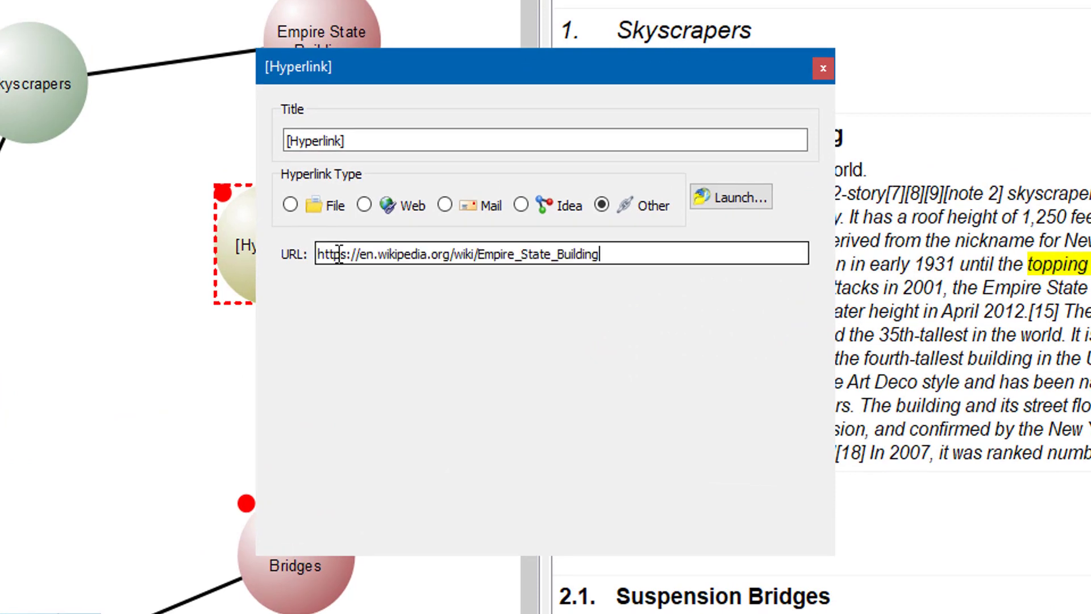
Examine the fields offered by the File, Web, Mail, Idea and Other hyperlink types.
left_click(290, 207)
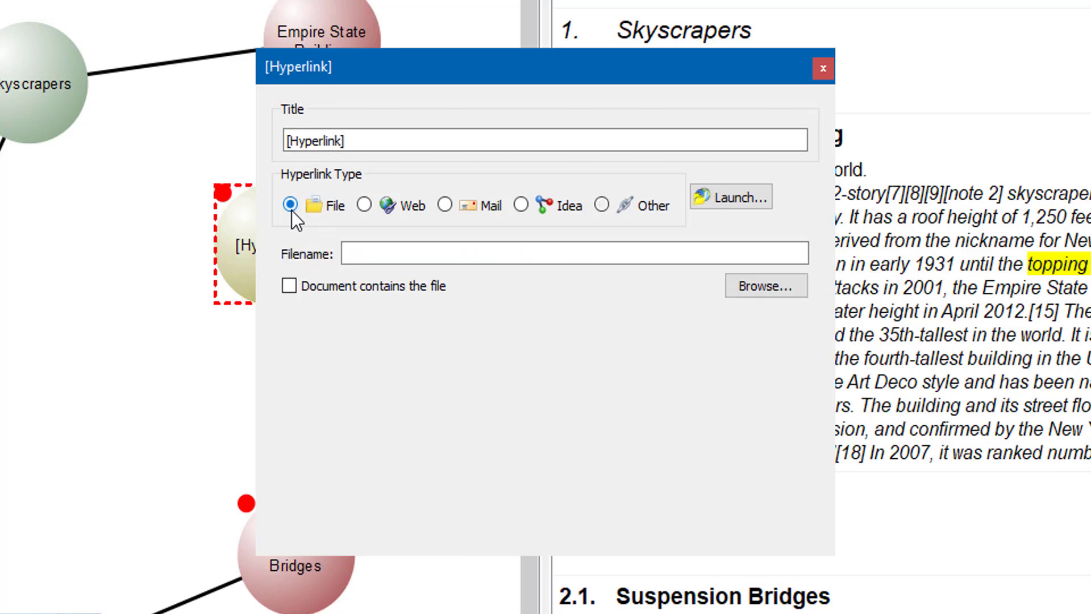
left_click(362, 206)
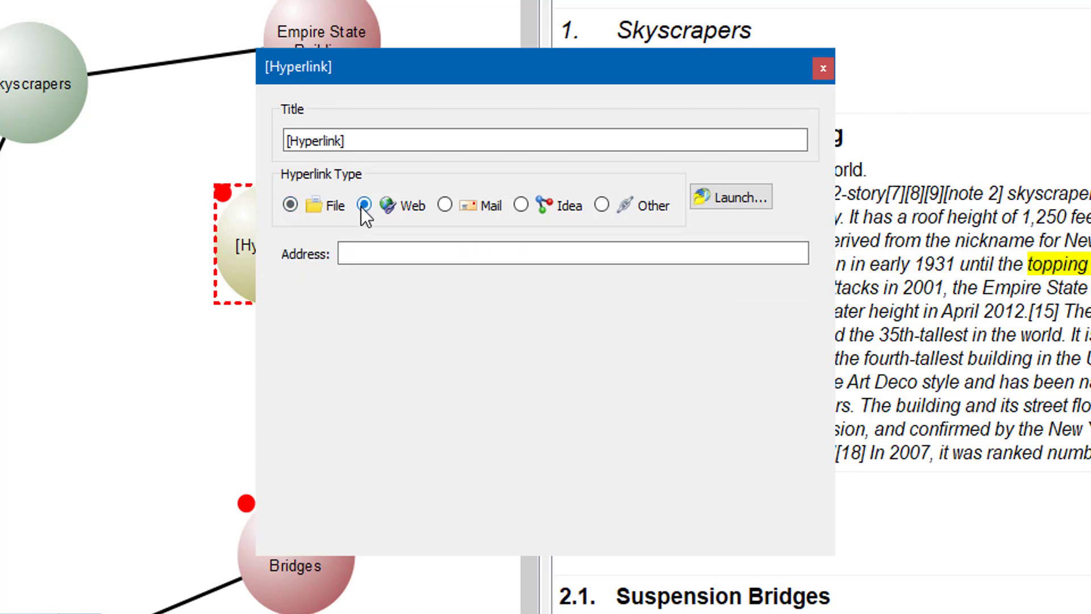
left_click(446, 206)
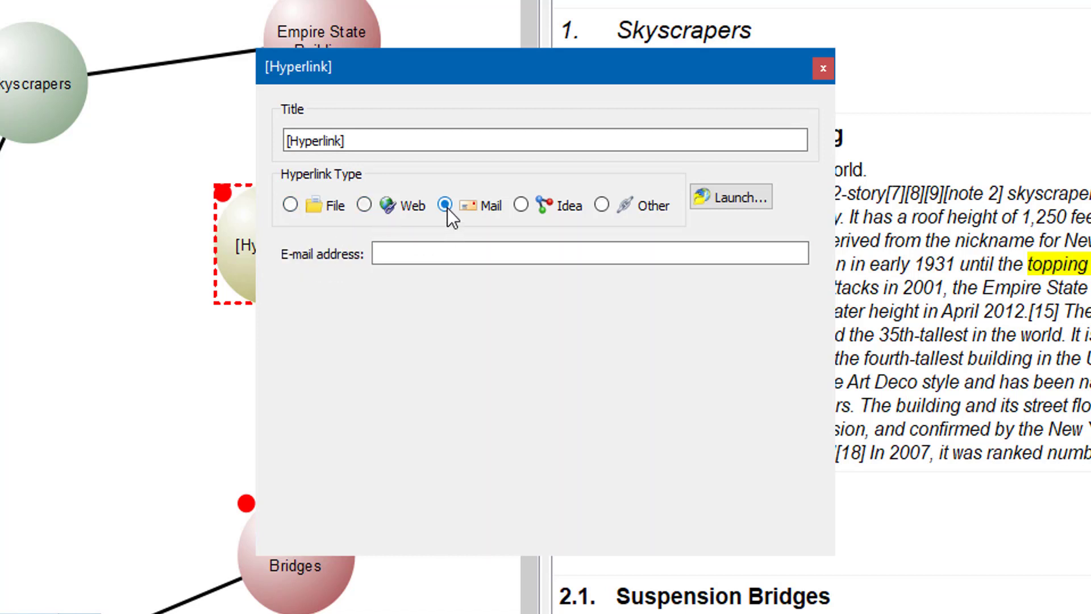
left_click(520, 206)
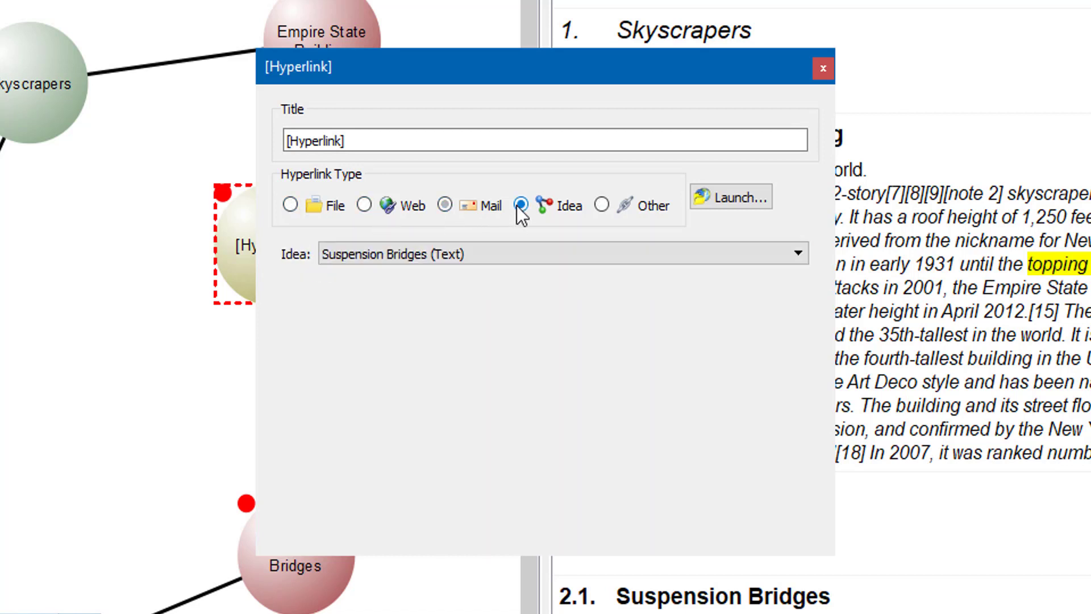
left_click(602, 205)
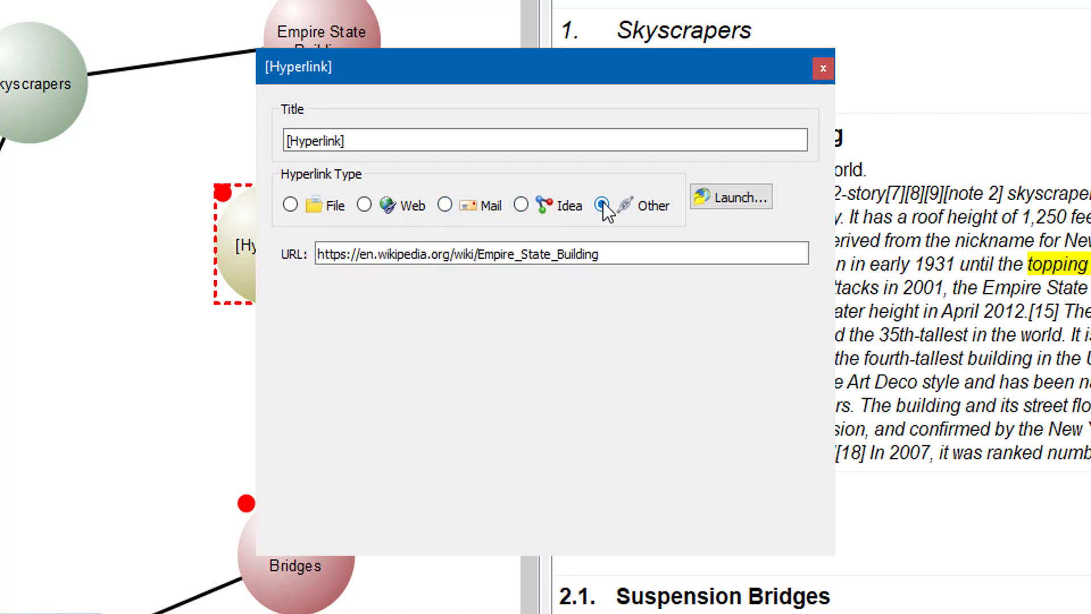
Try the Web hyperlink type with the copied Wikipedia address as its address.
left_click(367, 207)
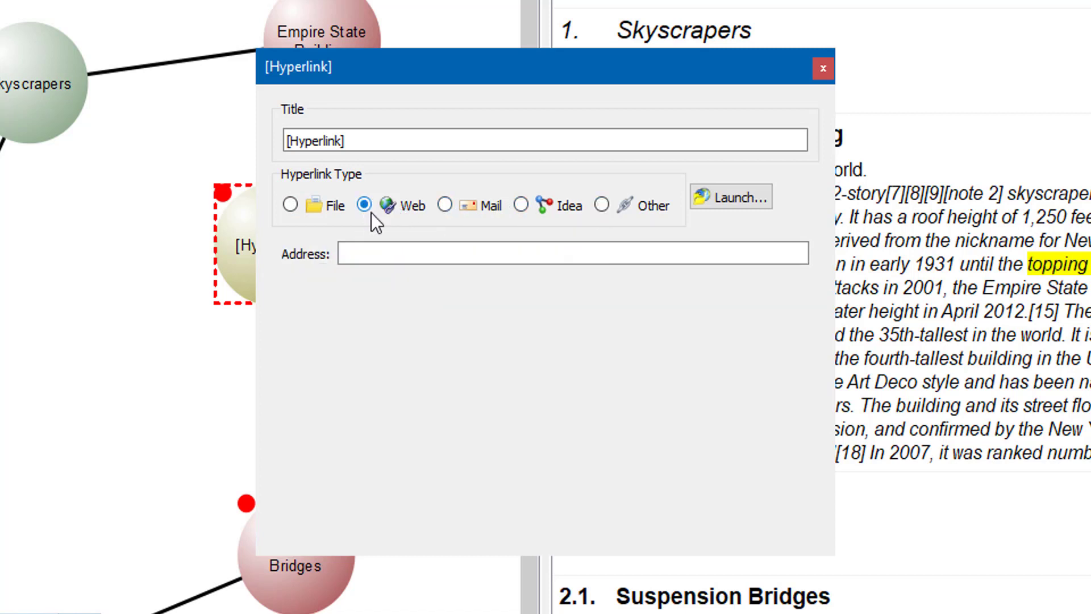
left_click(366, 254)
key("ctrl+v")
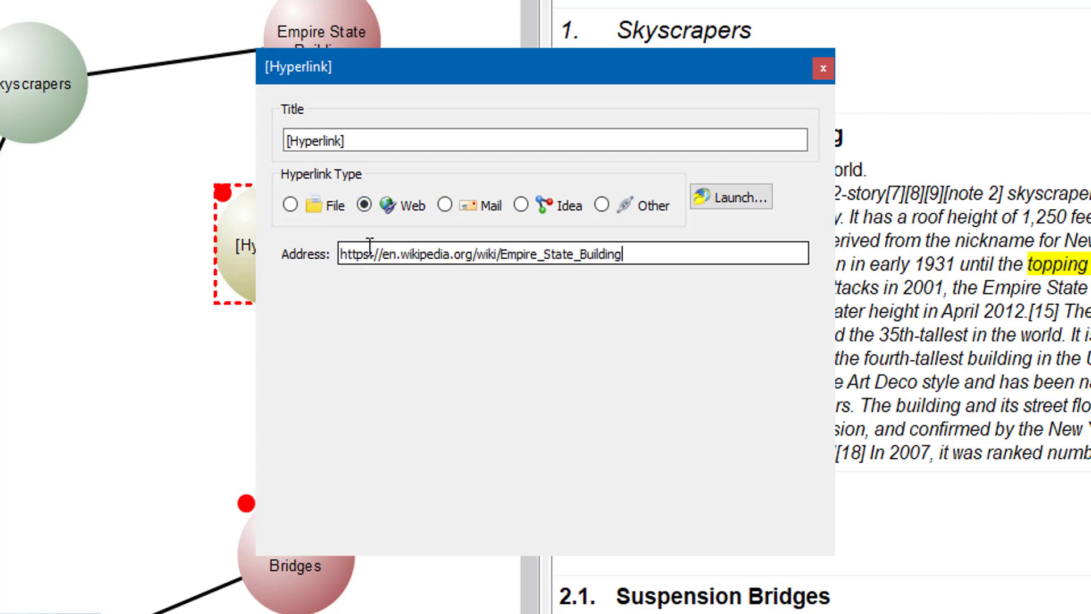
Title the hyperlink Wiki Empire, keeping the Other type with the Wikipedia URL.
left_click(356, 141)
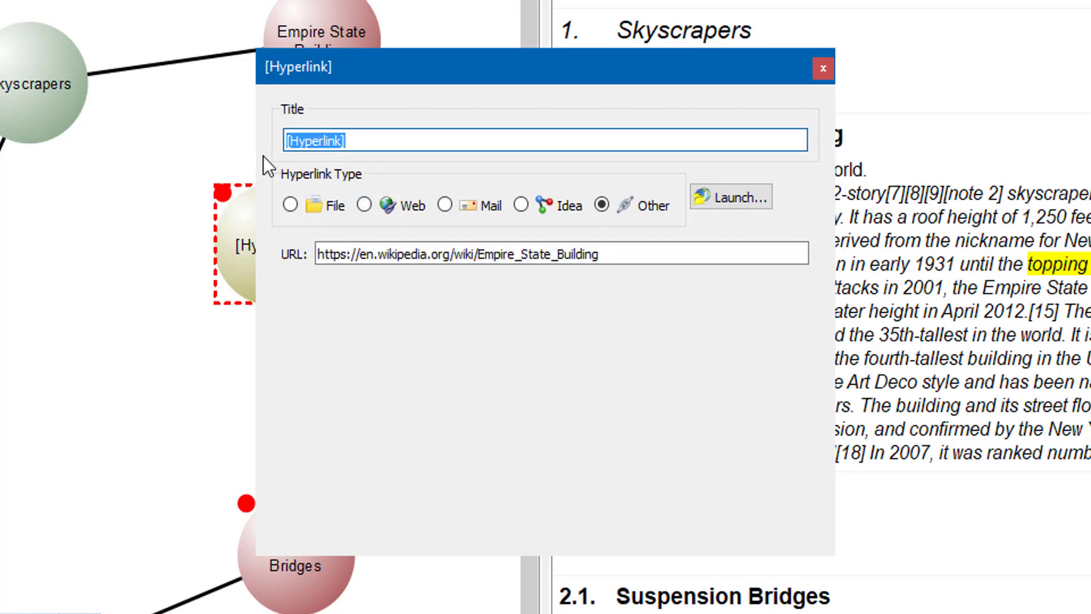
type("Wiki ")
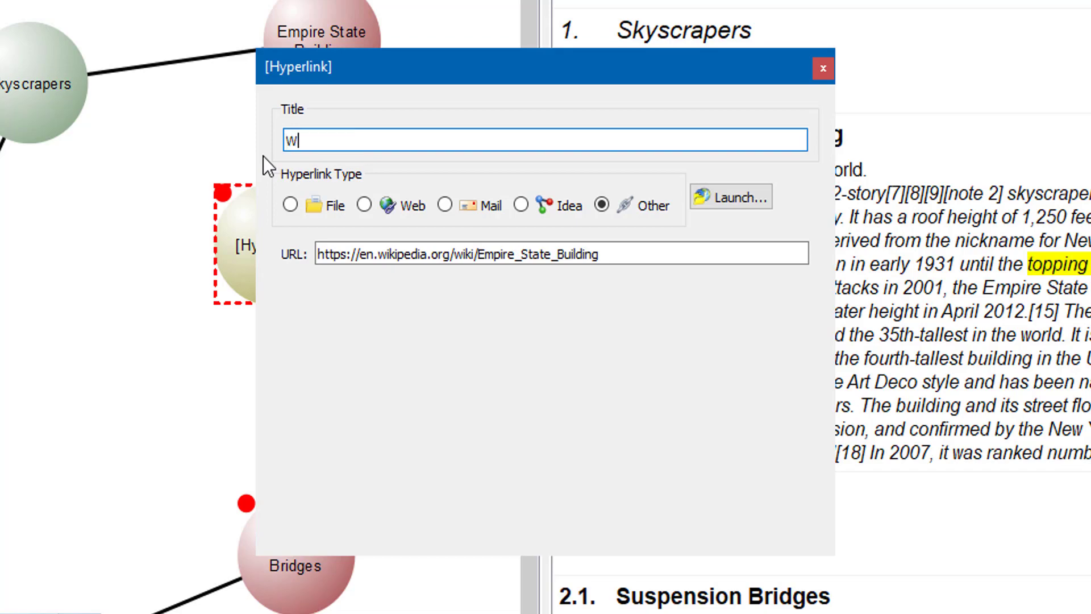
type("Empire")
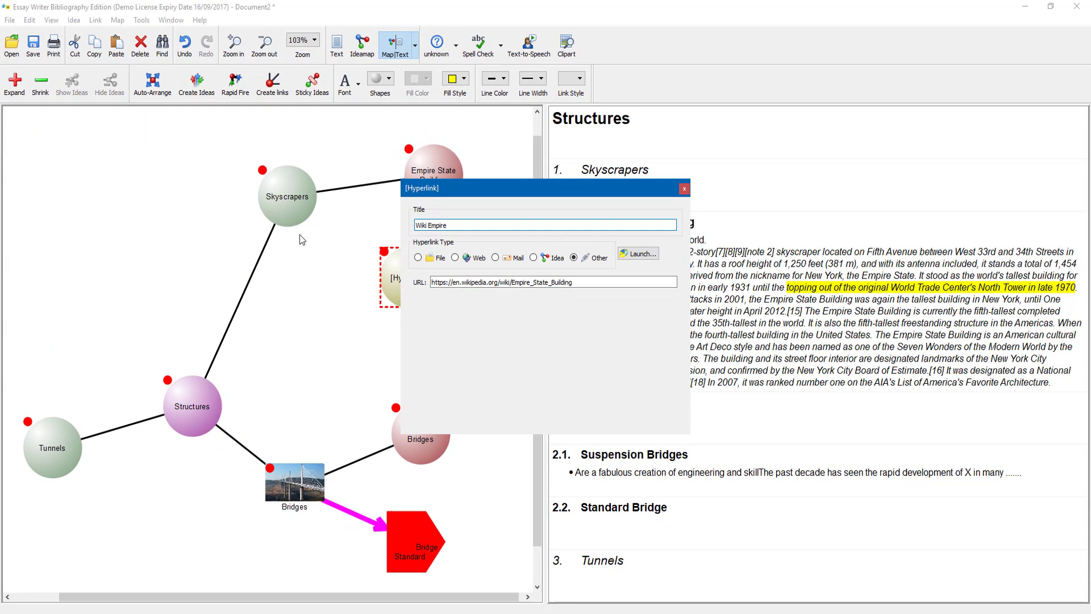
Launch the Wiki Empire hyperlink to test it, return to Essay Writer and close the hyperlink settings.
left_click(645, 257)
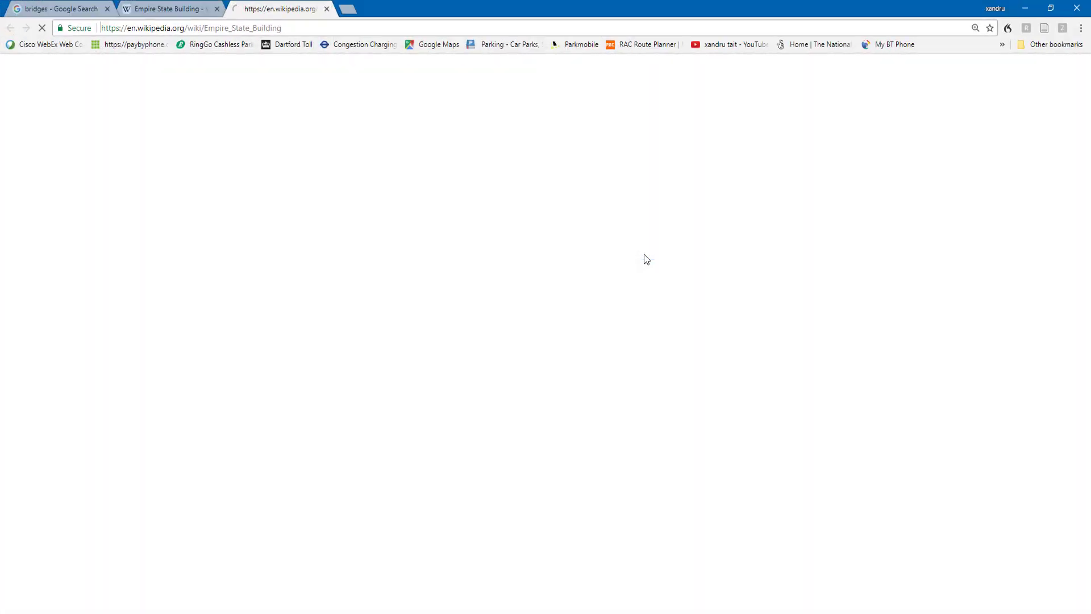
left_click(1025, 8)
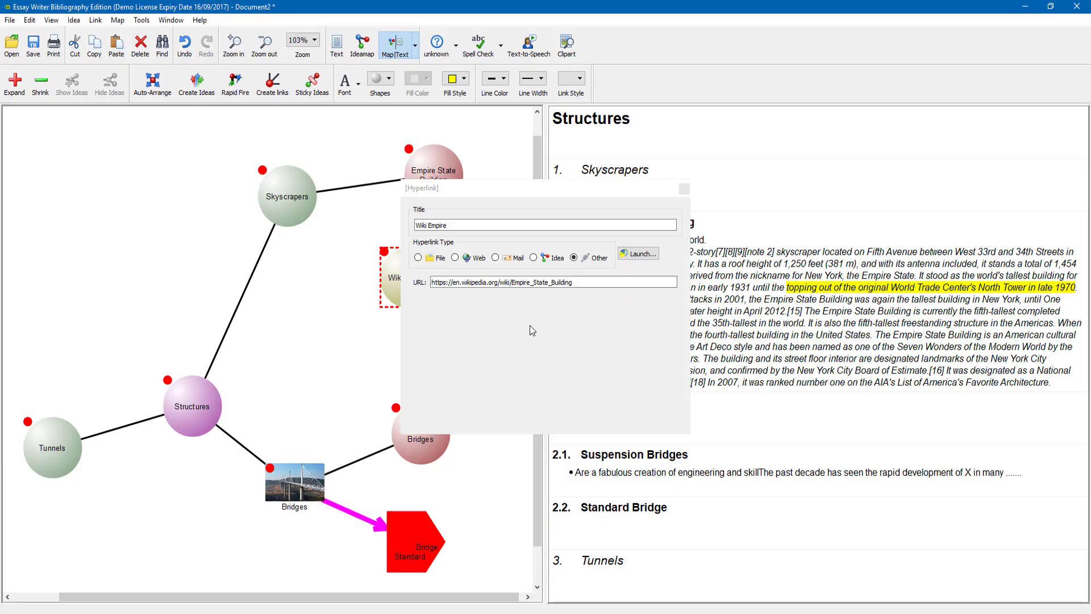
left_click(684, 188)
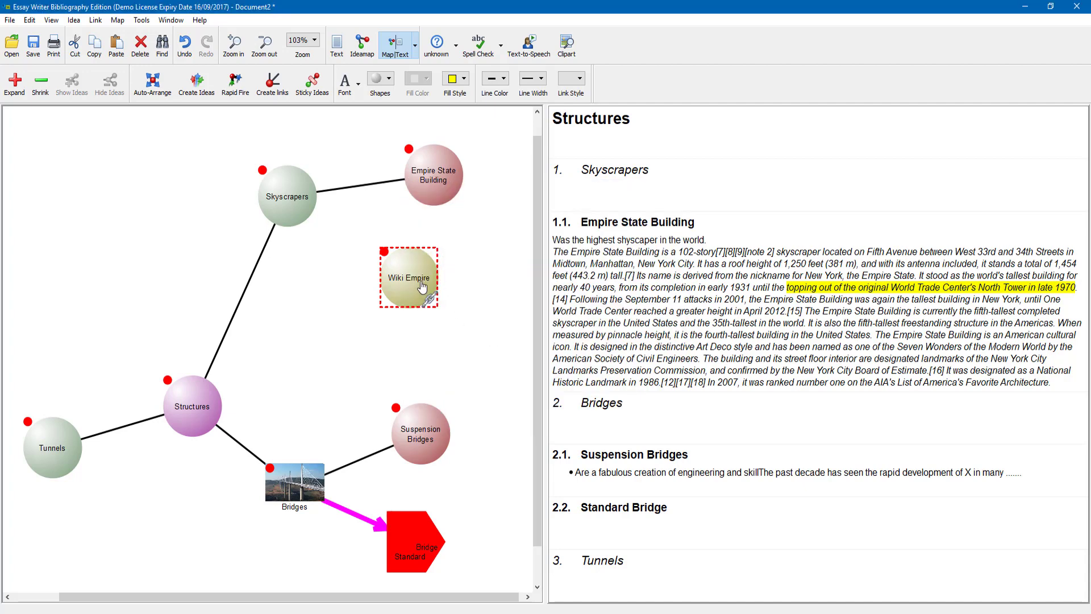
Link the Wiki Empire idea to Empire State Building, placing it above right of that idea.
left_click_drag(422, 283, 376, 316)
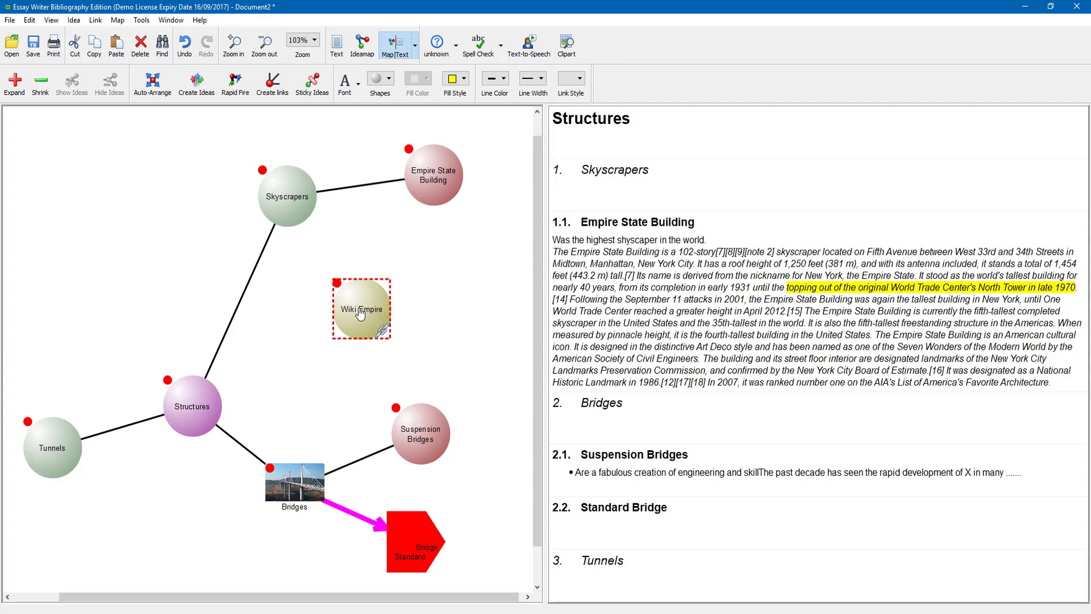
left_click_drag(362, 316, 429, 185)
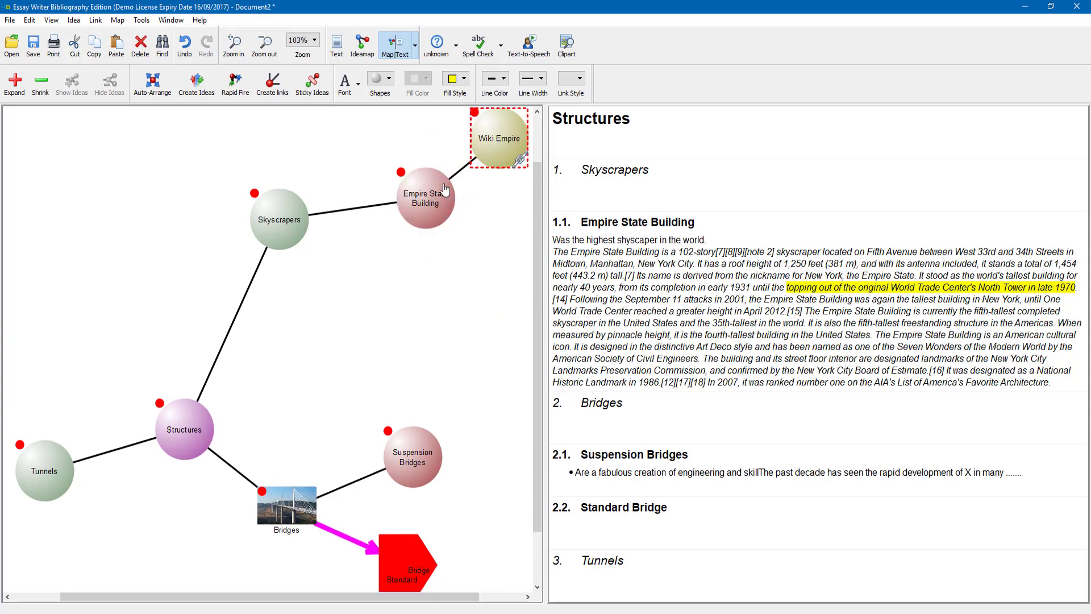
Create a second hyperlink idea in the empty area below Empire State Building and open its settings.
right_click(426, 323)
mouse_move(511, 331)
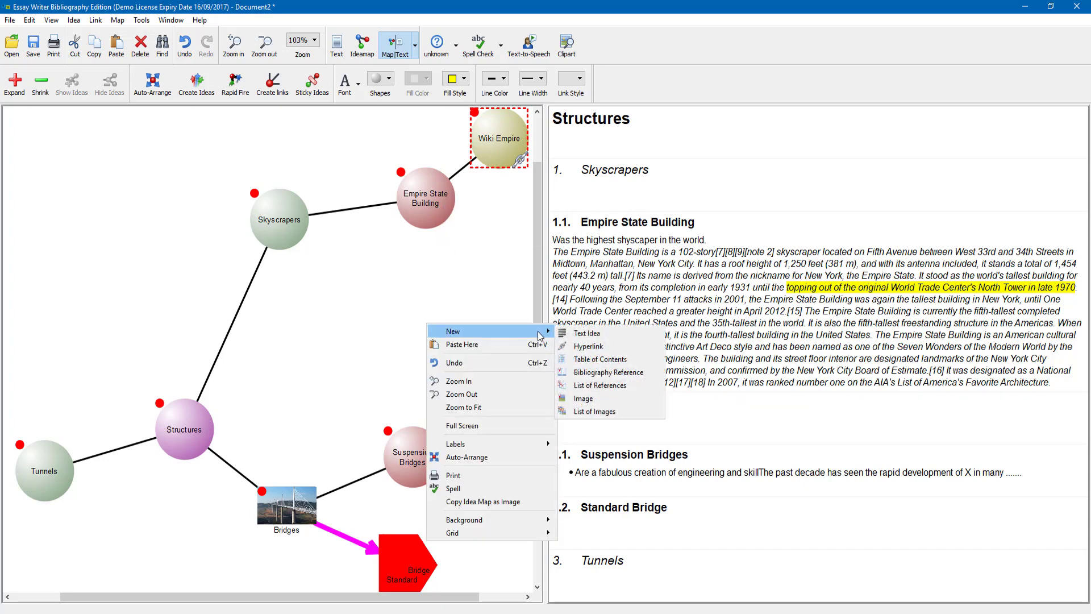
left_click(577, 345)
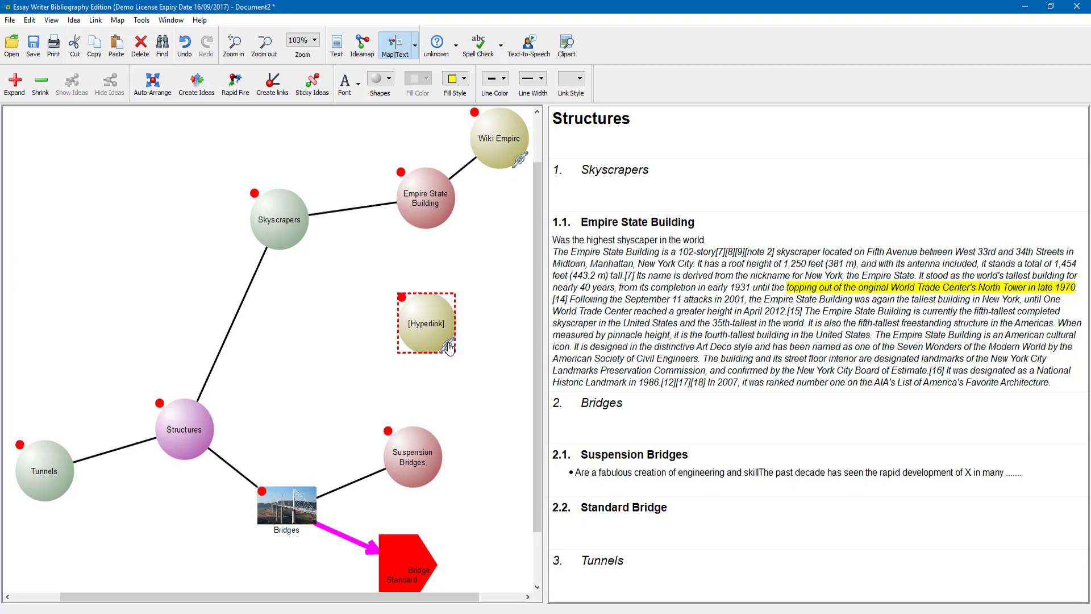
double_click(423, 329)
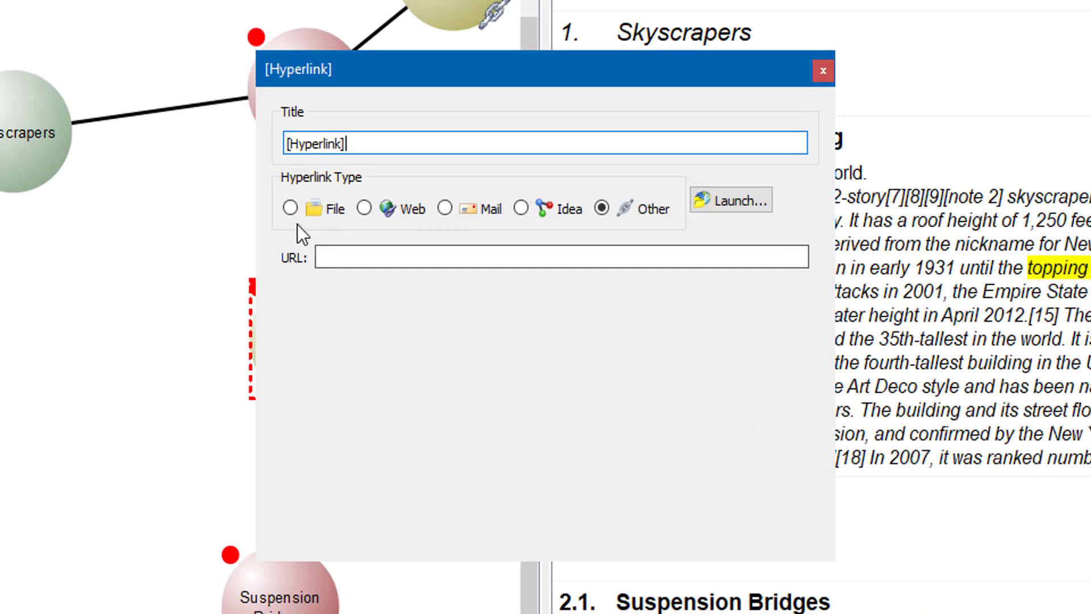
Set the hyperlink type to File and choose Delivery 2.pdf from the Desktop as its target.
left_click(290, 208)
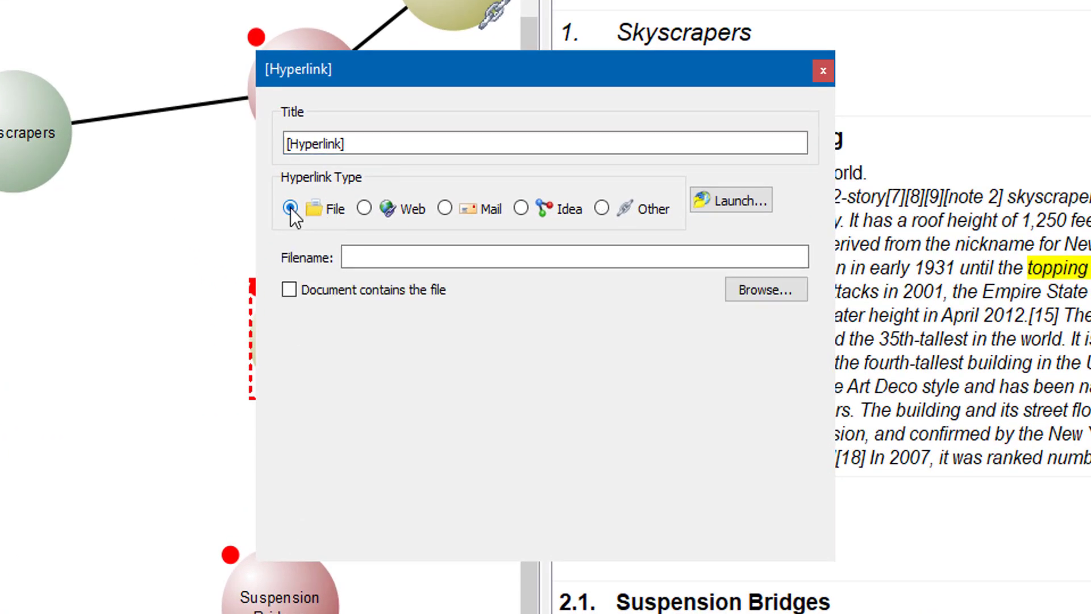
left_click(761, 290)
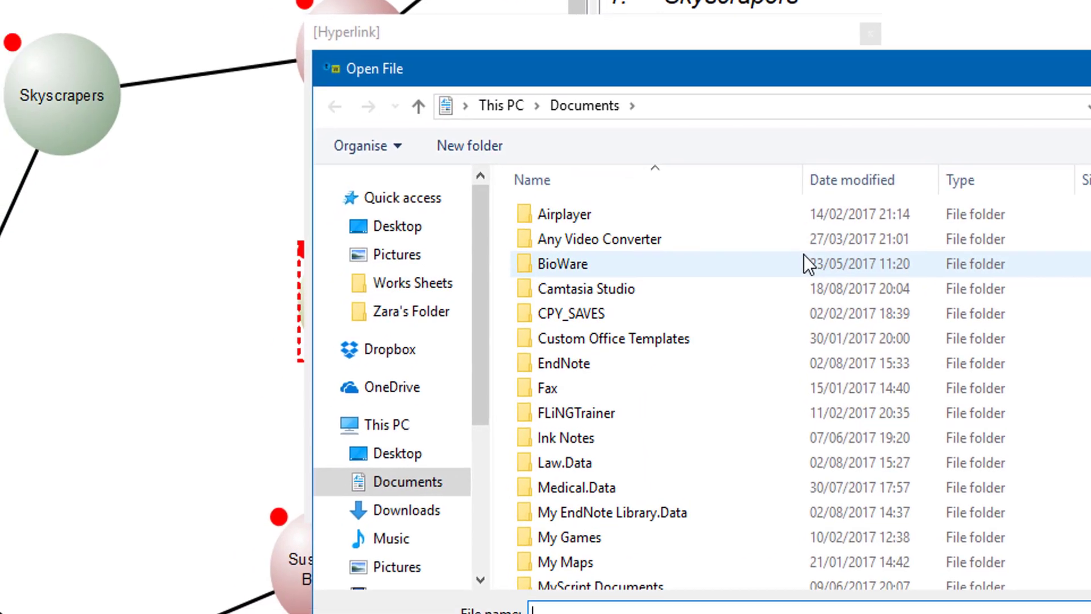
left_click(376, 266)
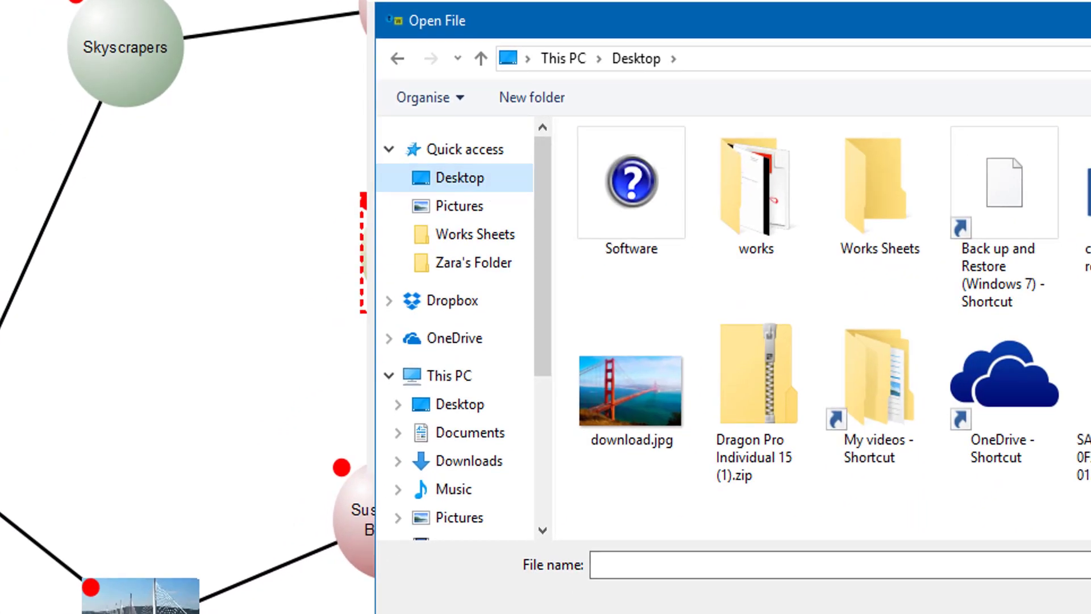
type("Delivery 2.pdf")
key("Return")
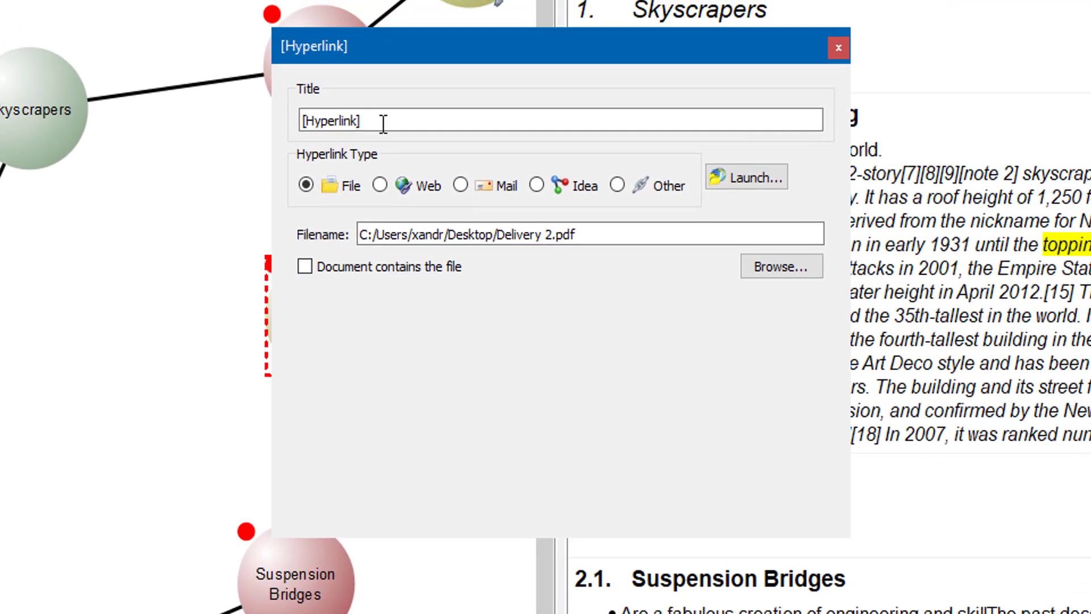
Title the file hyperlink Empire and link it to Empire State Building, placing it below right of that idea.
left_click_drag(465, 58, 388, 58)
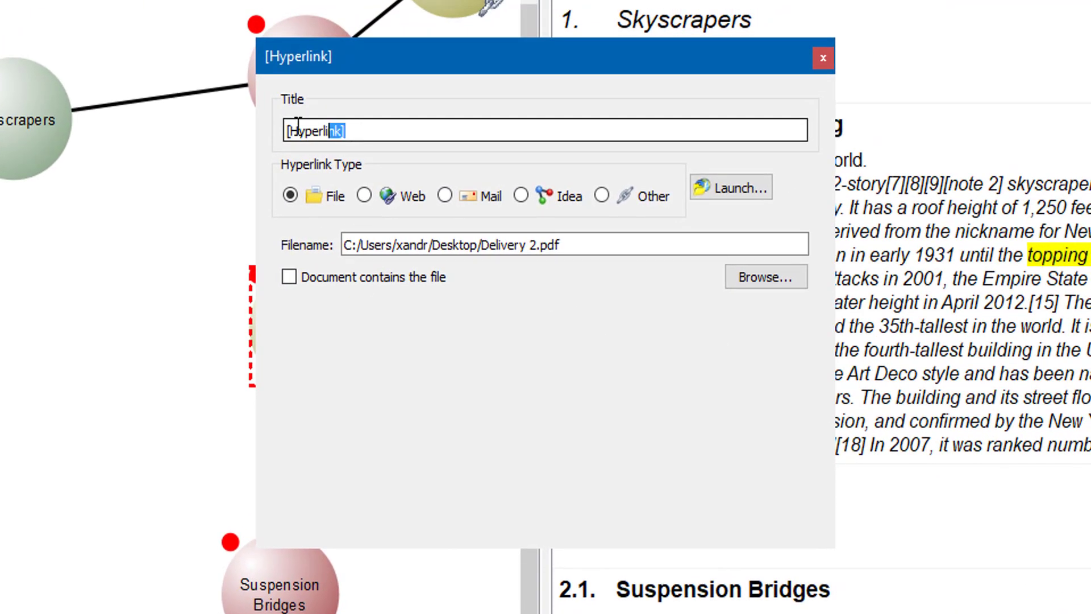
type("Empire")
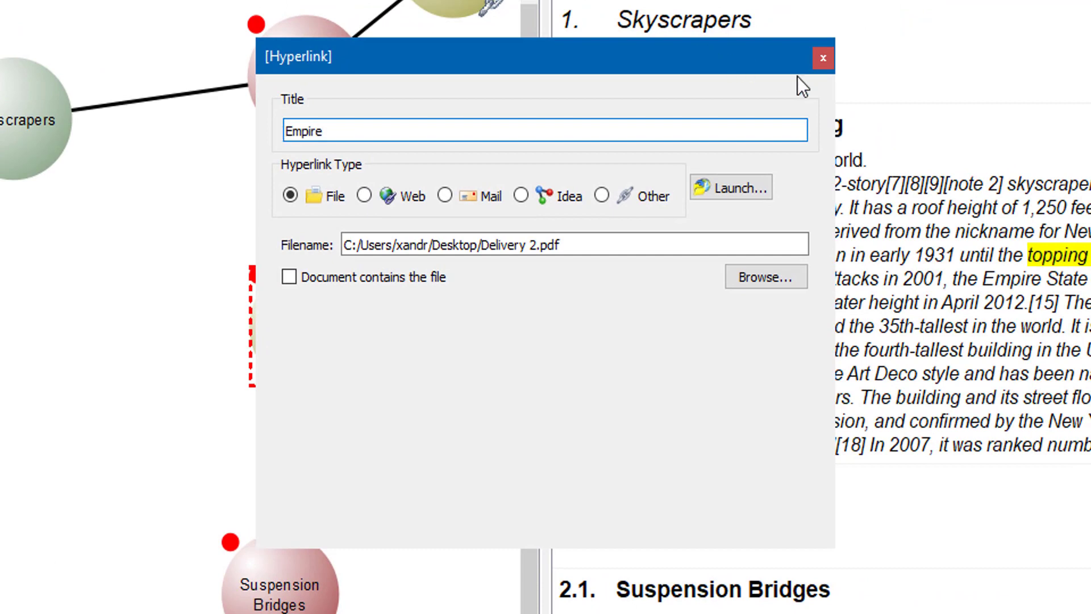
left_click(822, 59)
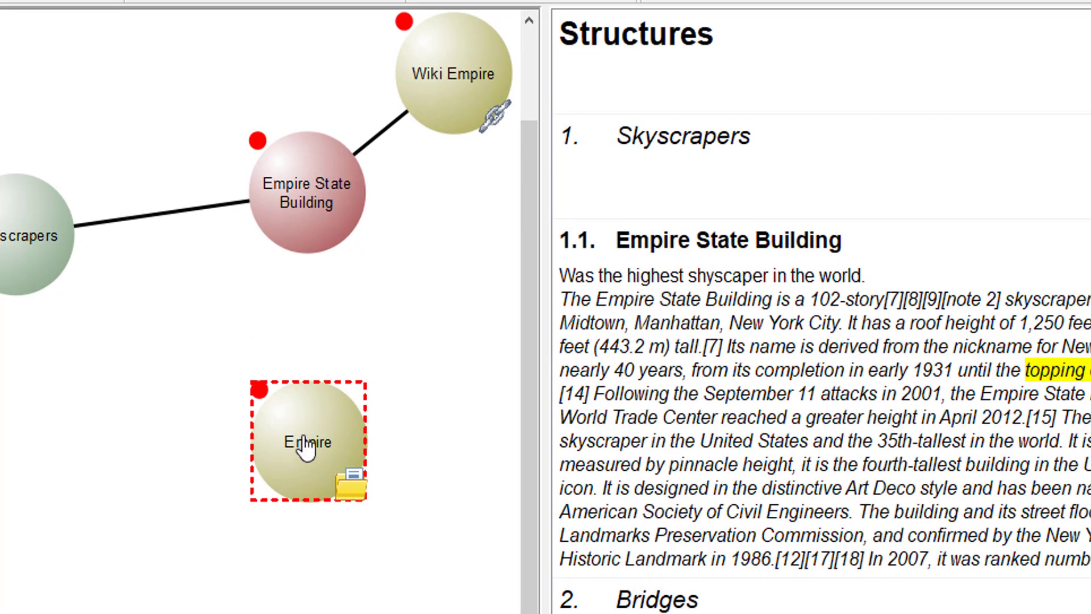
left_click_drag(322, 392, 324, 206)
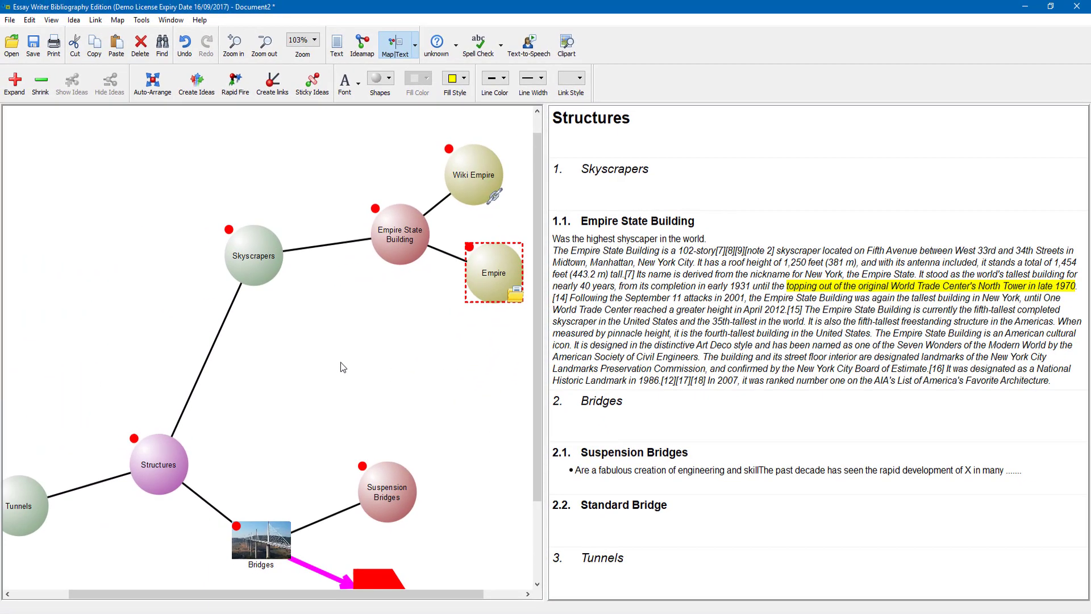
Add a Table of Contents idea to the map's empty area between Skyscrapers and Suspension Bridges.
right_click(142, 532)
mouse_move(360, 370)
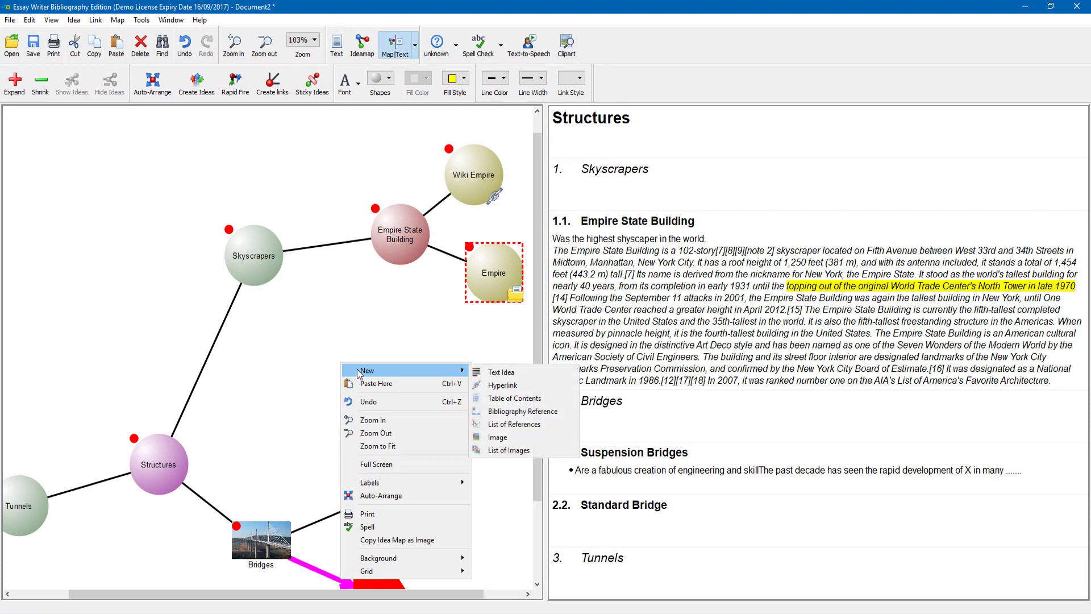
left_click(492, 397)
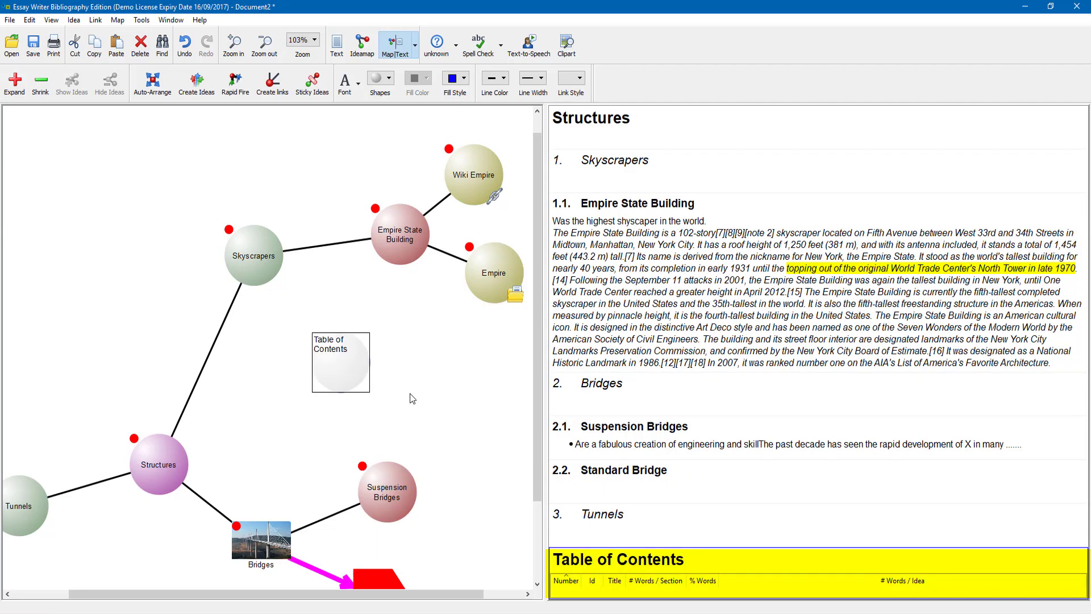
Link the Table of Contents idea to Structures, placing it above Tunnels and to the left of Skyscrapers.
left_click_drag(319, 390, 85, 170)
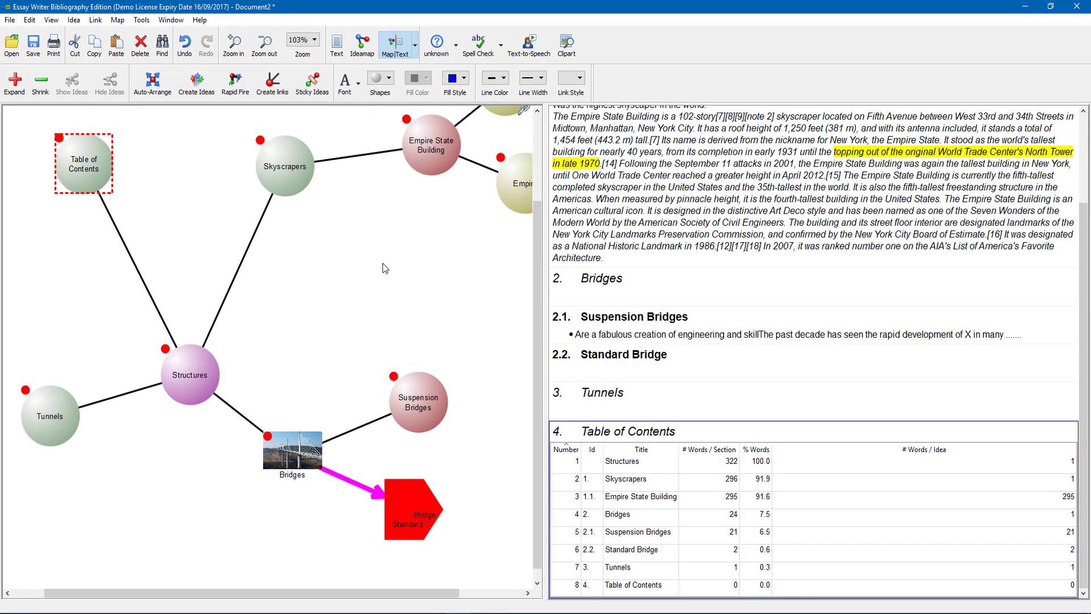
right_click(384, 264)
mouse_move(396, 273)
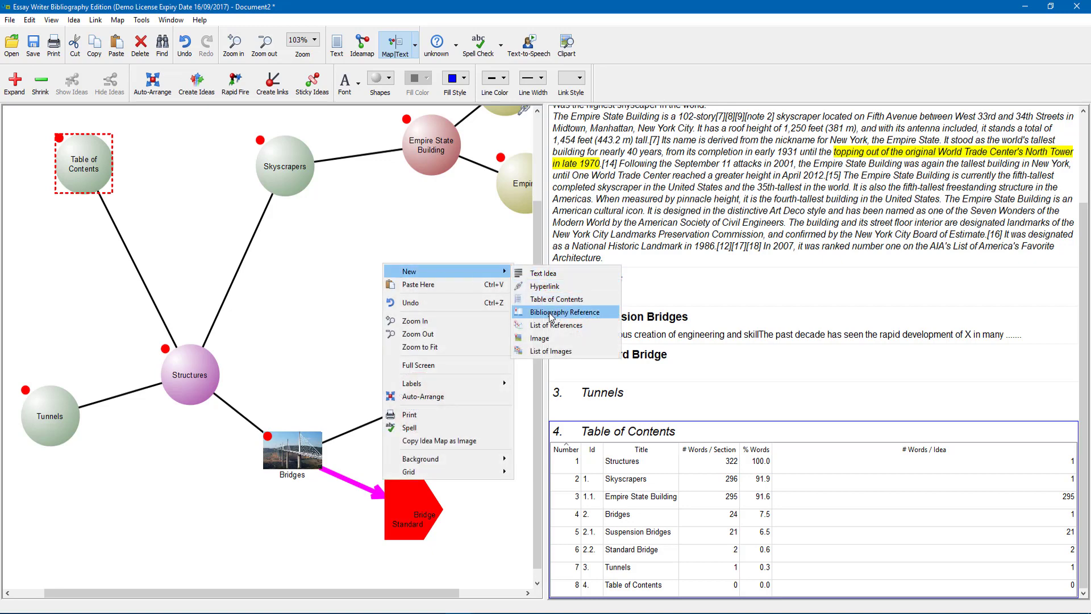
left_click(485, 237)
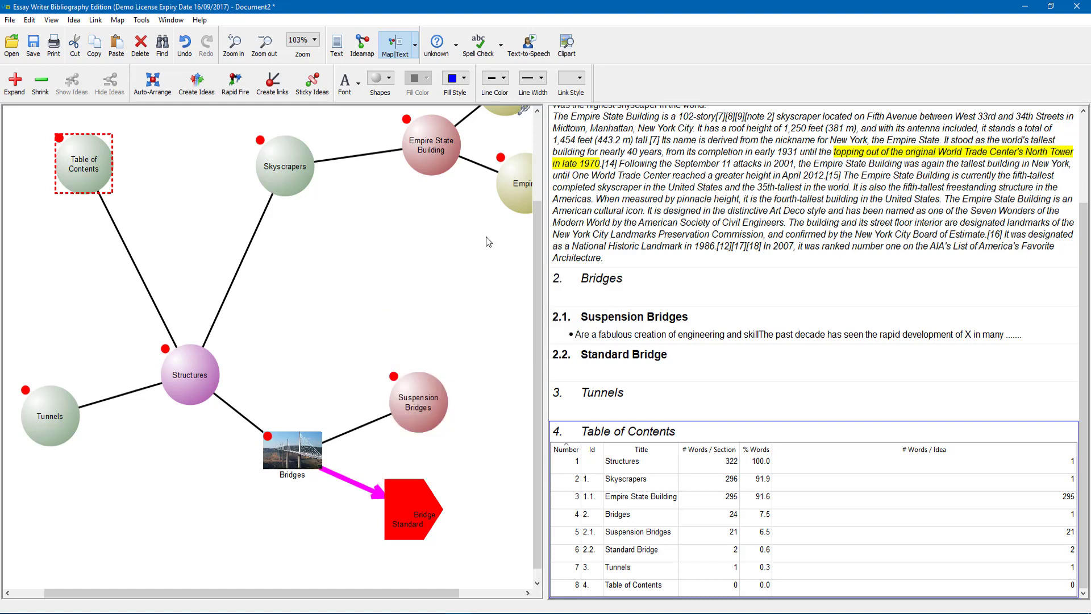
scroll(1081, 327, "up", 3)
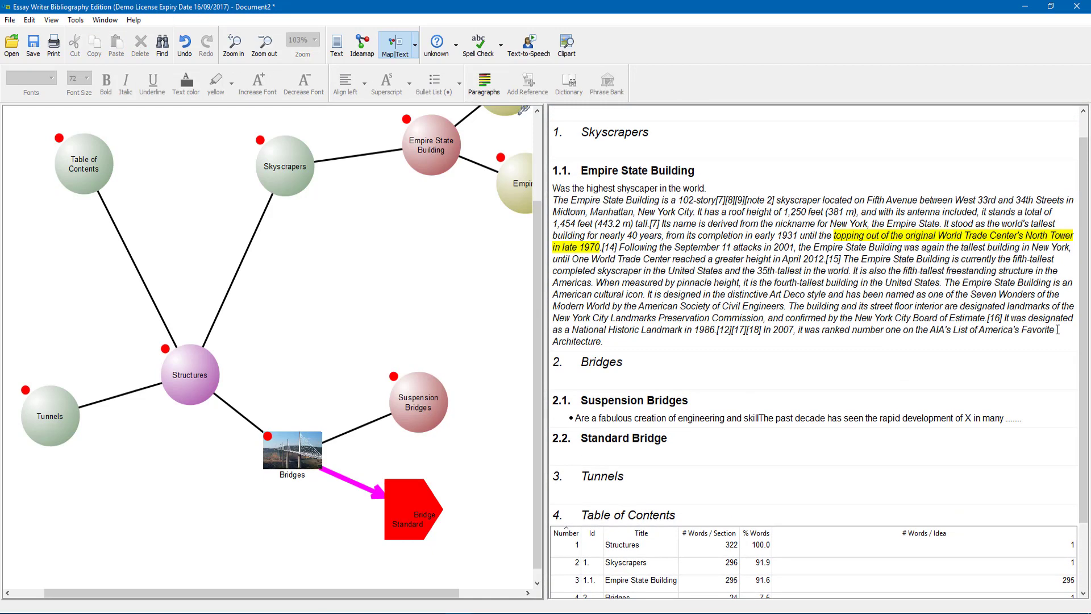
left_click(1066, 338)
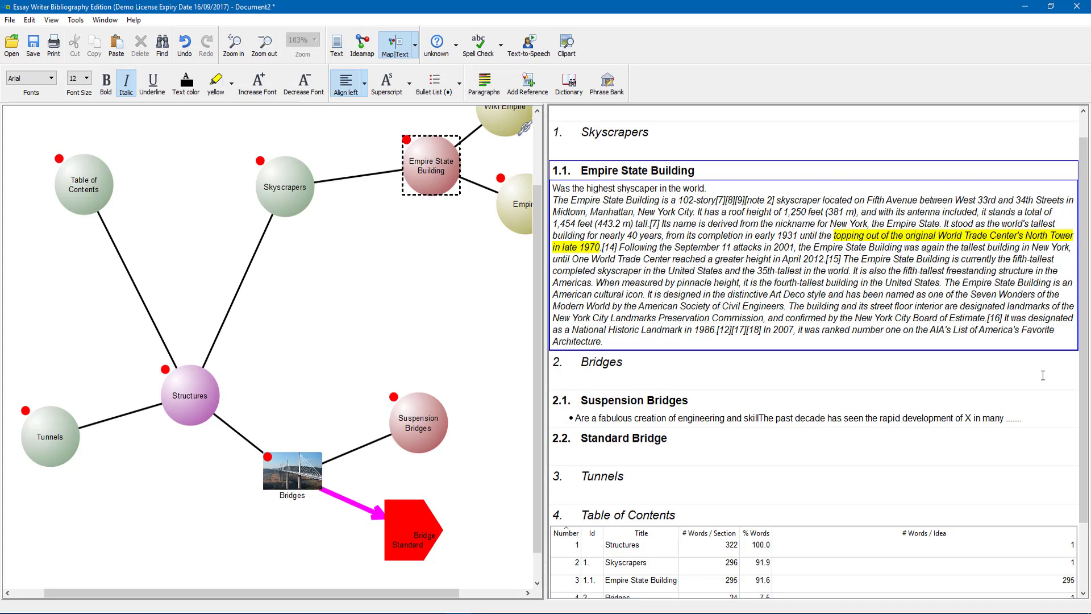
Create a bibliography reference idea in the map's empty area between Skyscrapers and Suspension Bridges and open its details.
right_click(352, 297)
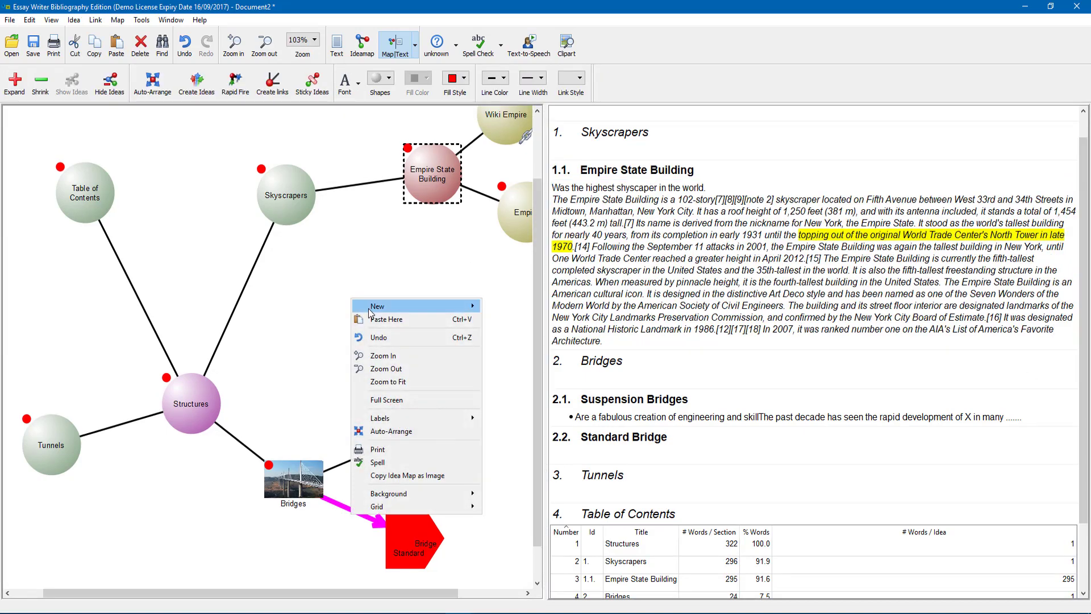
mouse_move(375, 310)
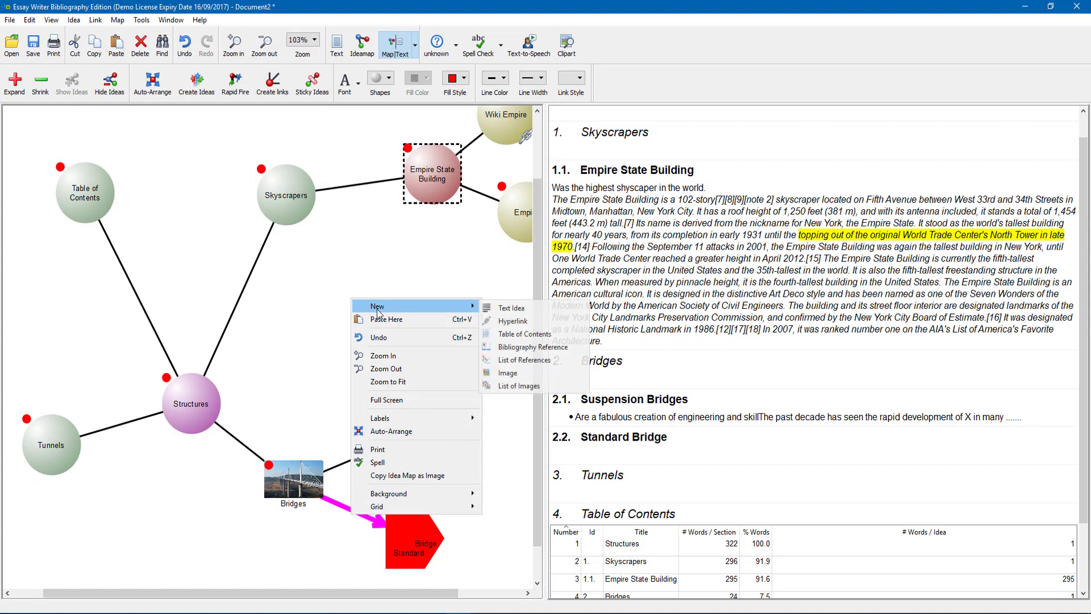
left_click(514, 347)
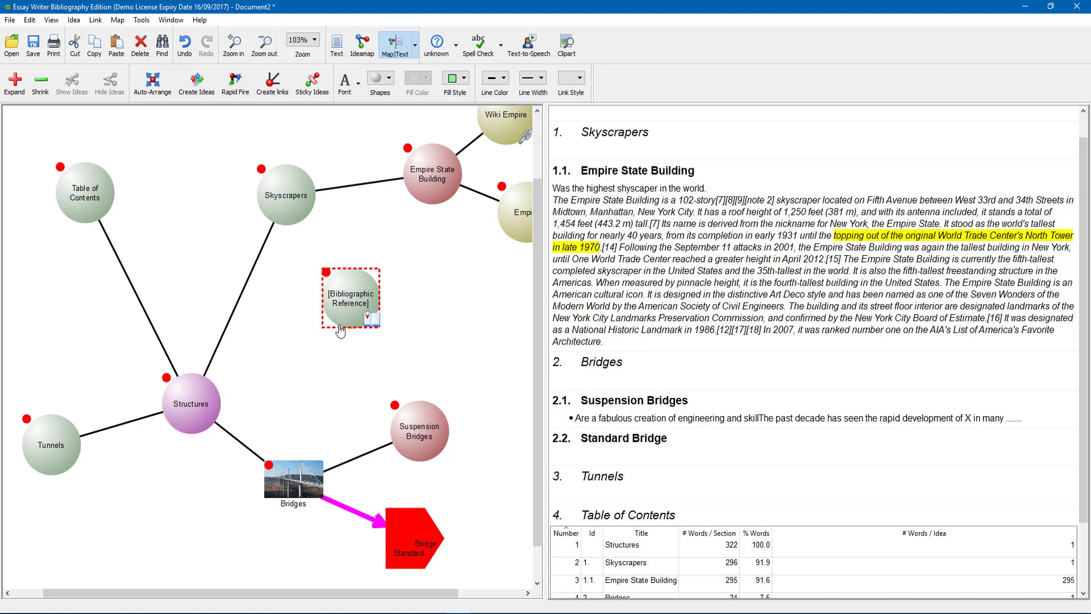
left_click(369, 320)
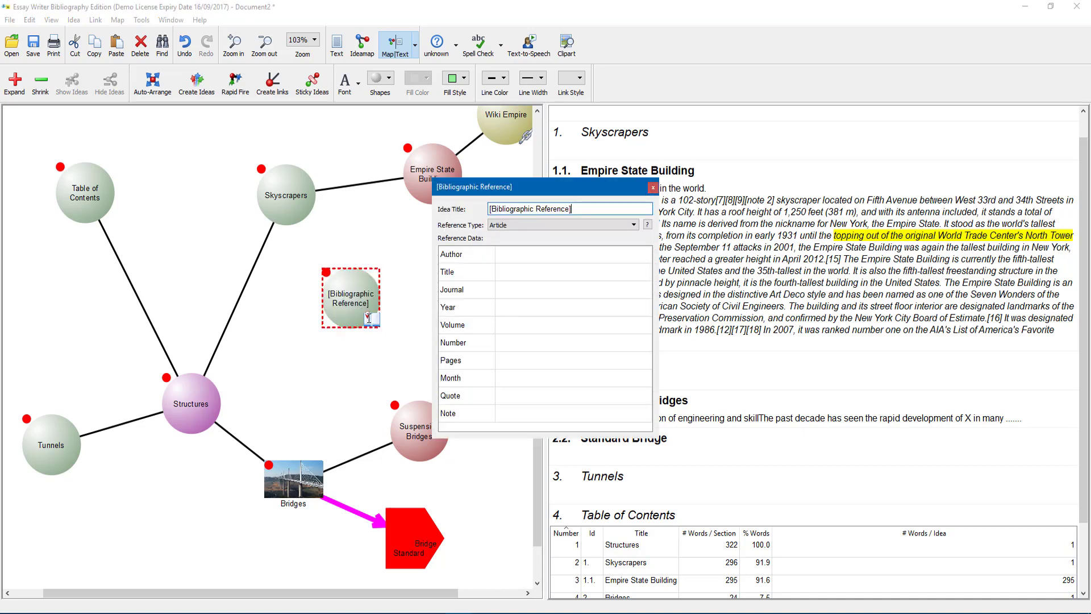
Set the bibliographic reference's type to Web Page.
left_click(537, 225)
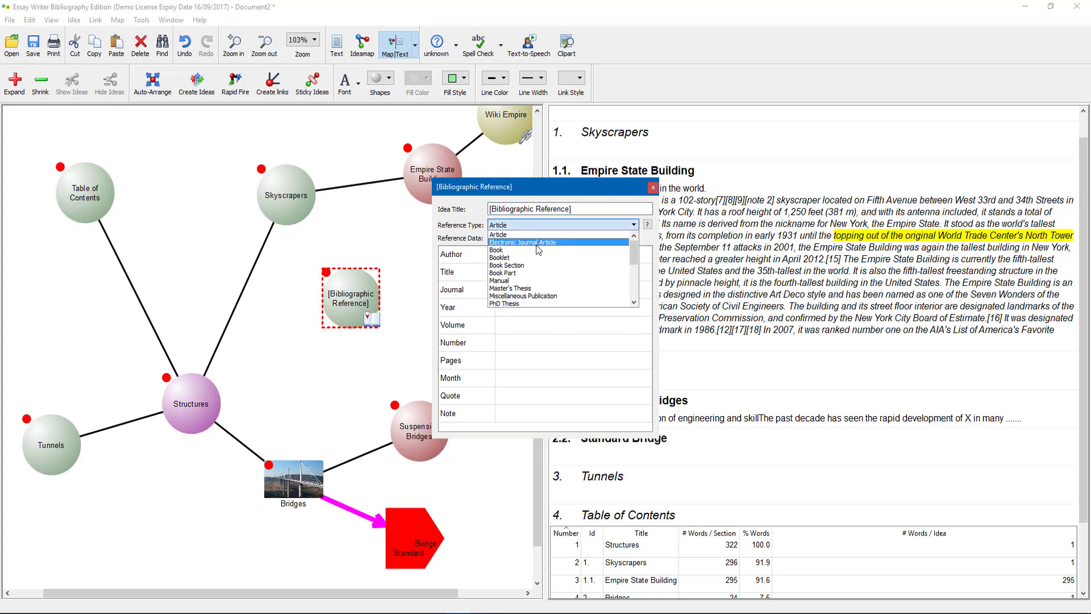
left_click_drag(634, 262, 633, 292)
left_click(517, 236)
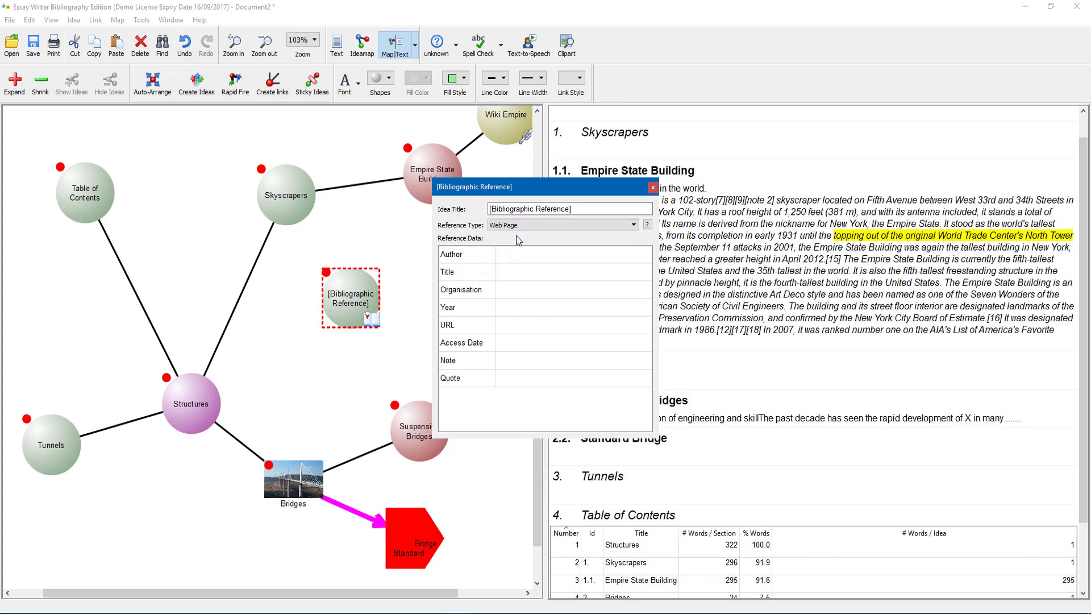
Check the Empire State Building Wikipedia article in the browser, and enter Wikipedia as the reference's author back in Essay Writer.
mouse_move(292, 613)
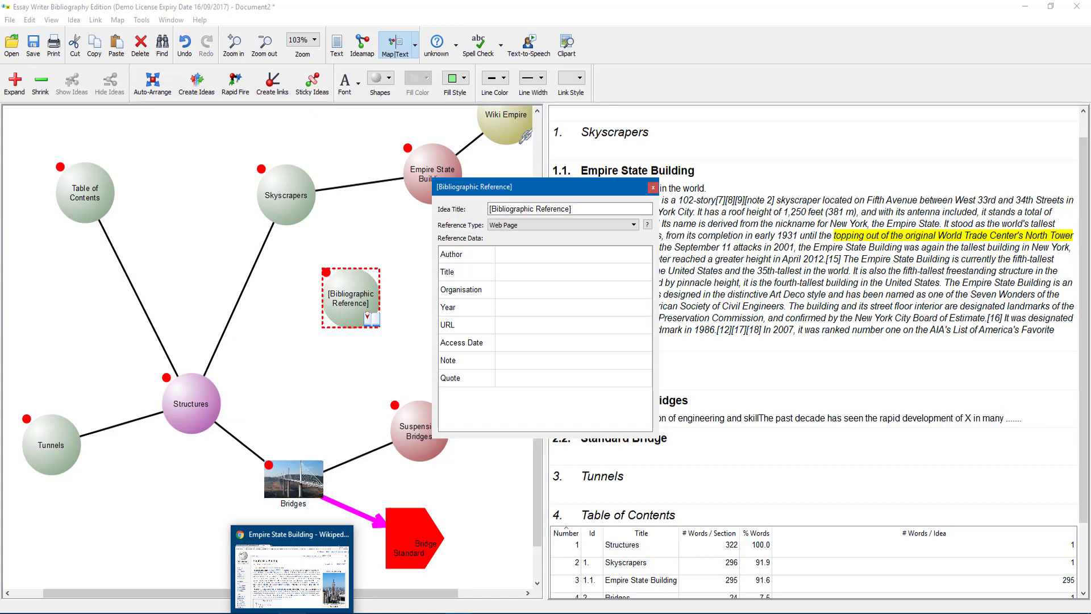
left_click(292, 568)
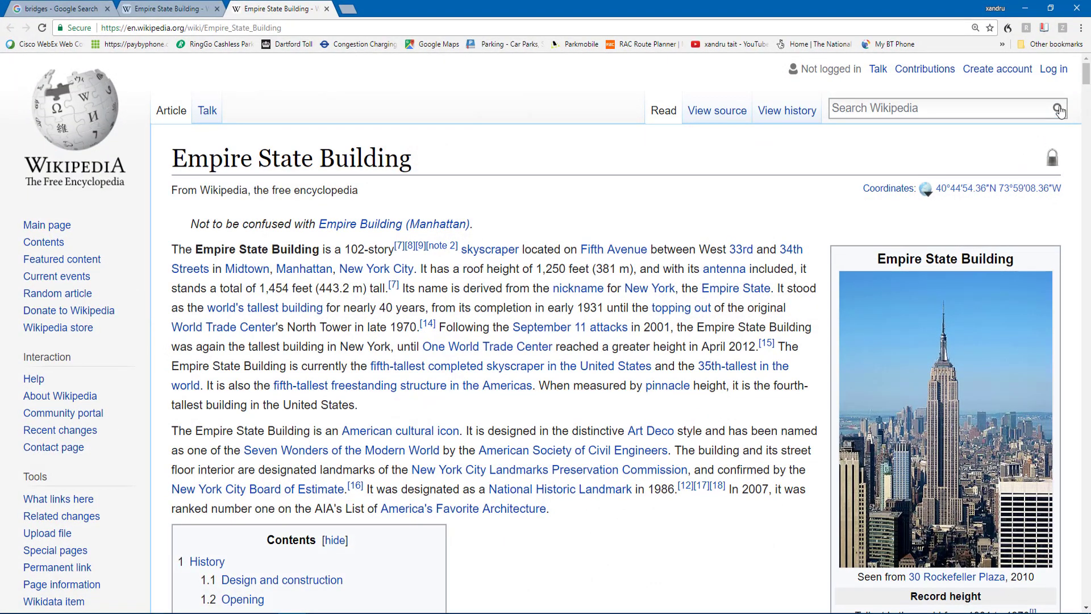
left_click_drag(1086, 75, 1062, 72)
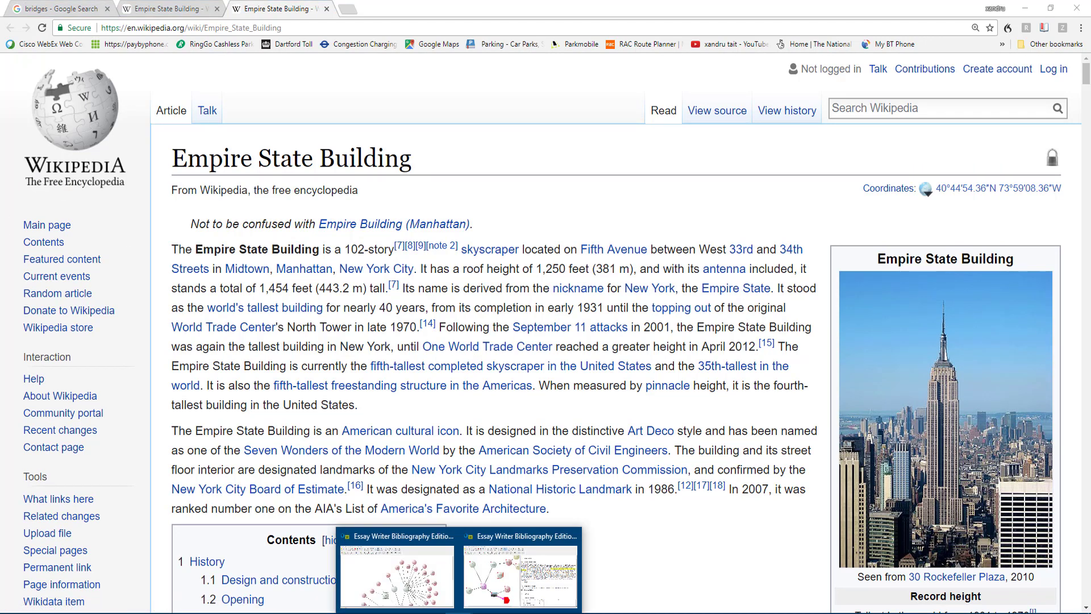
left_click(486, 579)
left_click(502, 254)
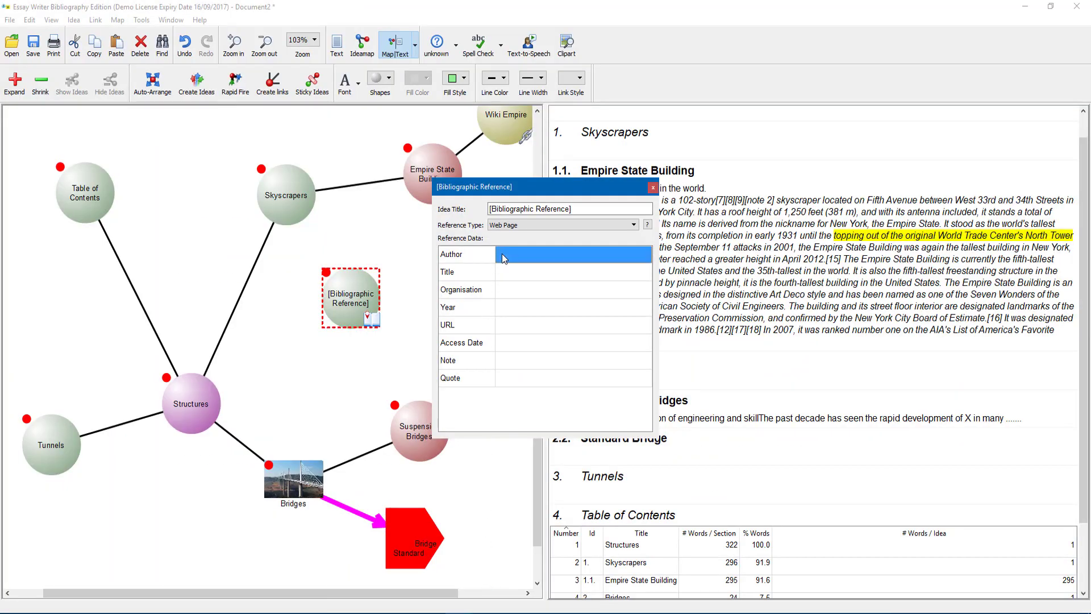
type("Wikipedia")
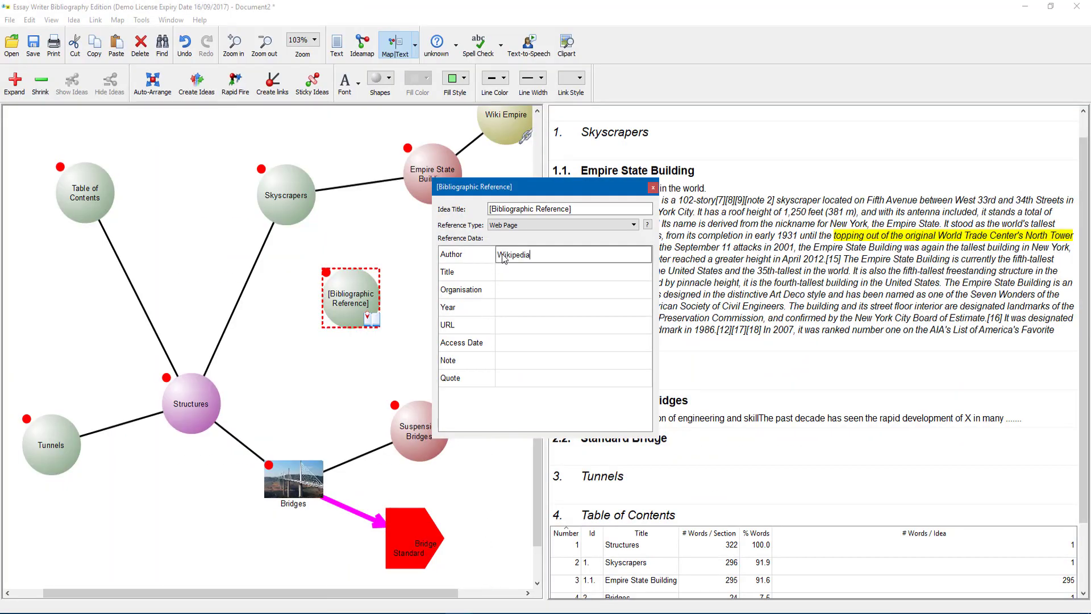
Copy the heading Empire State Building from the Wikipedia article in the browser and paste it as the reference's title.
left_click(517, 276)
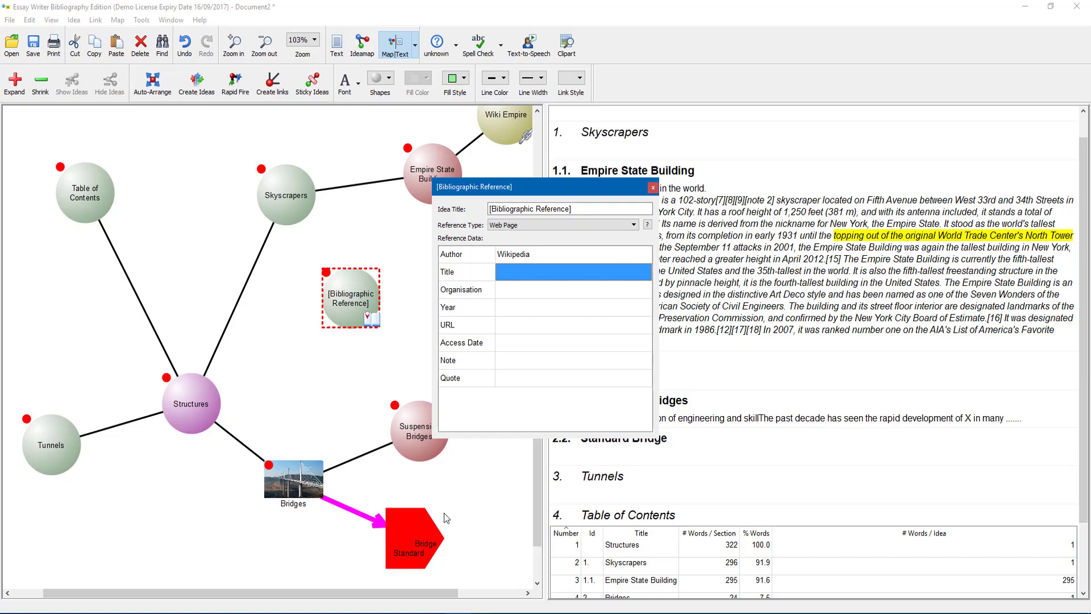
left_click(310, 609)
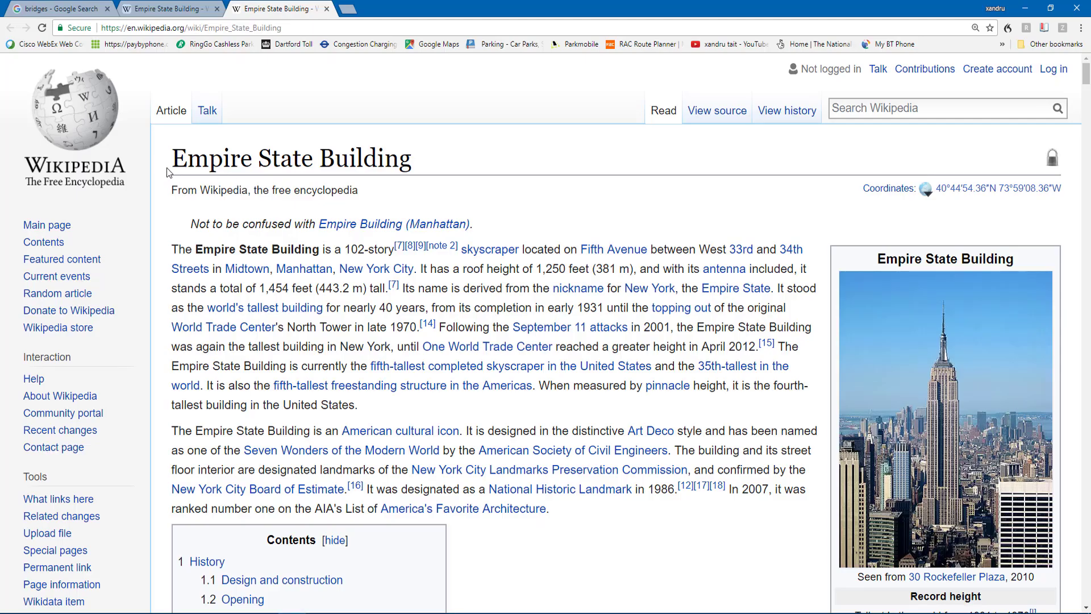
left_click_drag(170, 161, 394, 164)
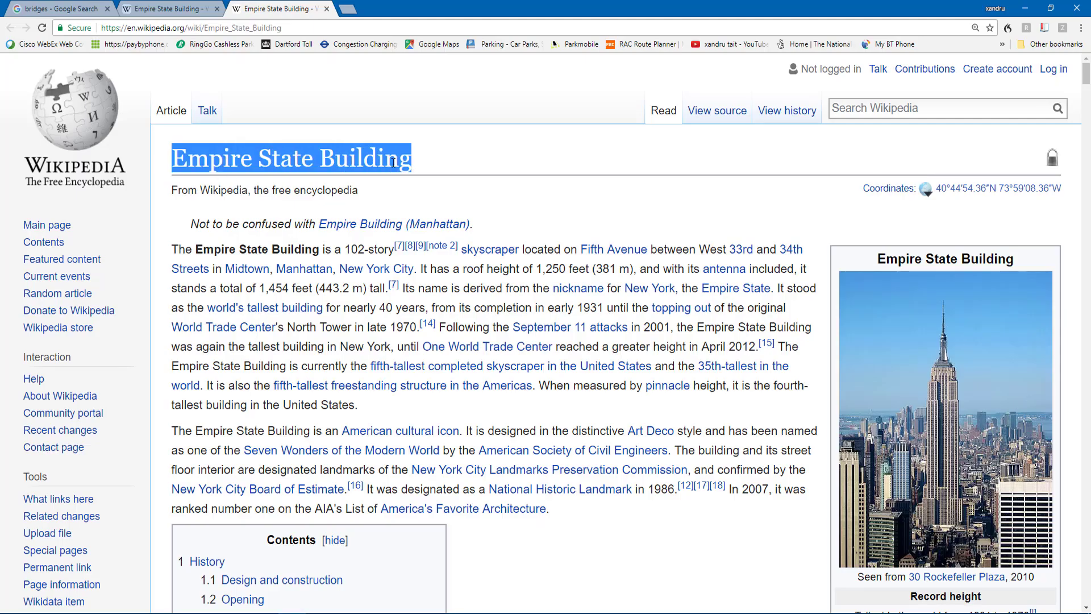
right_click(394, 163)
left_click(412, 170)
left_click(437, 611)
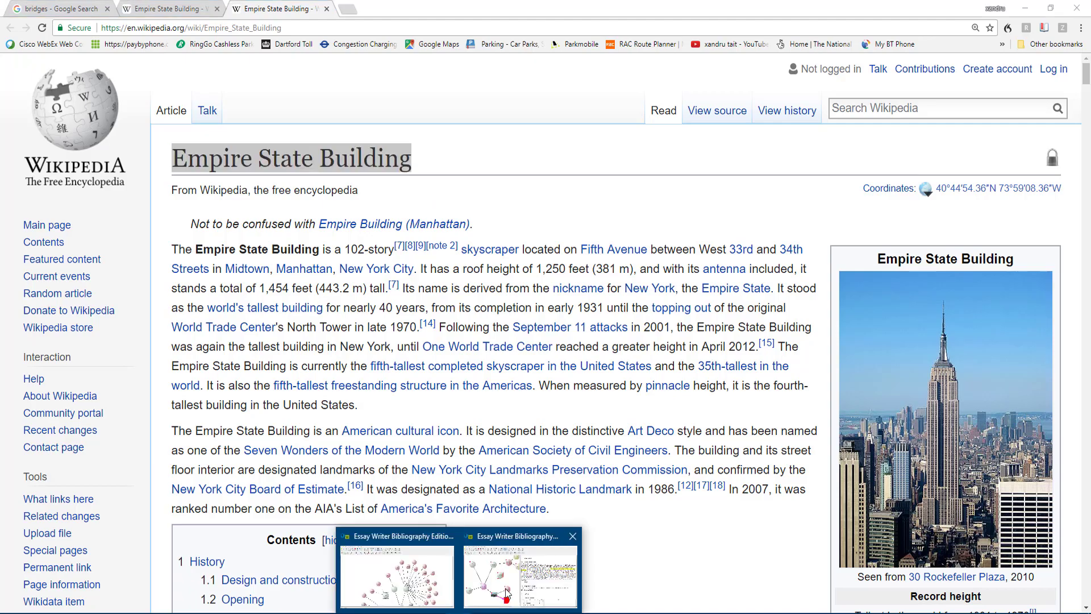
left_click(508, 592)
left_click(514, 274)
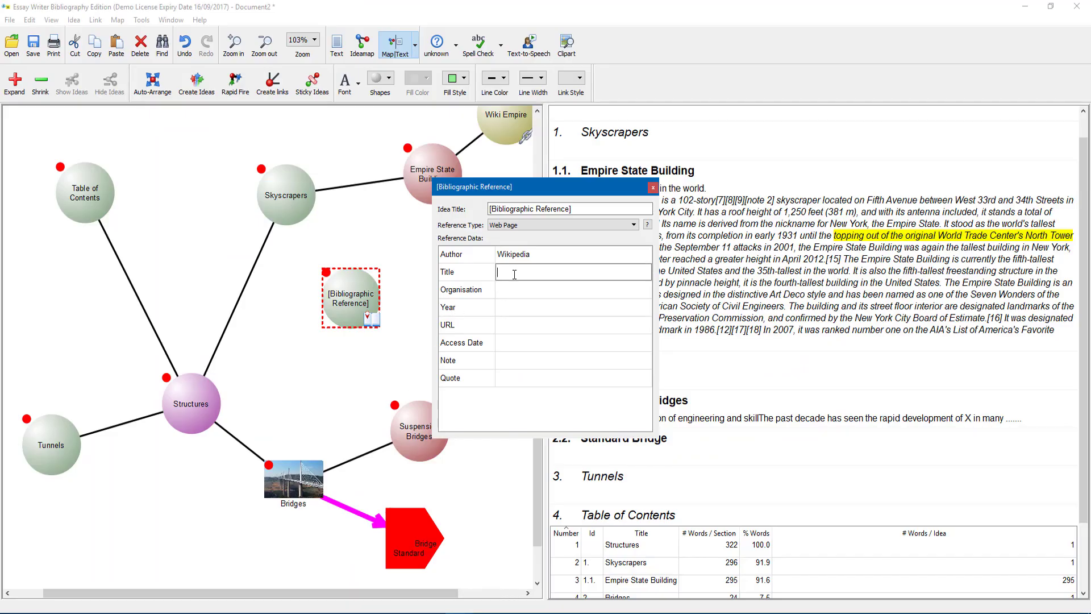
key("ctrl+v")
Look up the last-edited date at the end of the Wikipedia article and set the reference's year to 2017.
left_click(509, 292)
left_click(505, 314)
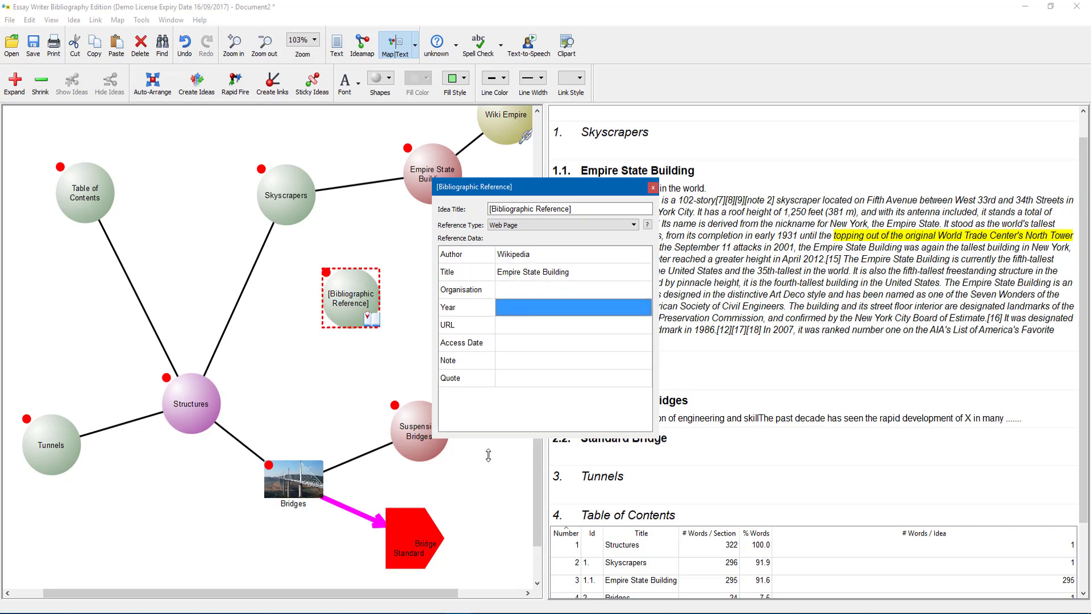
key("alt+Tab")
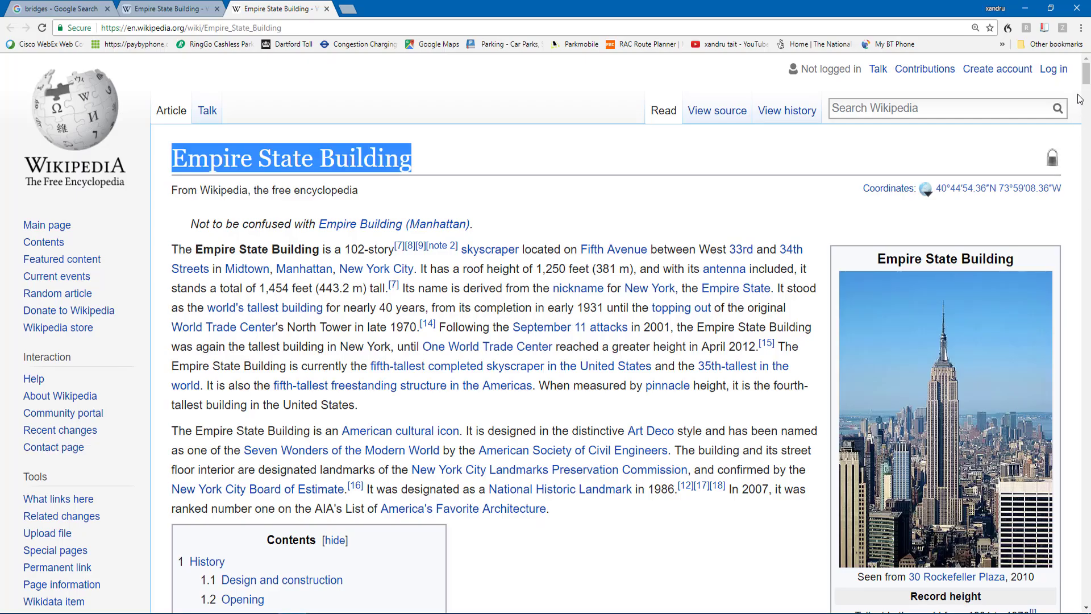
left_click_drag(1086, 80, 1085, 591)
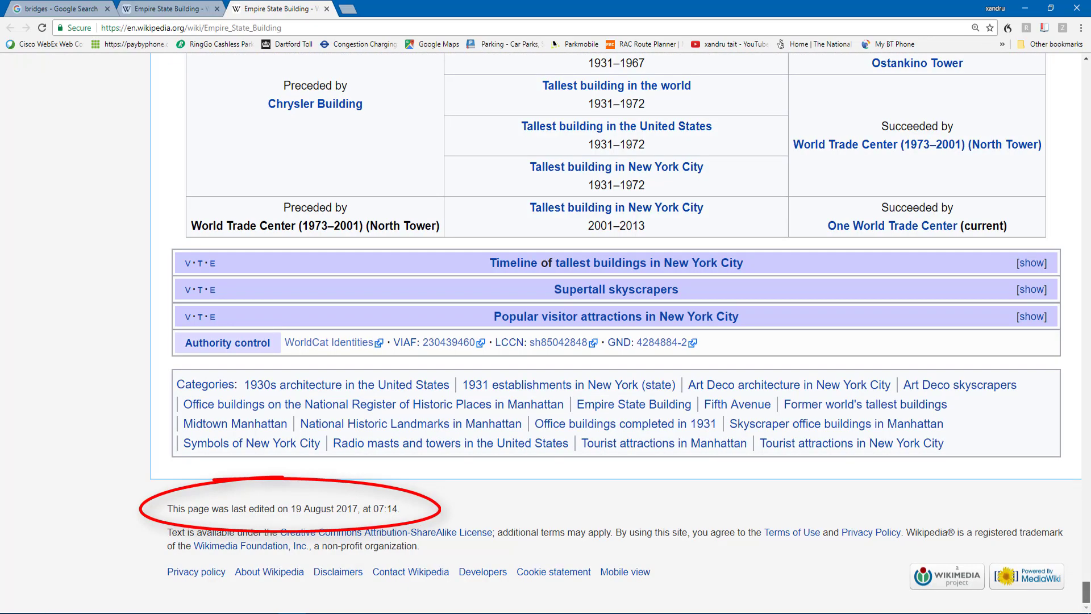
left_click(1025, 8)
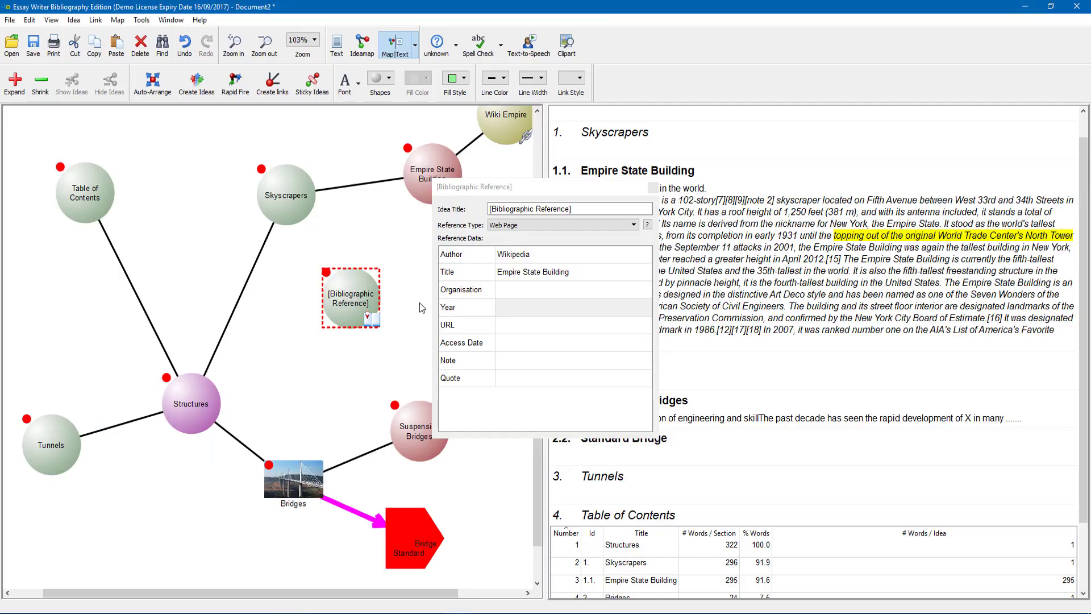
left_click(512, 307)
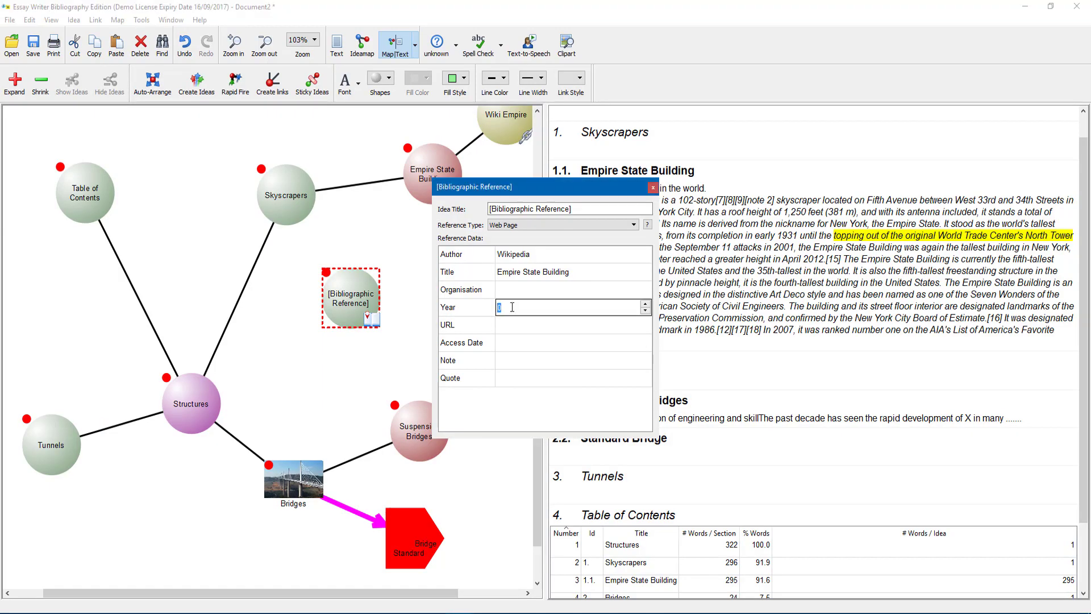
type("2017")
key("Tab")
Copy the Wikipedia article's web address from the browser and paste it as the reference's URL.
left_click(292, 612)
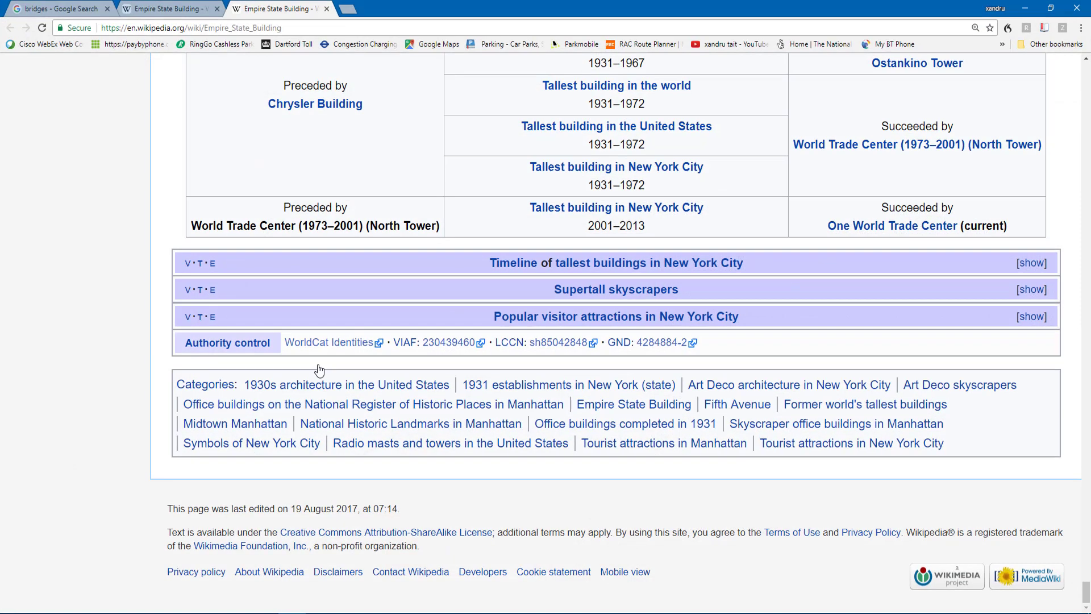
left_click(231, 28)
right_click(234, 30)
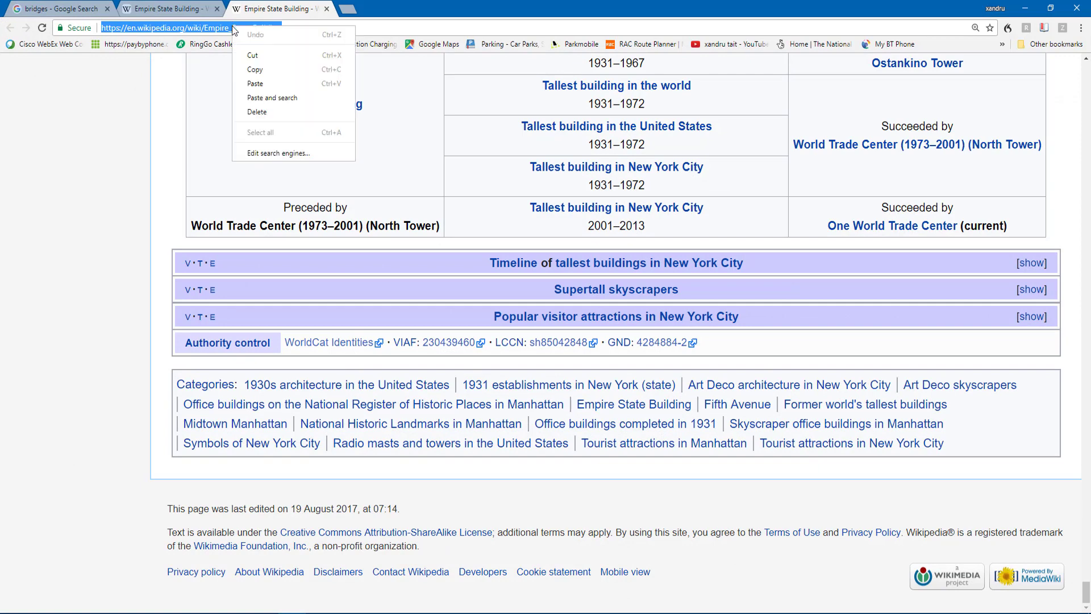
left_click(255, 69)
left_click(459, 612)
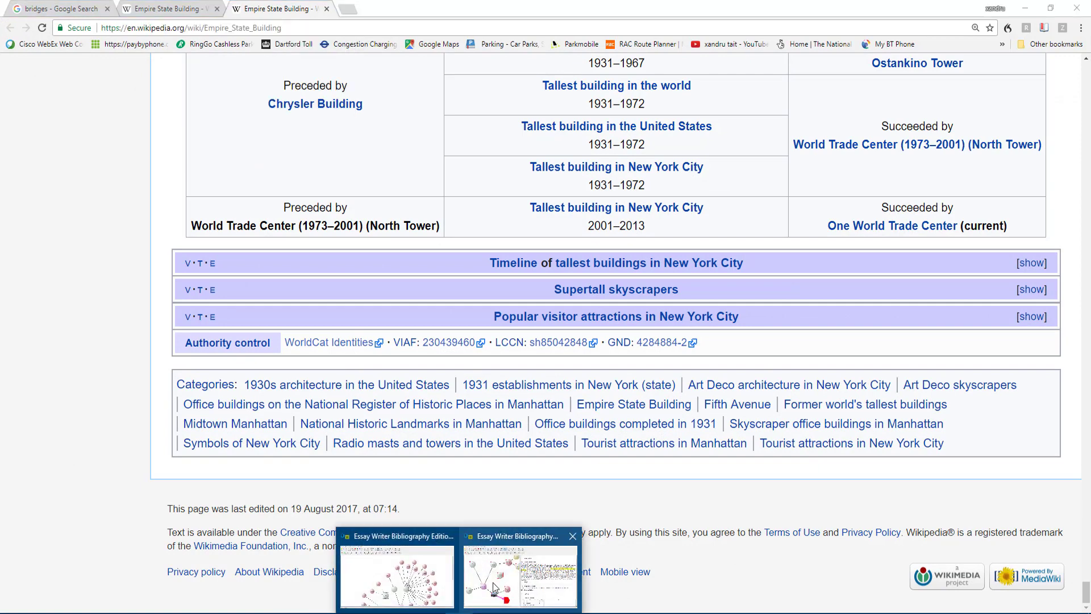
left_click(494, 587)
left_click(513, 344)
left_click(512, 322)
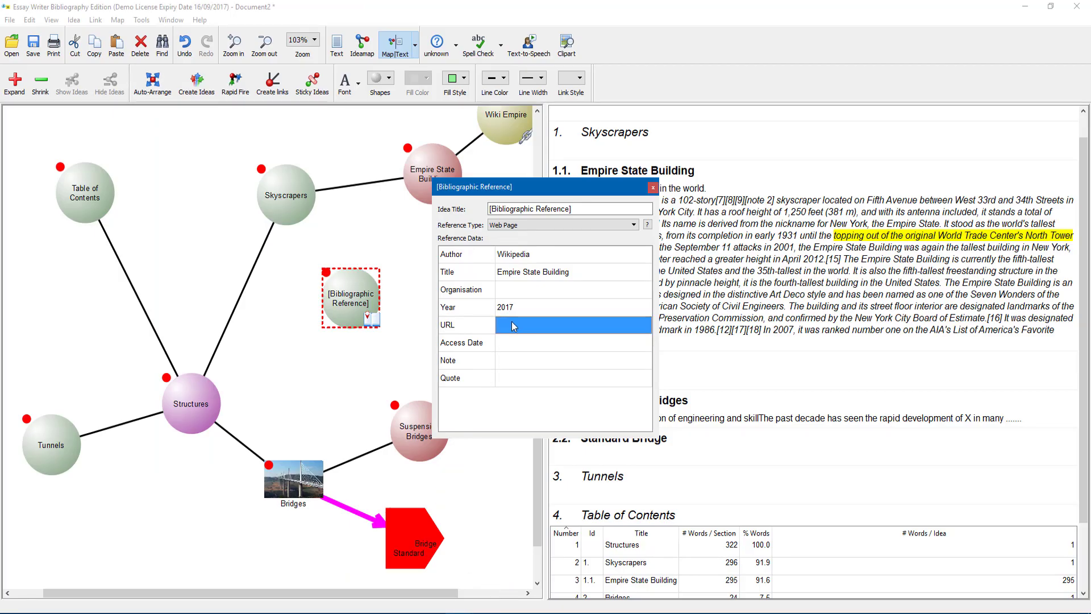
left_click(512, 322)
key("ctrl+v")
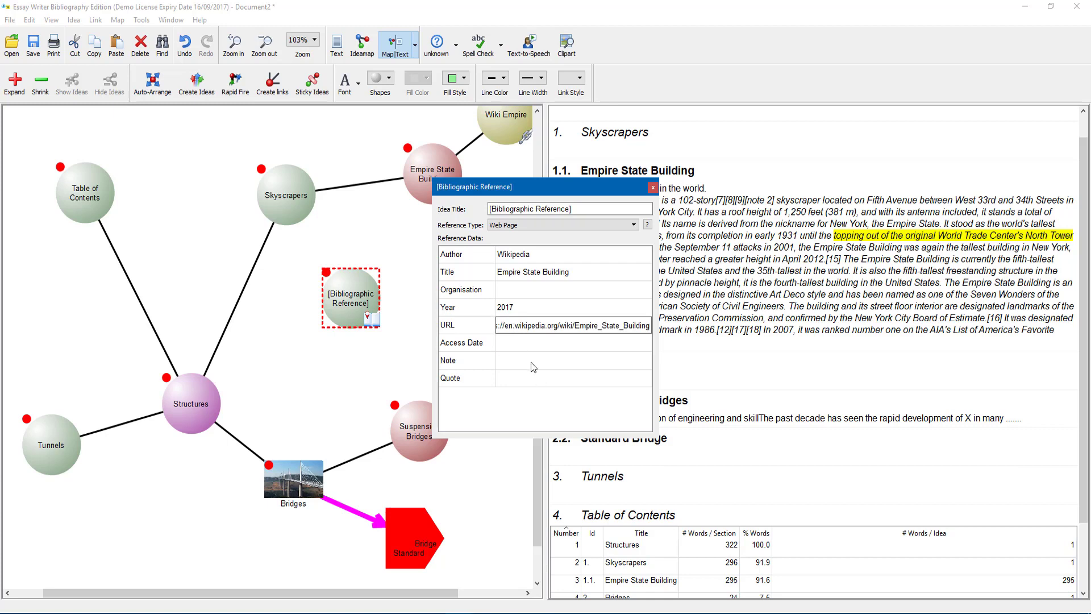
Set the reference's access date to 19/08/2017.
left_click(523, 345)
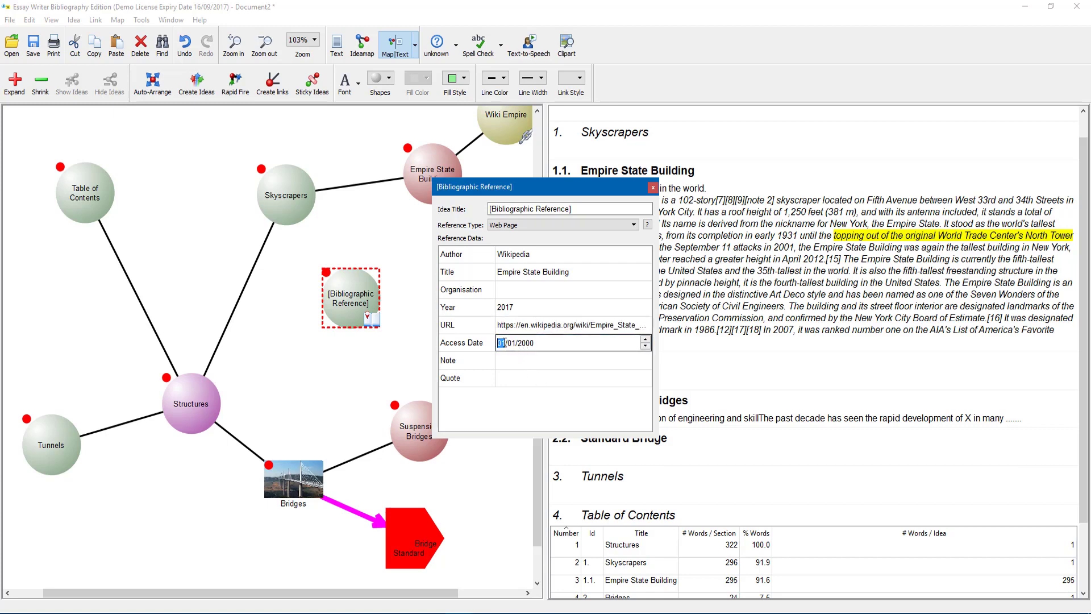
type("18")
left_click(645, 339)
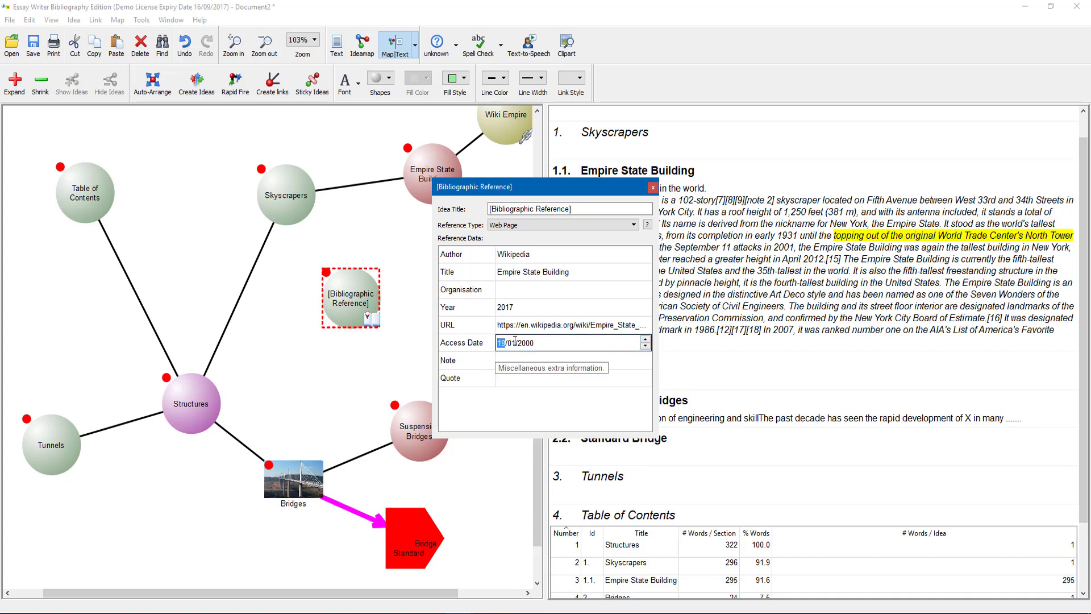
left_click(515, 358)
left_click(512, 350)
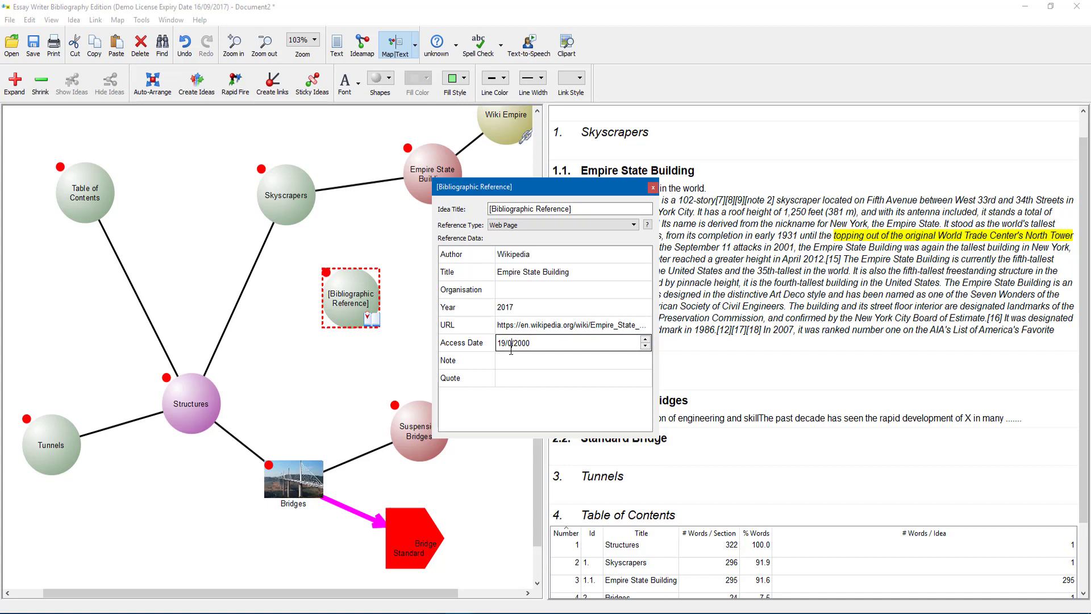
left_click(511, 342)
type("08")
left_click(539, 347)
type("17")
left_click(510, 363)
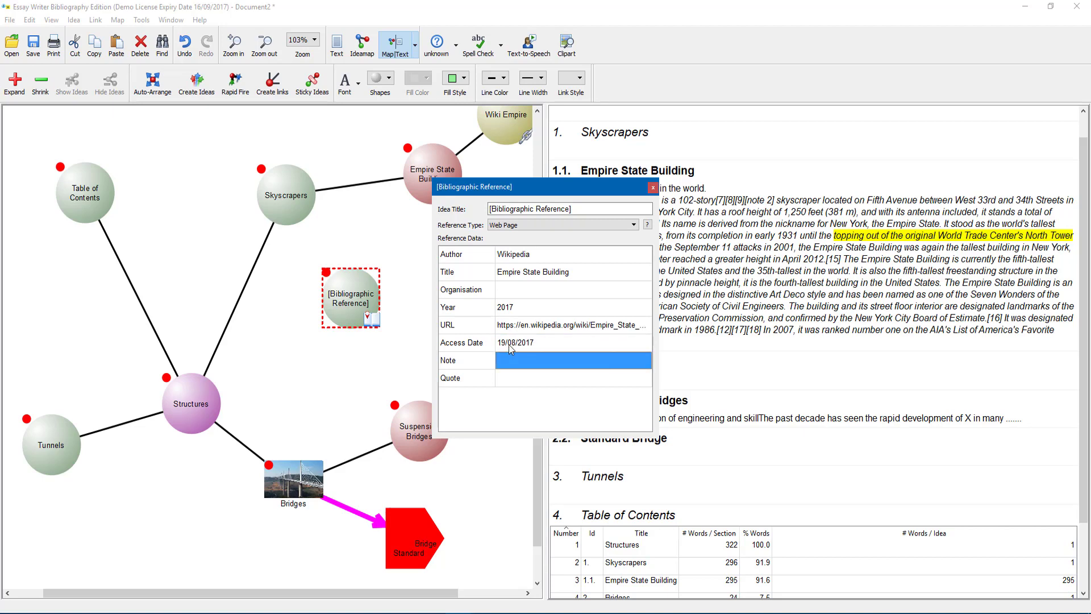
Link the bibliographic reference idea to Empire State Building, move the Empire idea nearer, and review the reference's details.
left_click(653, 187)
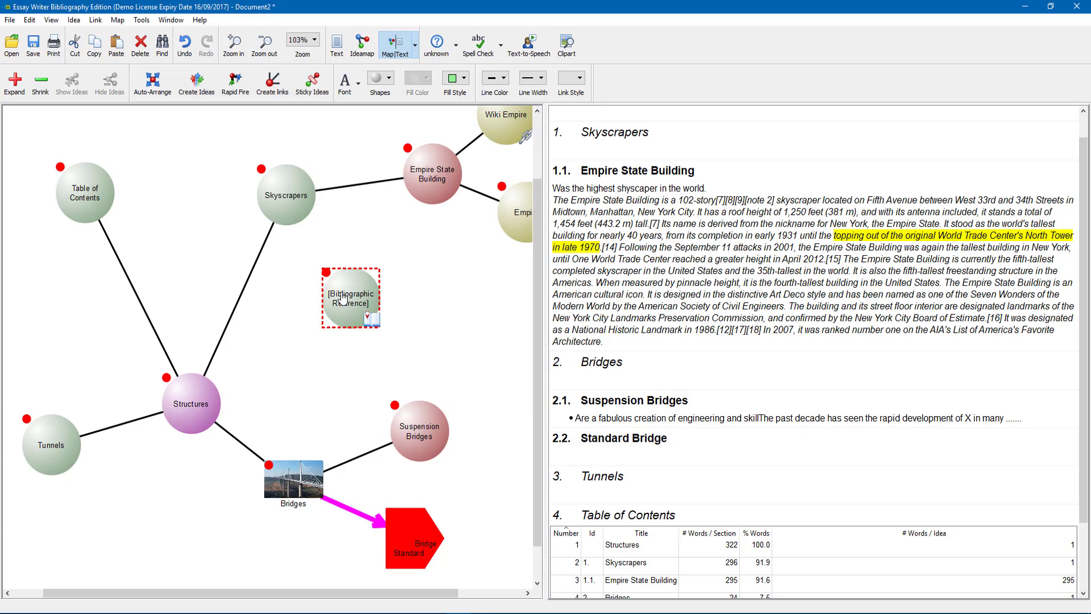
left_click_drag(342, 298, 431, 166)
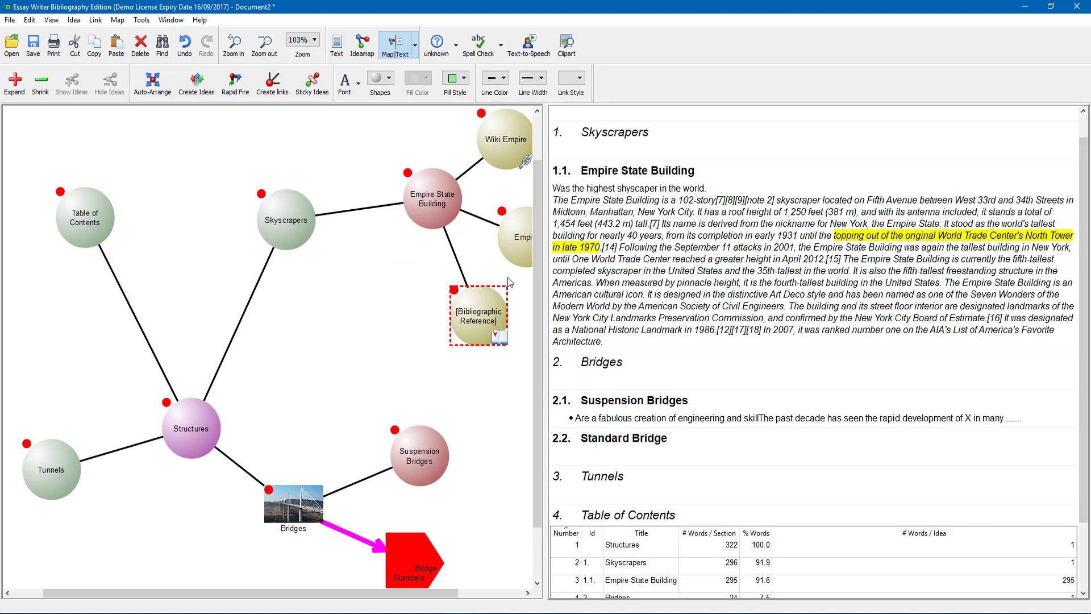
left_click_drag(523, 243, 496, 240)
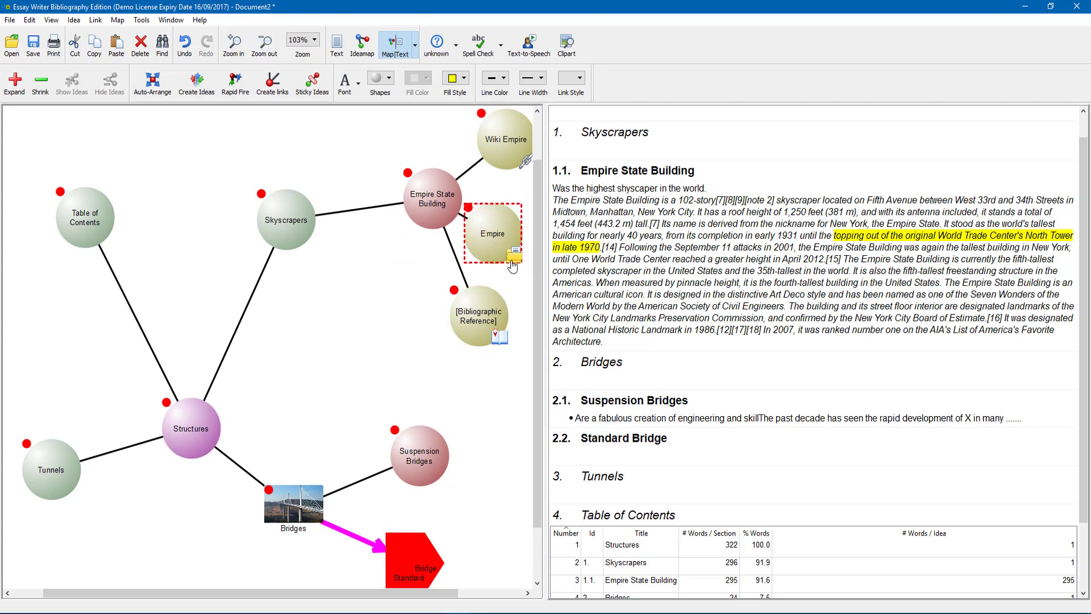
left_click(500, 336)
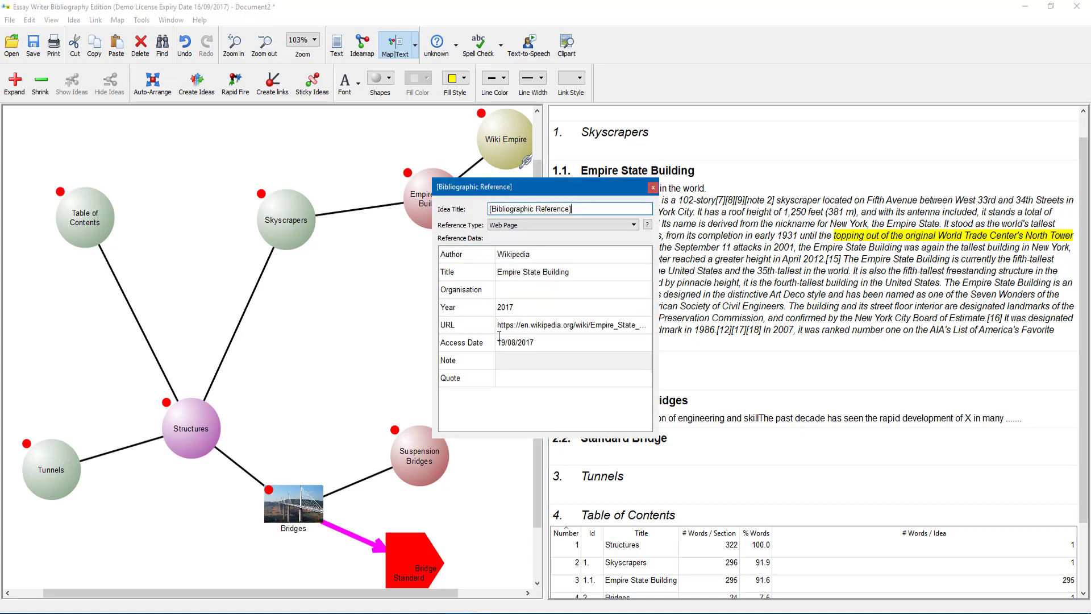
left_click(653, 187)
left_click(424, 318)
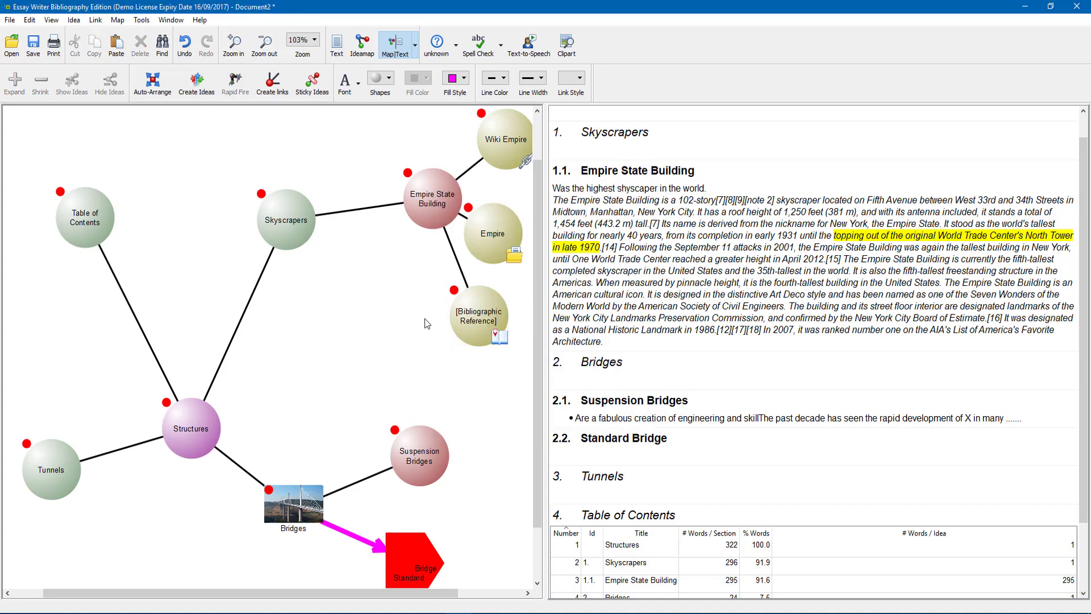
Add a list of references idea to the map and link the bibliographic reference to it.
right_click(359, 314)
mouse_move(384, 327)
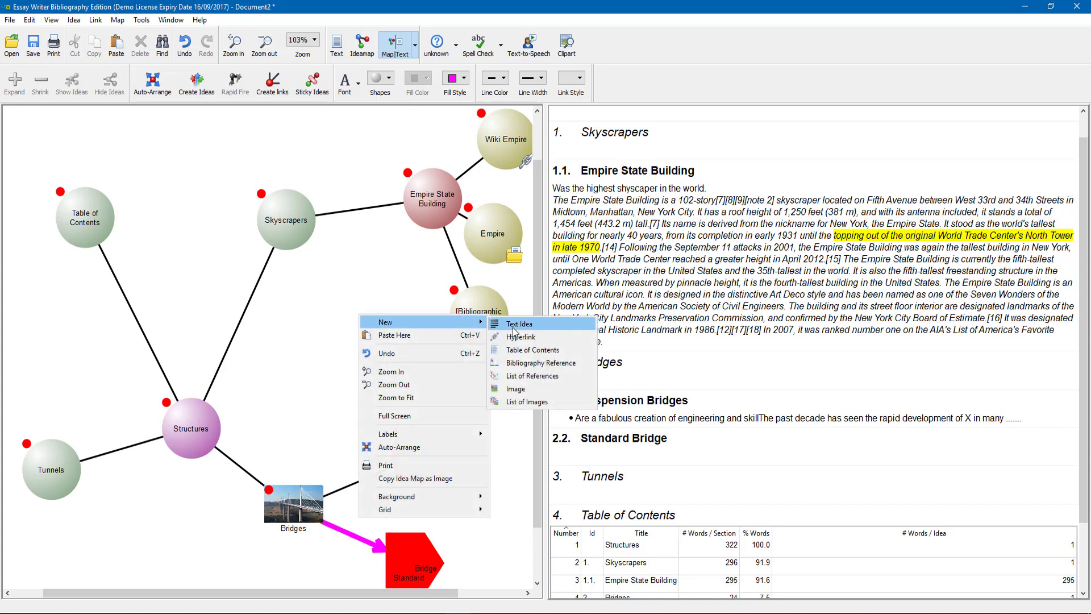
left_click(513, 378)
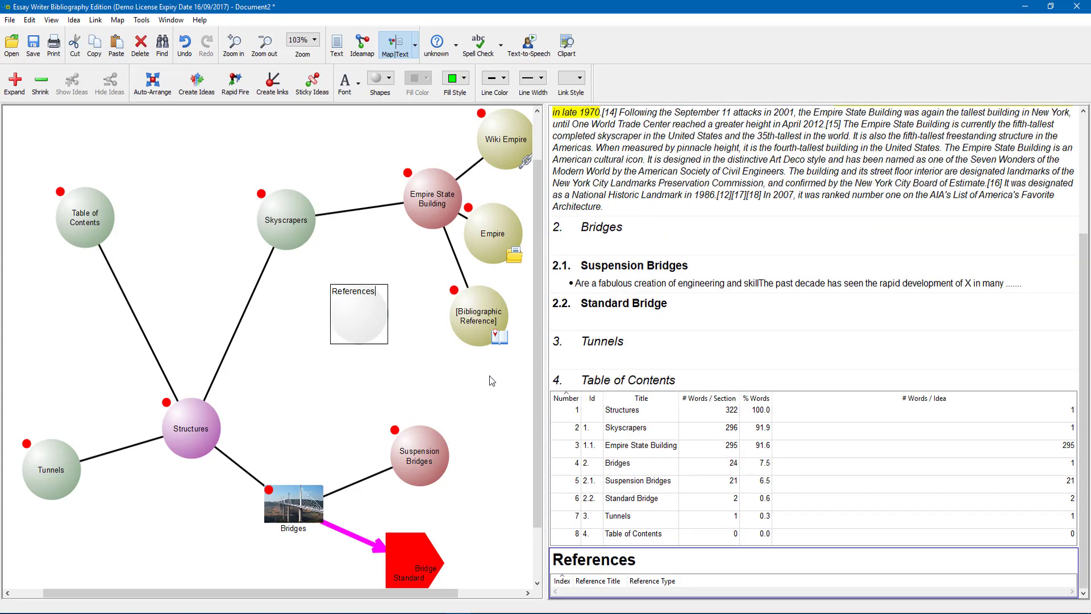
left_click(376, 321)
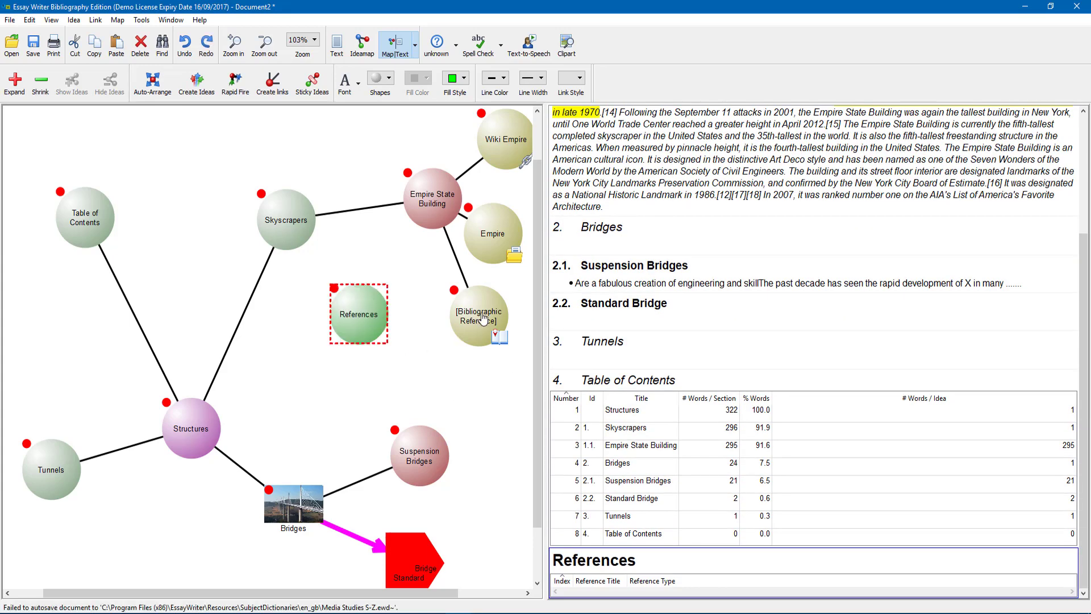
left_click_drag(483, 321, 361, 321)
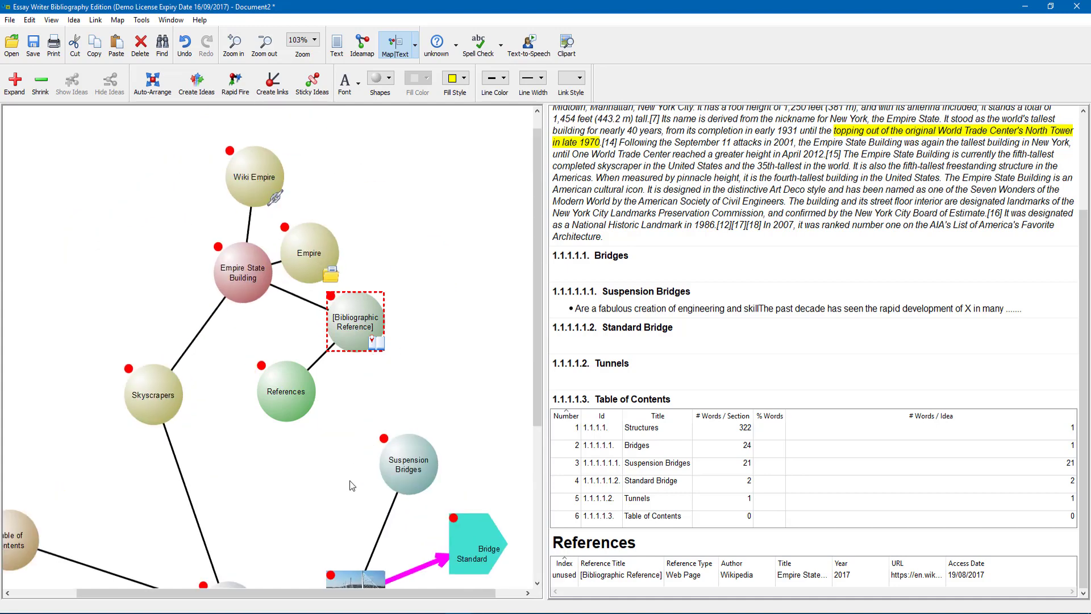
left_click(287, 397)
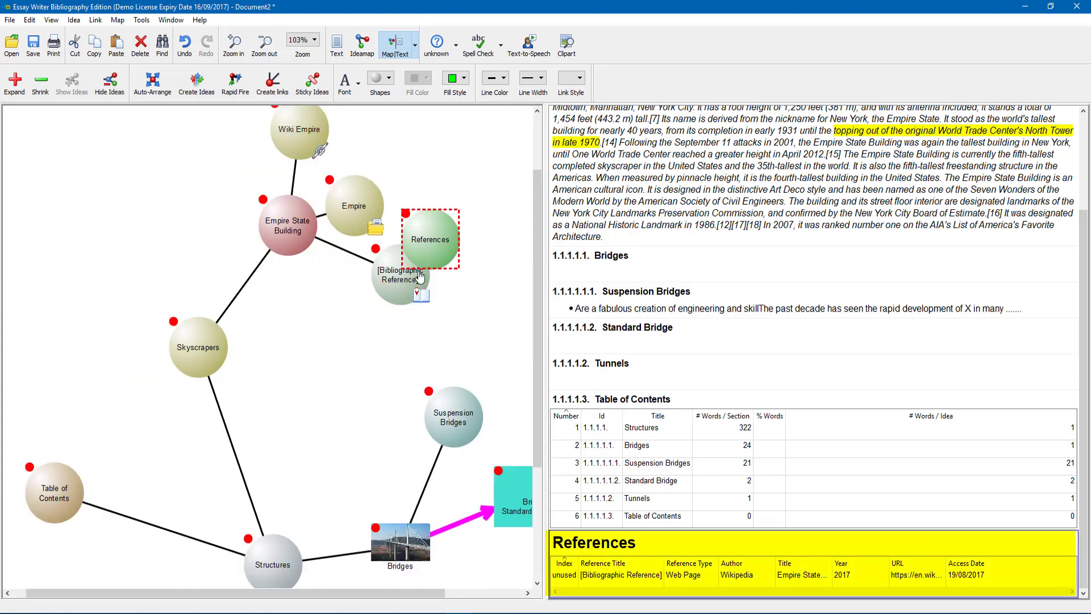
scroll(379, 340, "up", 1)
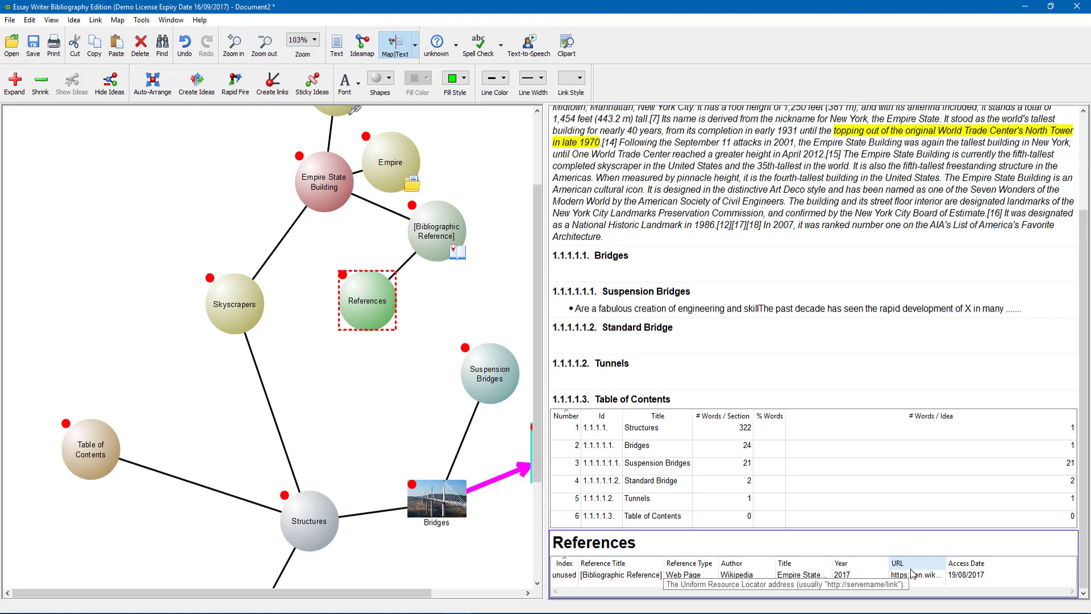
Add an image idea and a list of images idea in the empty area beside Skyscrapers.
right_click(117, 240)
mouse_move(129, 252)
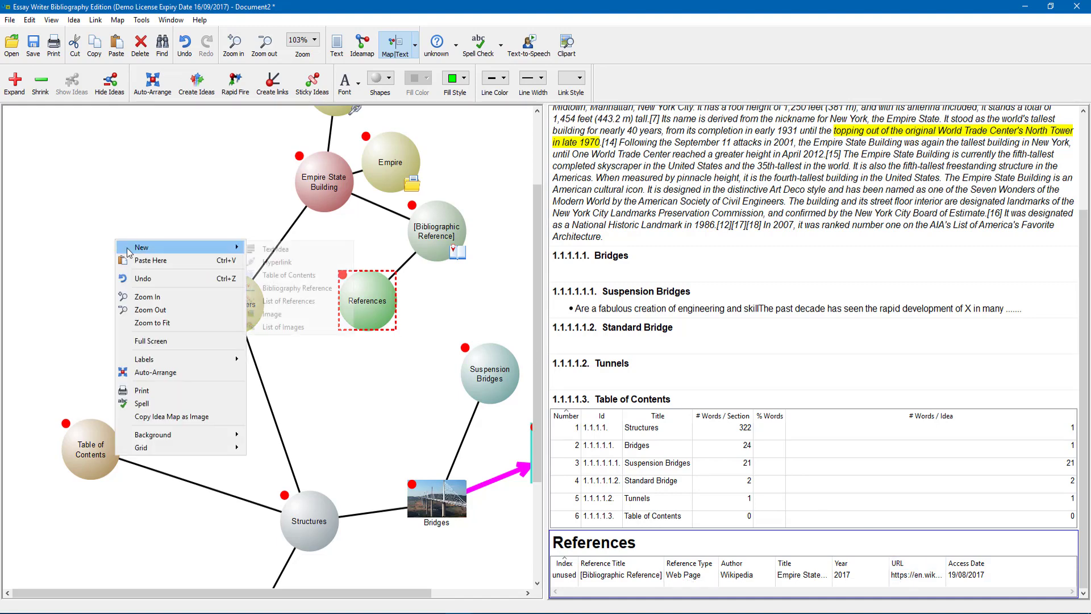
left_click(286, 317)
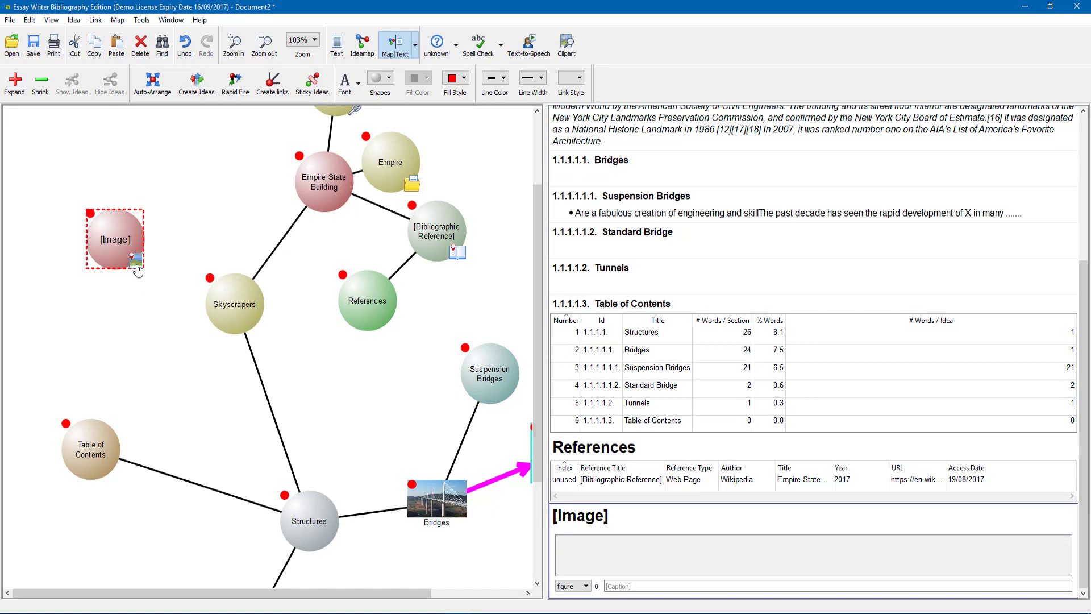
right_click(127, 313)
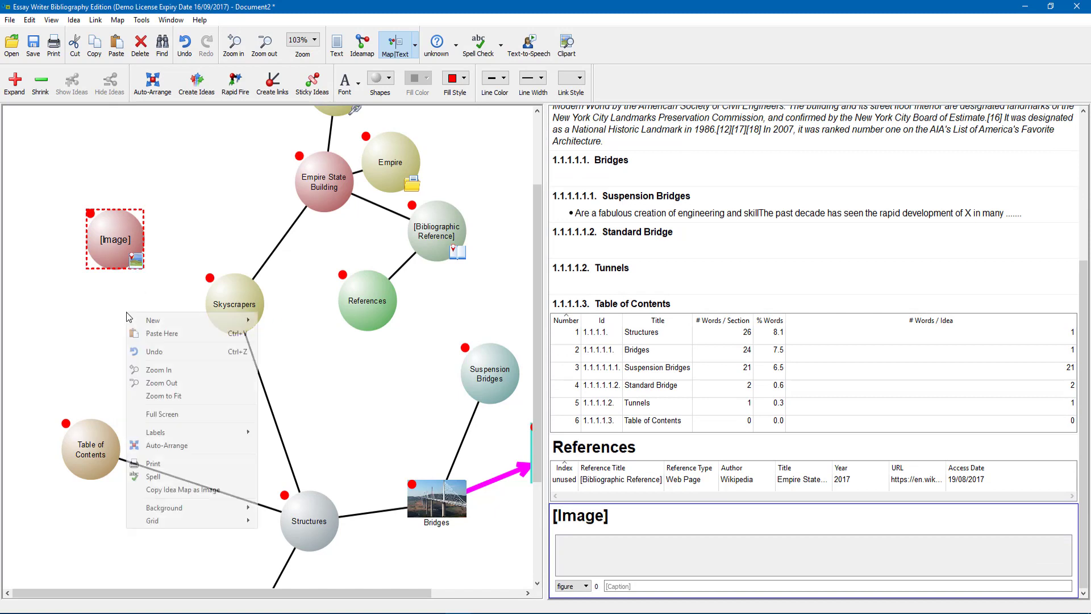
mouse_move(241, 320)
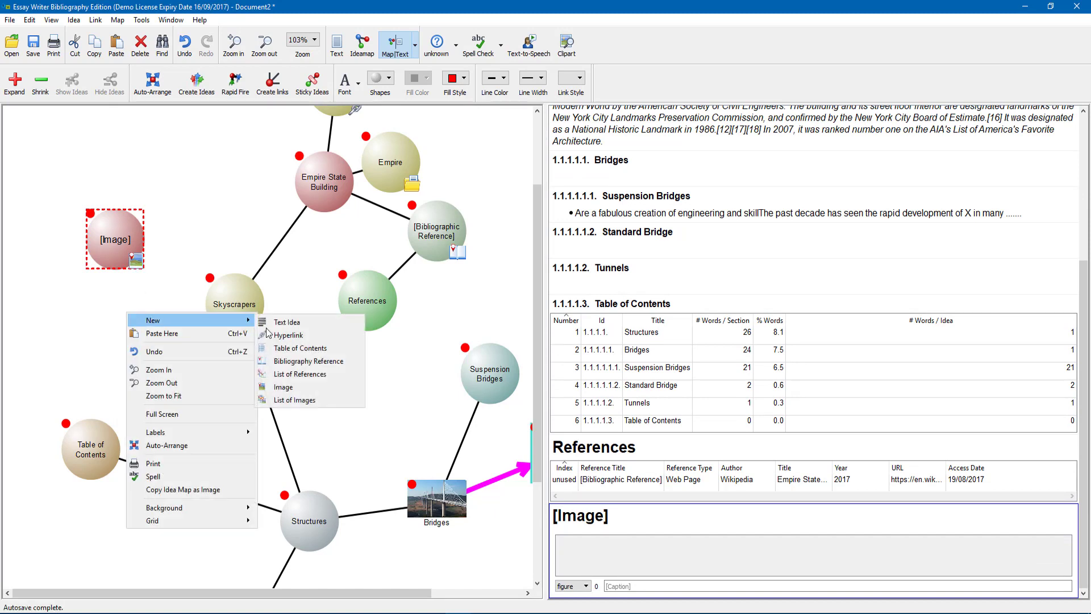
left_click(276, 399)
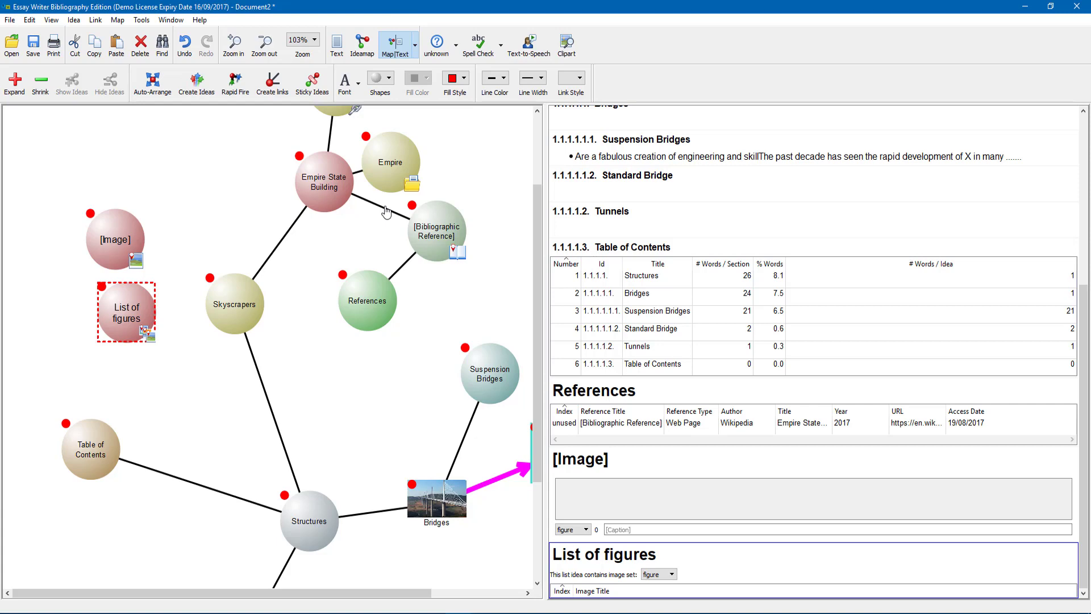
left_click(215, 163)
scroll(216, 164, "up", 2)
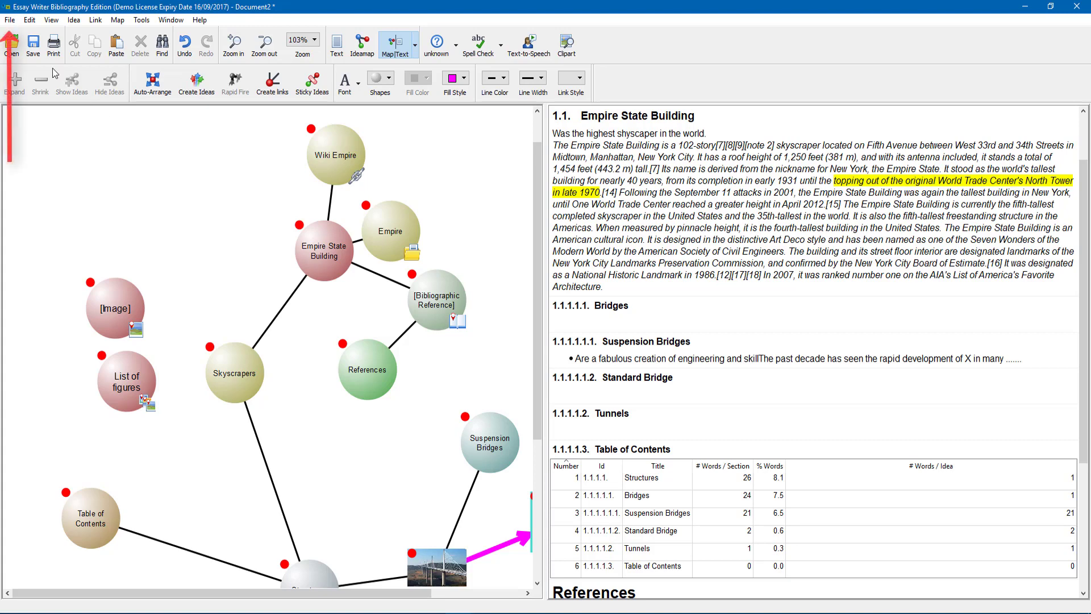
Preview the idea map's printout as a single page and fitted to width, and close the preview.
left_click(11, 21)
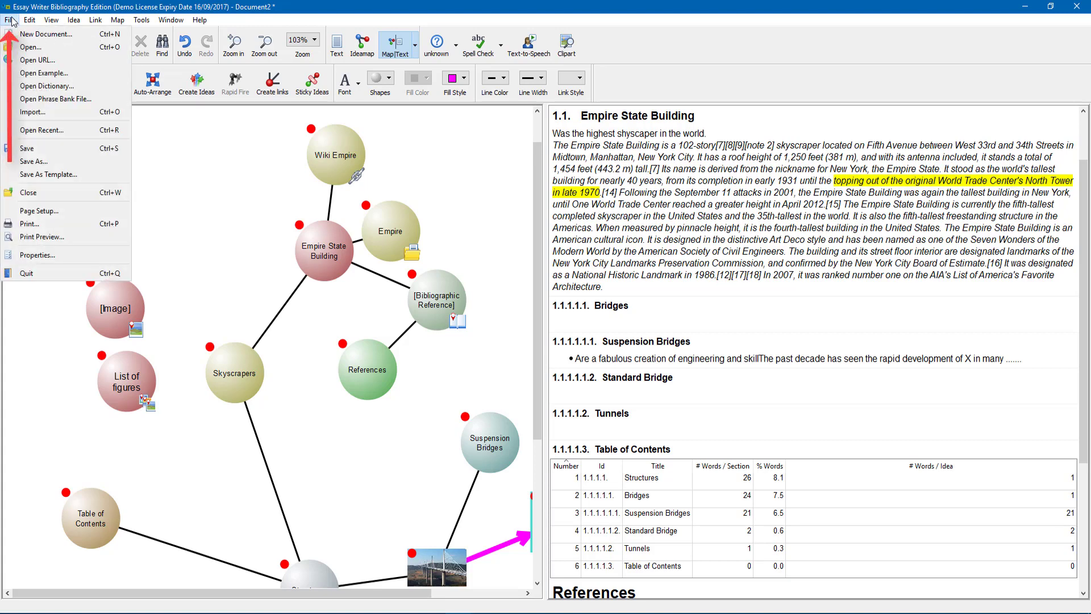
left_click(42, 237)
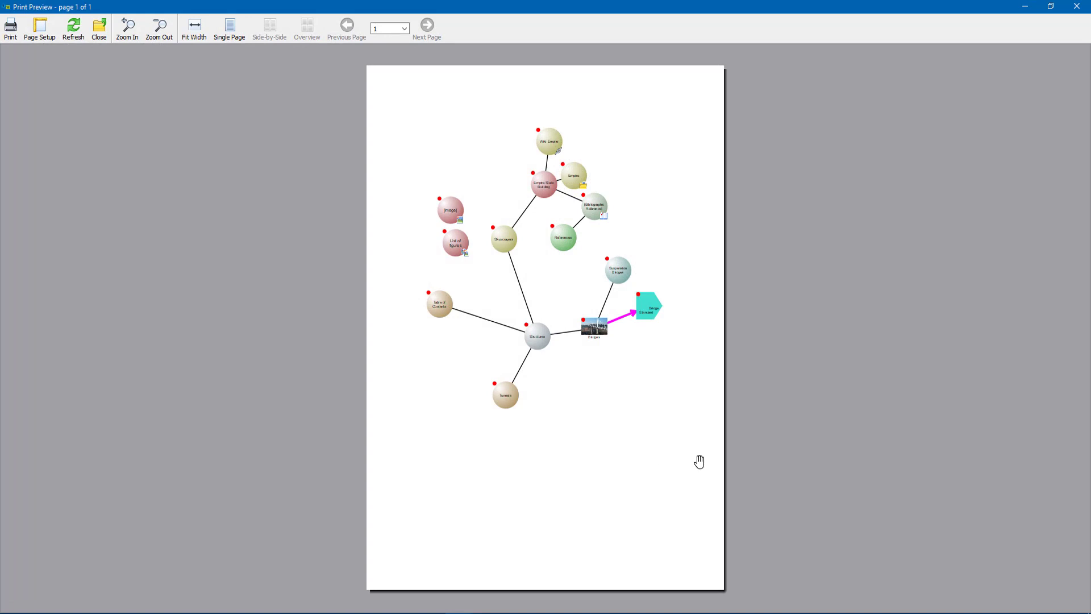
left_click(235, 38)
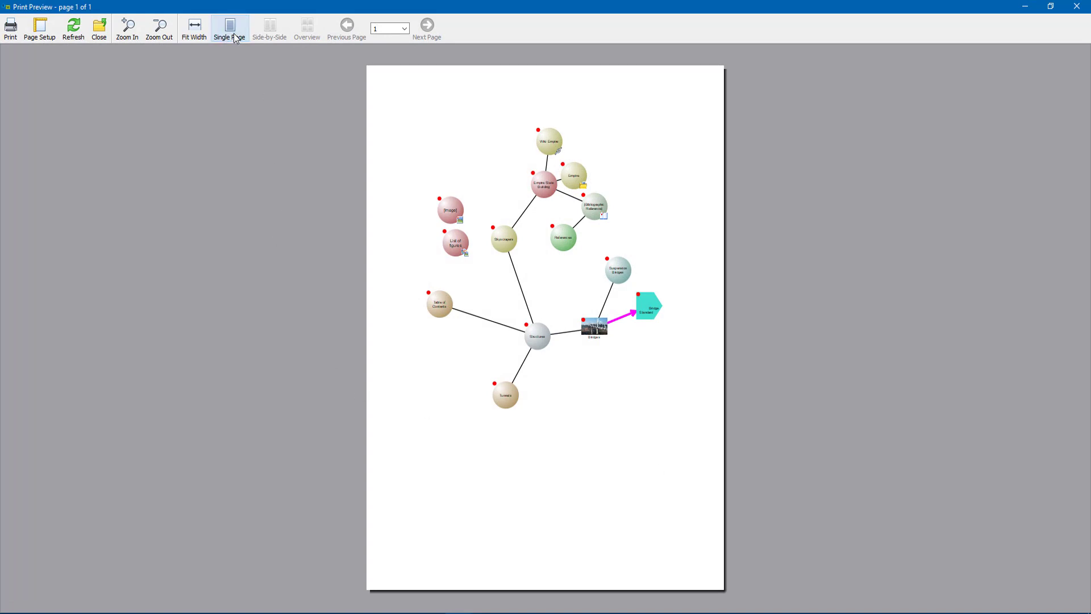
left_click(194, 29)
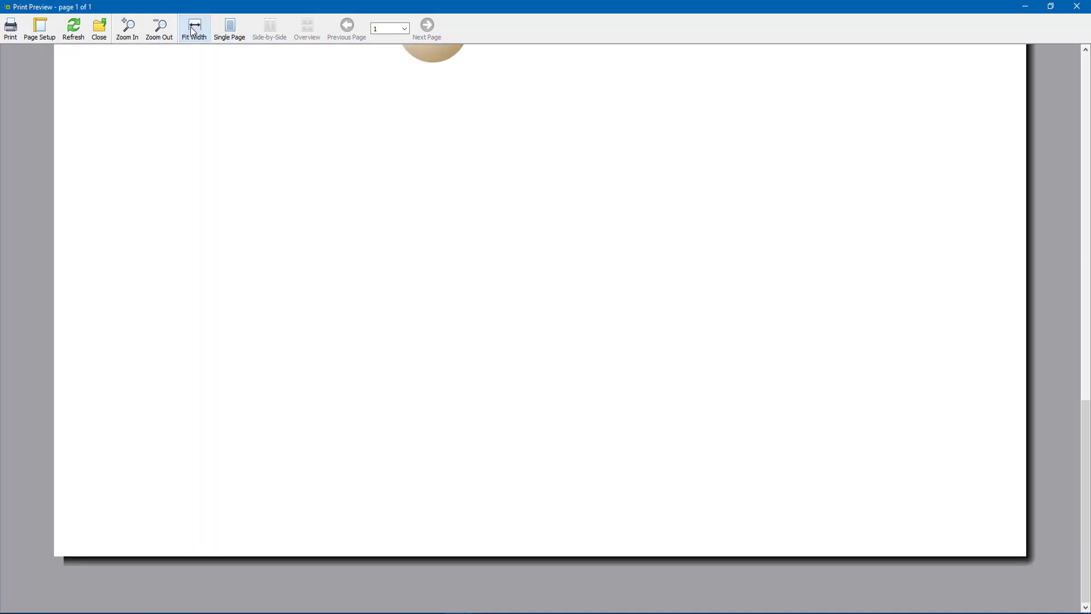
scroll(550, 284, "up", 10)
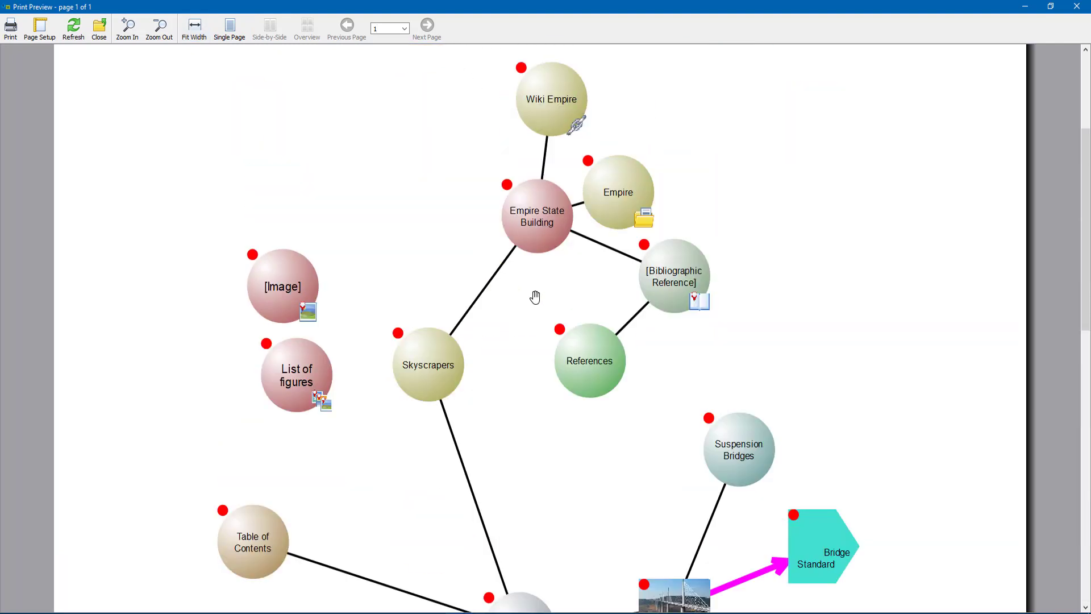
left_click(1076, 6)
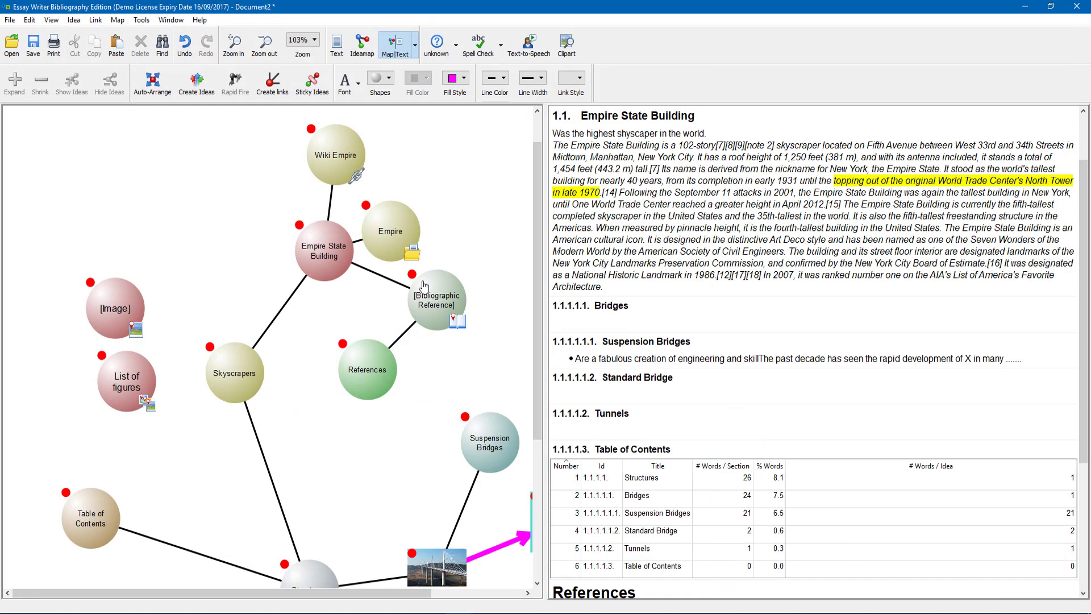
Switch to the text-only view, examine both pages of the essay in the print preview, and close it.
left_click(336, 45)
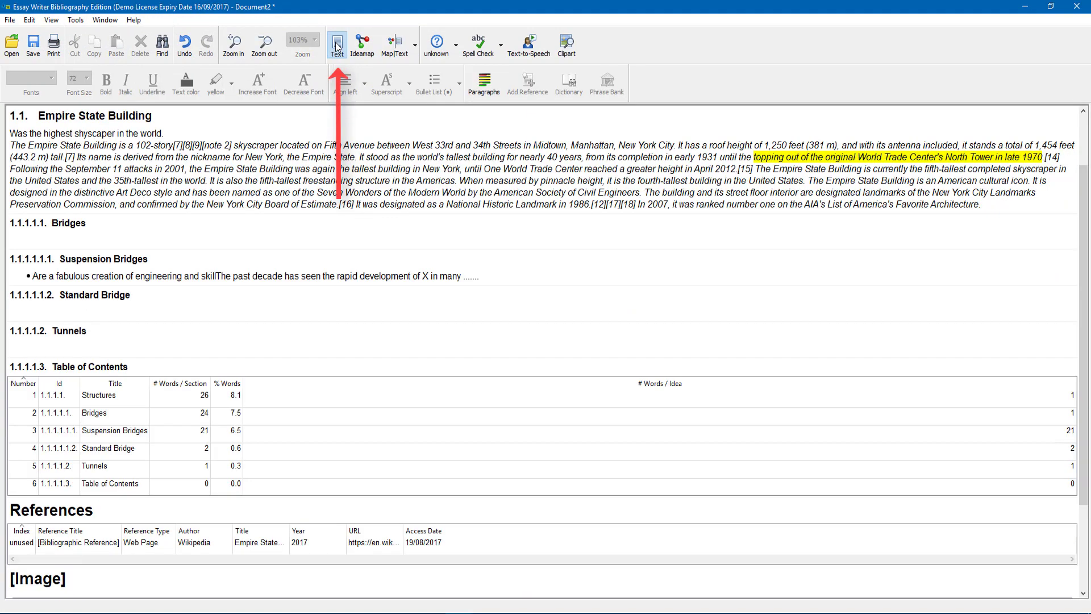
left_click(9, 20)
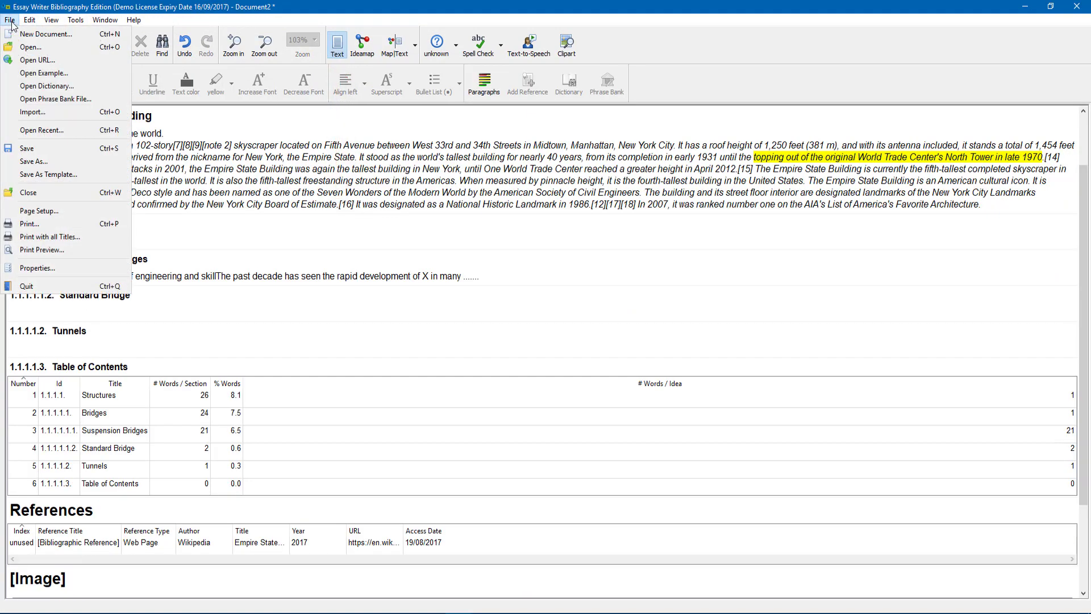
left_click(27, 250)
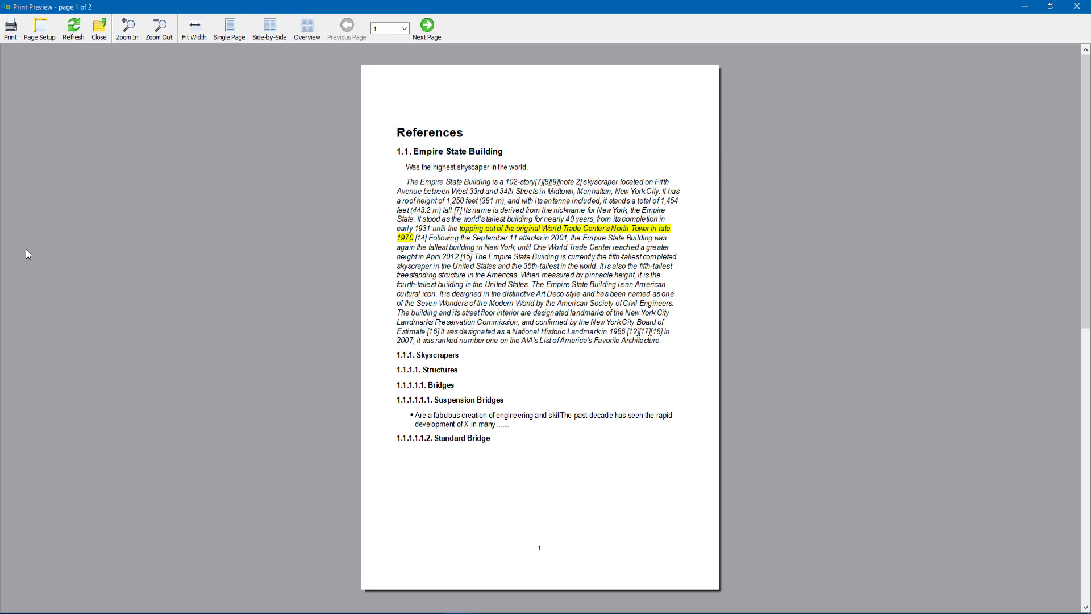
scroll(487, 448, "down", 2)
scroll(487, 449, "up", 2)
left_click(428, 27)
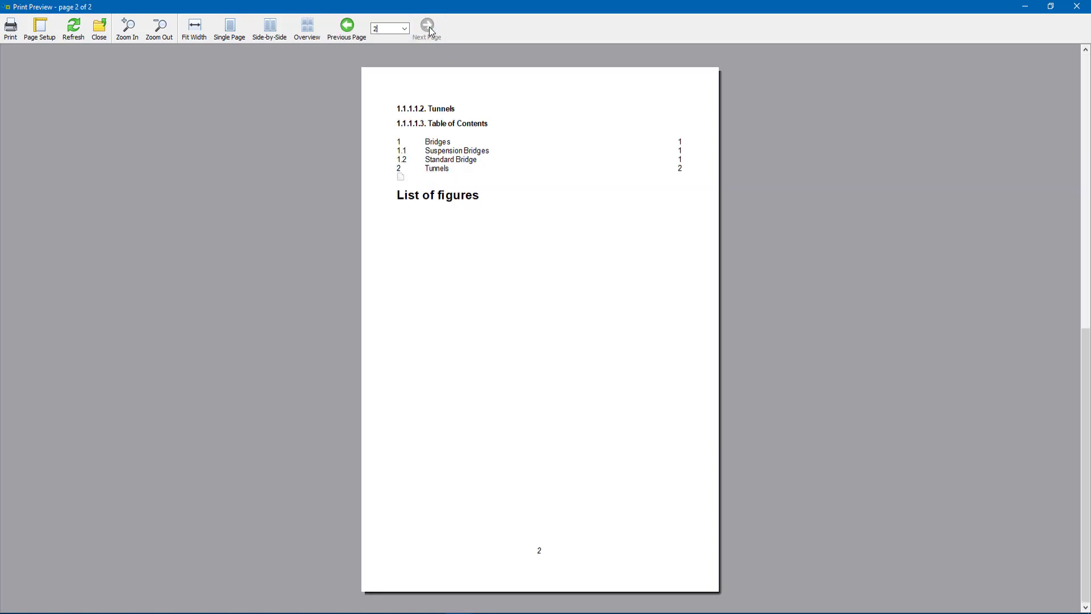
left_click(347, 26)
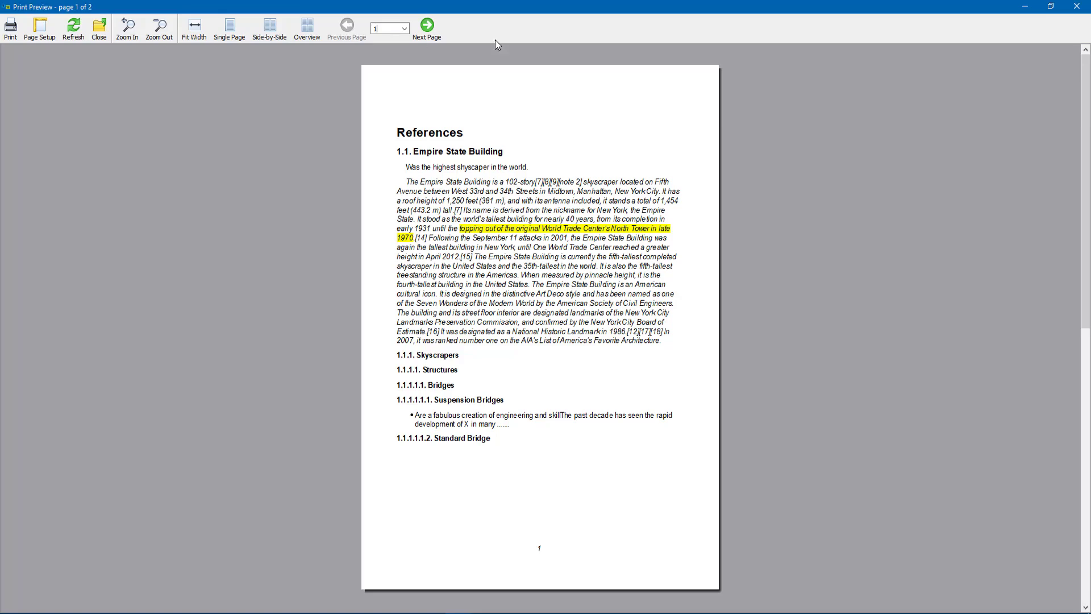
left_click(1076, 7)
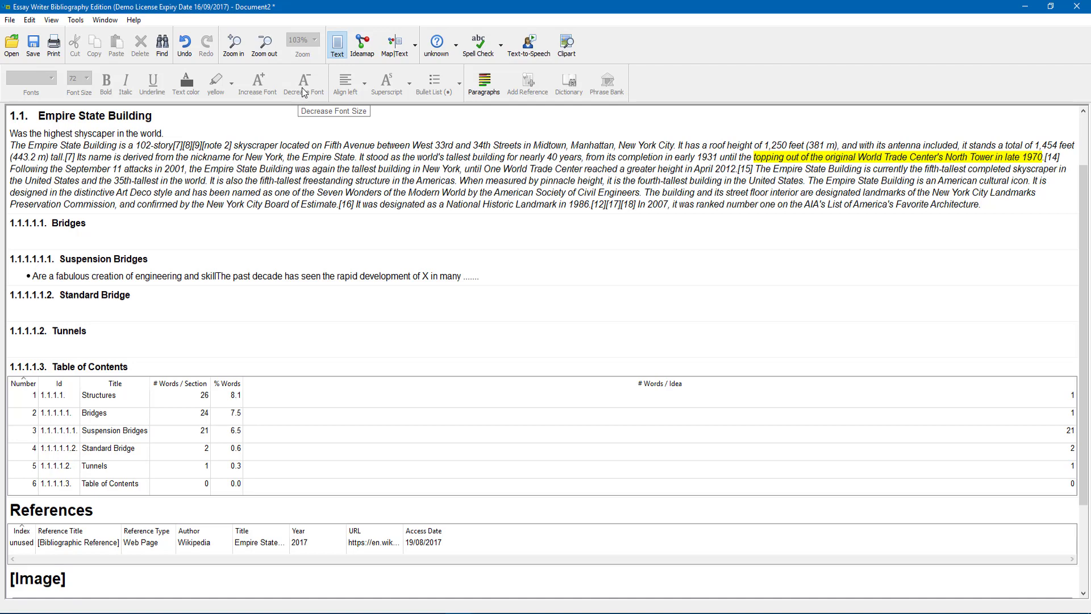
Save the document to the Desktop as References.ewd in the Essay Writer Document format.
left_click(10, 21)
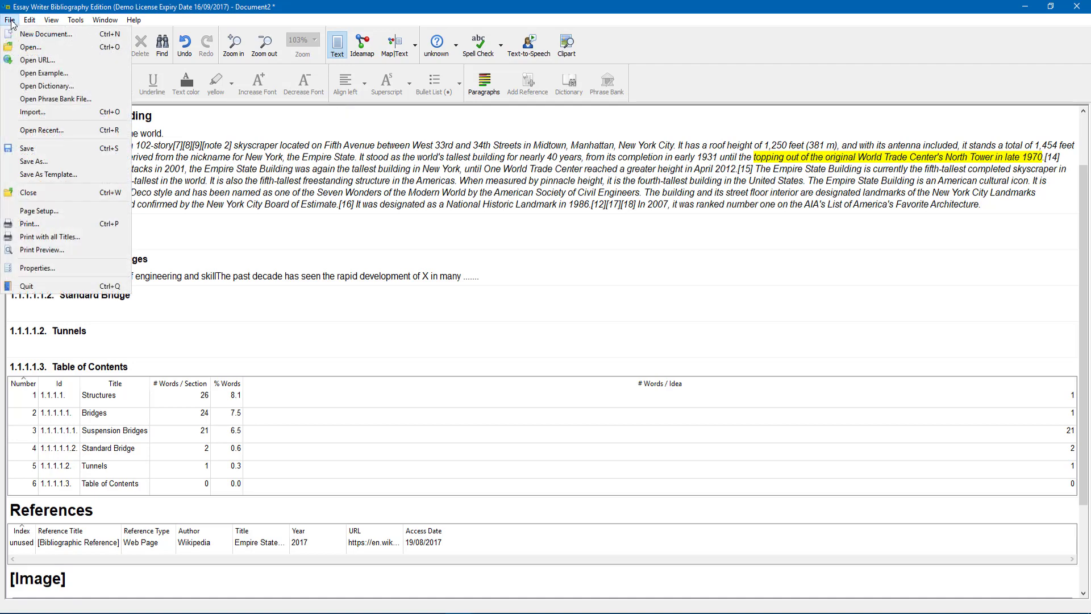
left_click(54, 162)
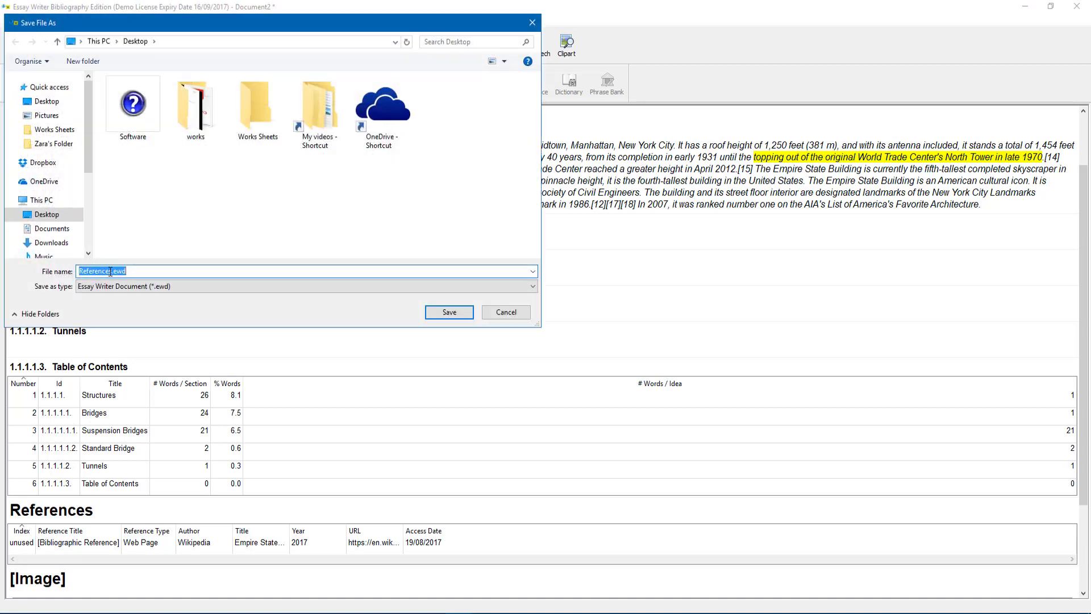
left_click(130, 271)
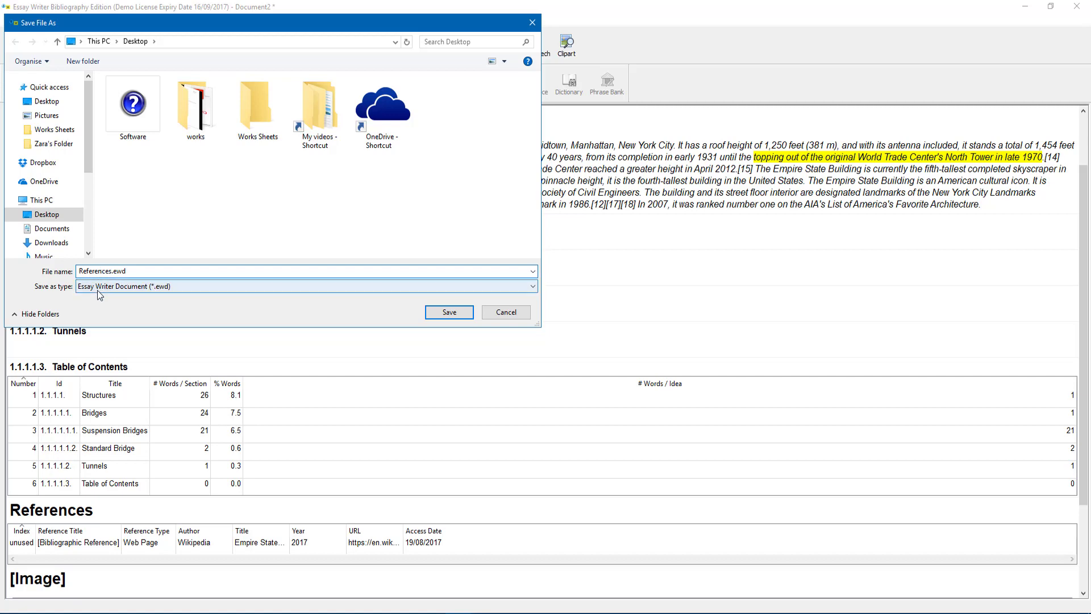
left_click(448, 313)
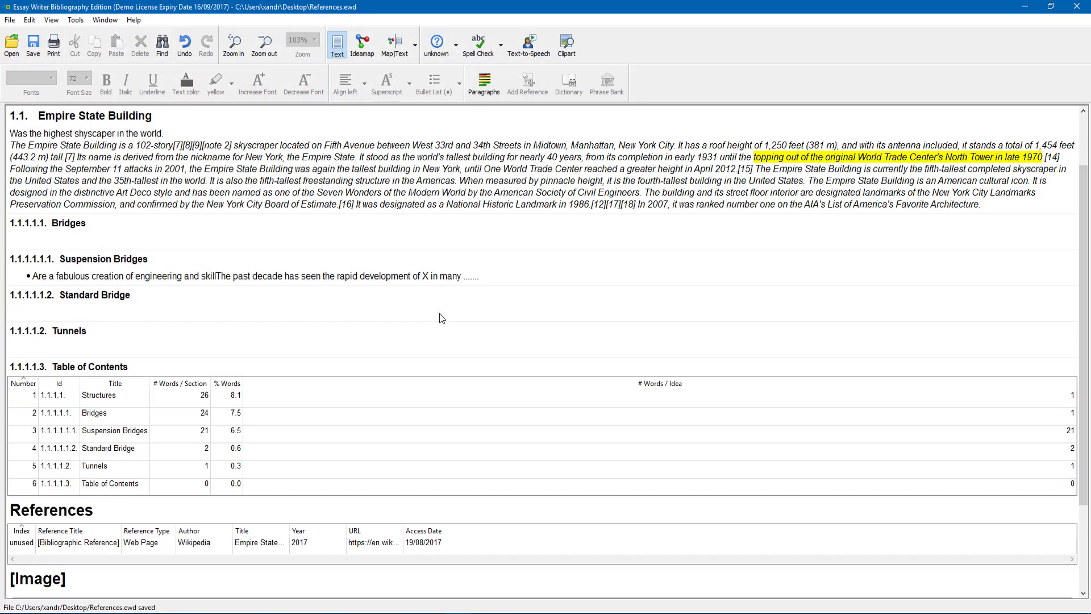
Export the essay to the Desktop as the Microsoft Word document References.doc and look through it in Word.
left_click(10, 22)
left_click(55, 161)
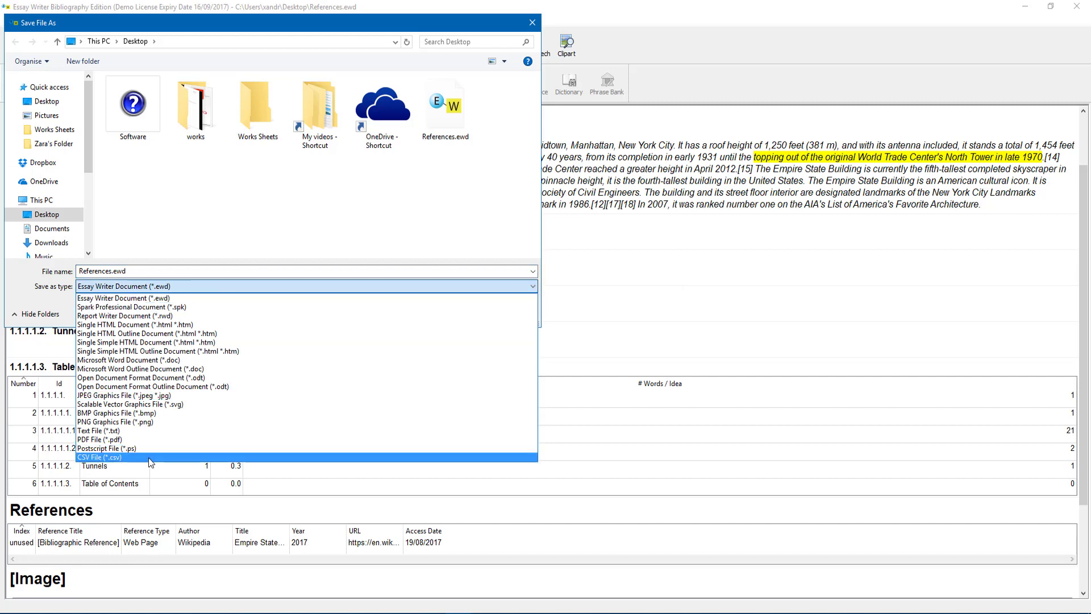
left_click(155, 360)
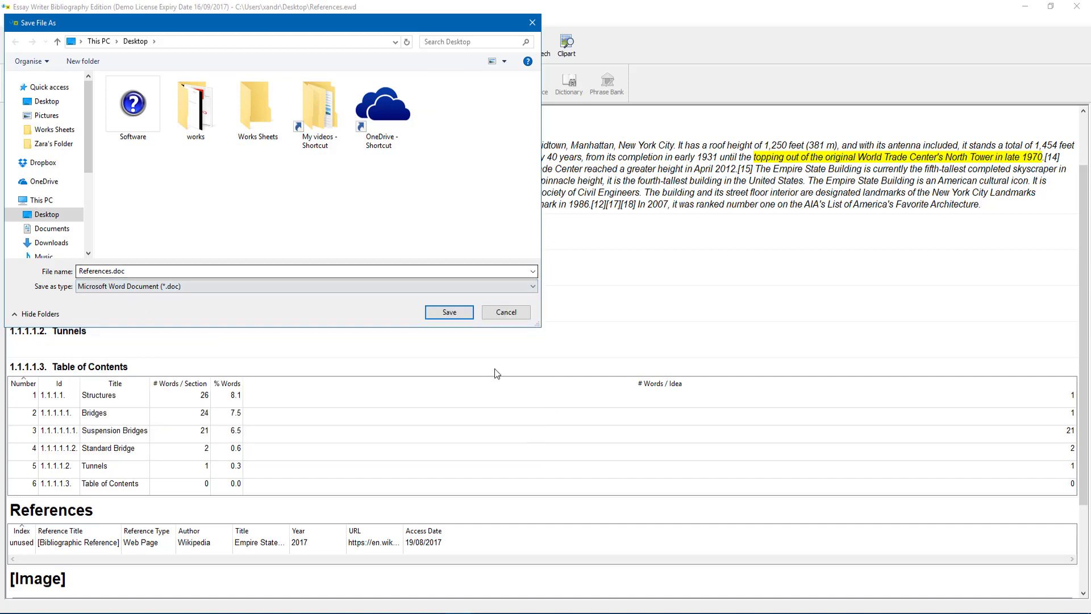
left_click(450, 314)
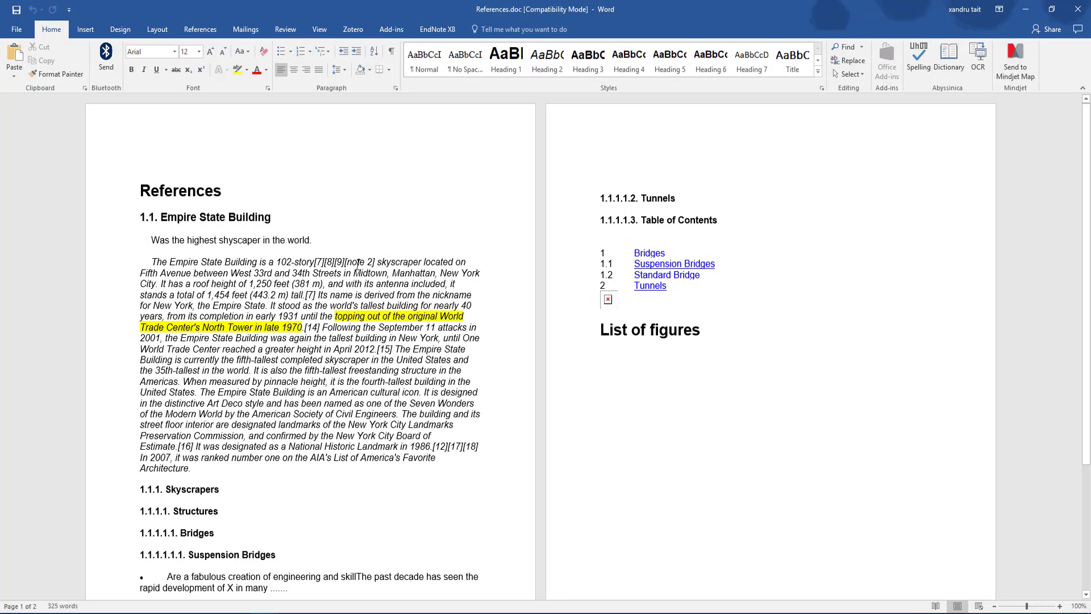
scroll(324, 398, "down", 5)
scroll(326, 441, "up", 3)
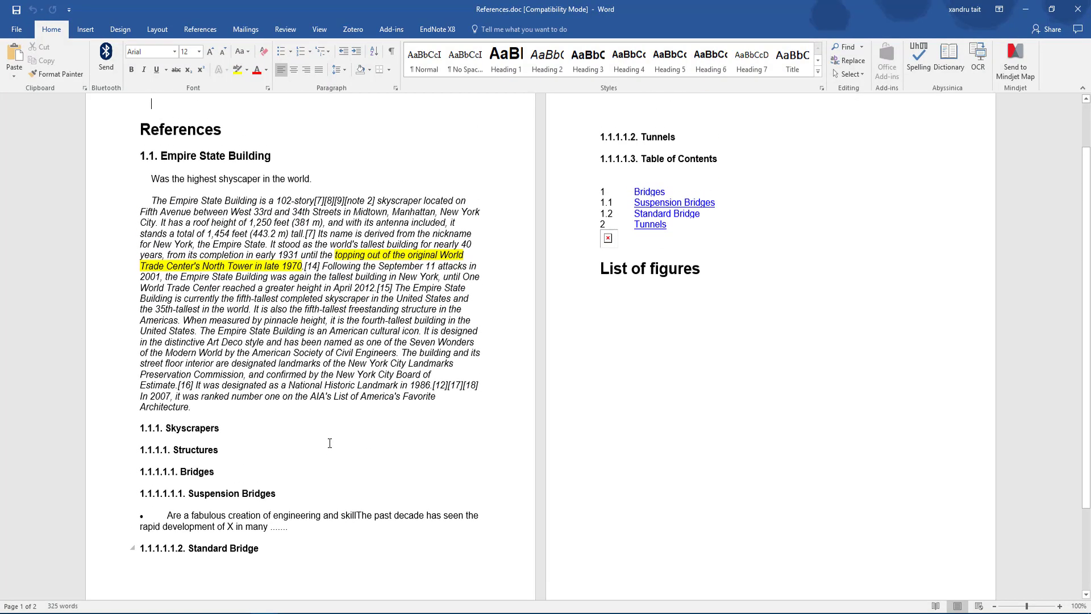